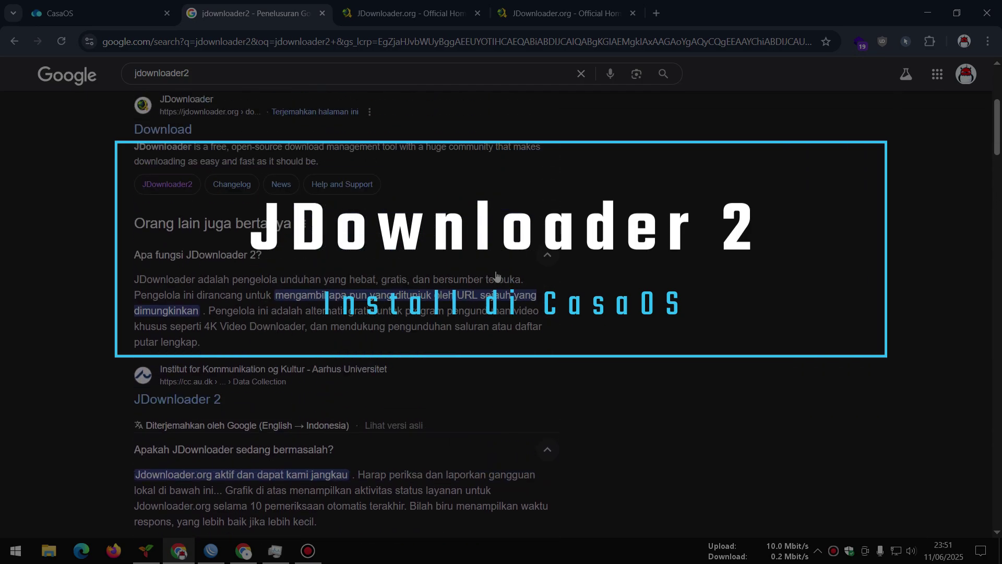
# - Look over the Google results for jdownloader2 and the JDownloader 2 Adware-free Setup page
pyautogui.scroll(4, 496, 275)
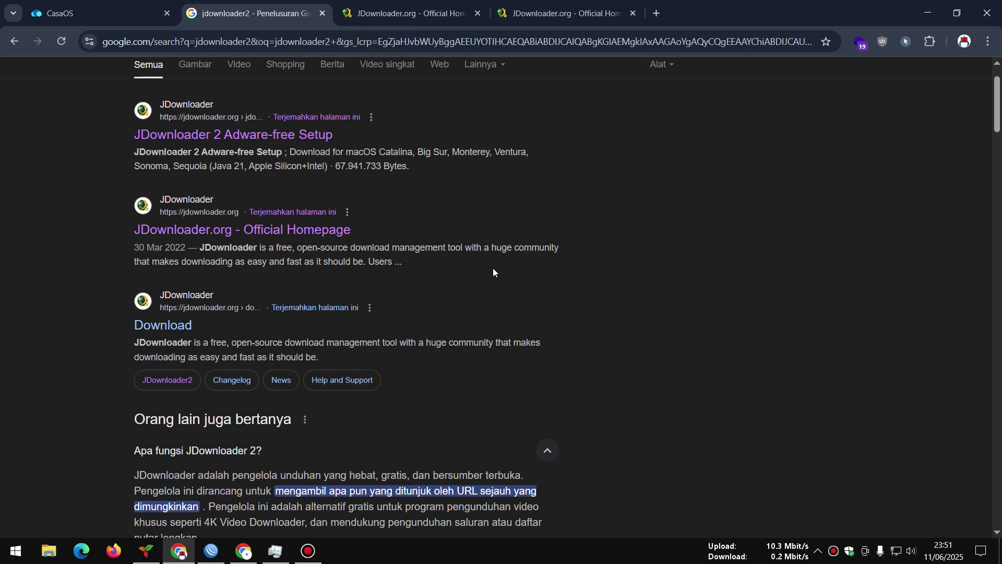
pyautogui.scroll(2, 425, 236)
pyautogui.click(387, 3)
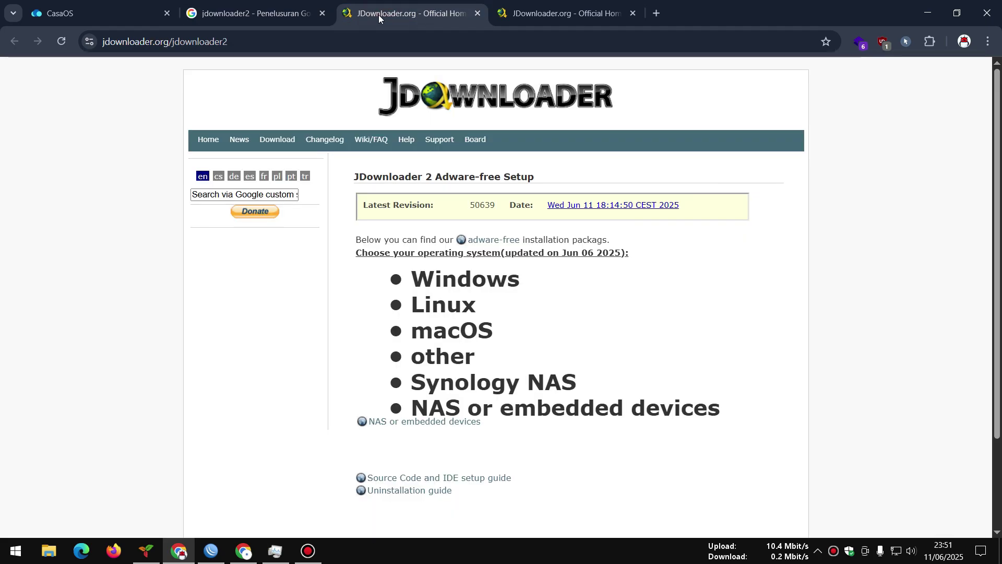
pyautogui.click(142, 3)
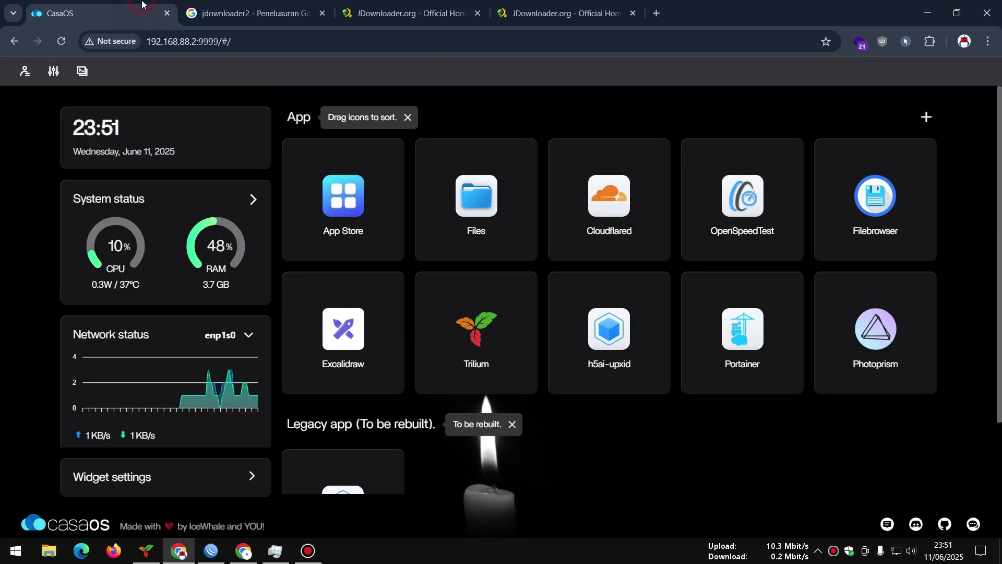
# - Read the description of JDownloader's features on the jdownloader.org homepage
pyautogui.click(525, 19)
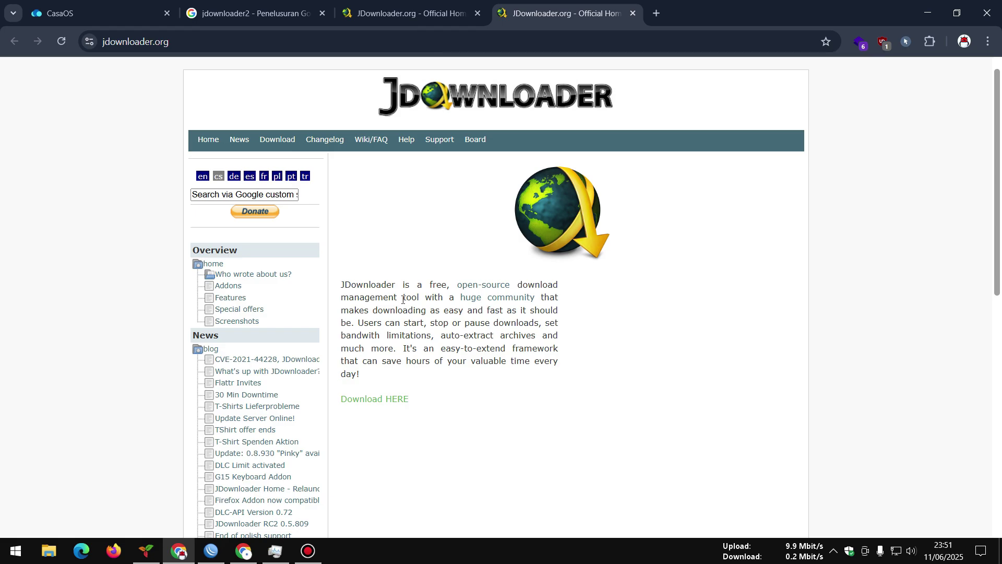
pyautogui.moveTo(403, 298); pyautogui.dragTo(445, 298)
pyautogui.click(452, 299)
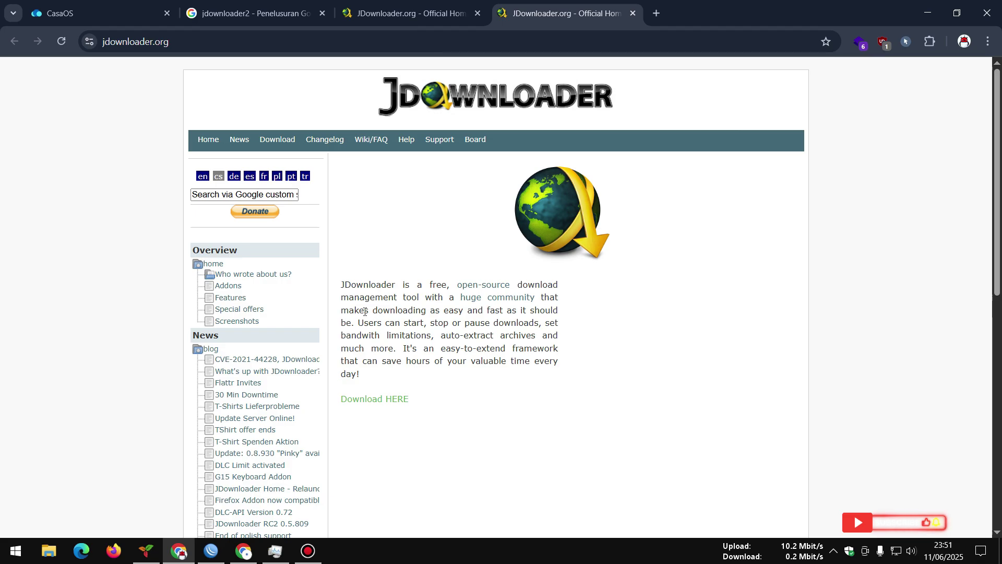
pyautogui.moveTo(369, 310); pyautogui.dragTo(469, 311)
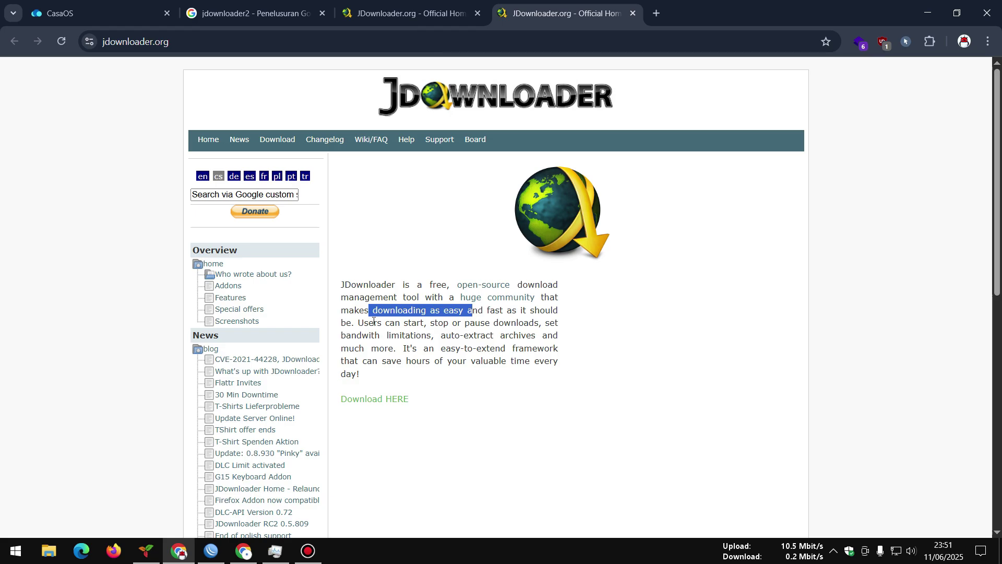
pyautogui.moveTo(374, 321); pyautogui.dragTo(427, 323)
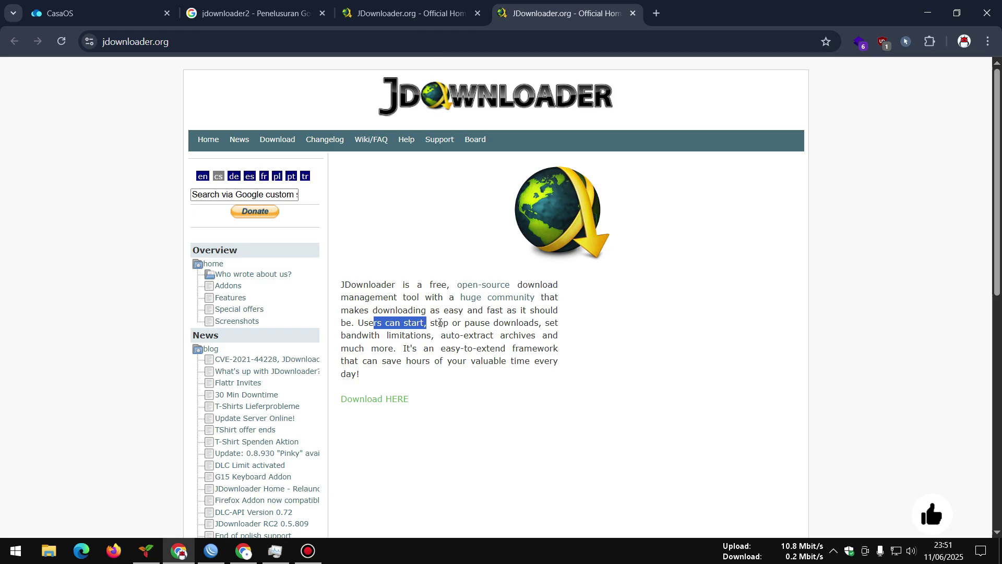
pyautogui.click(440, 323)
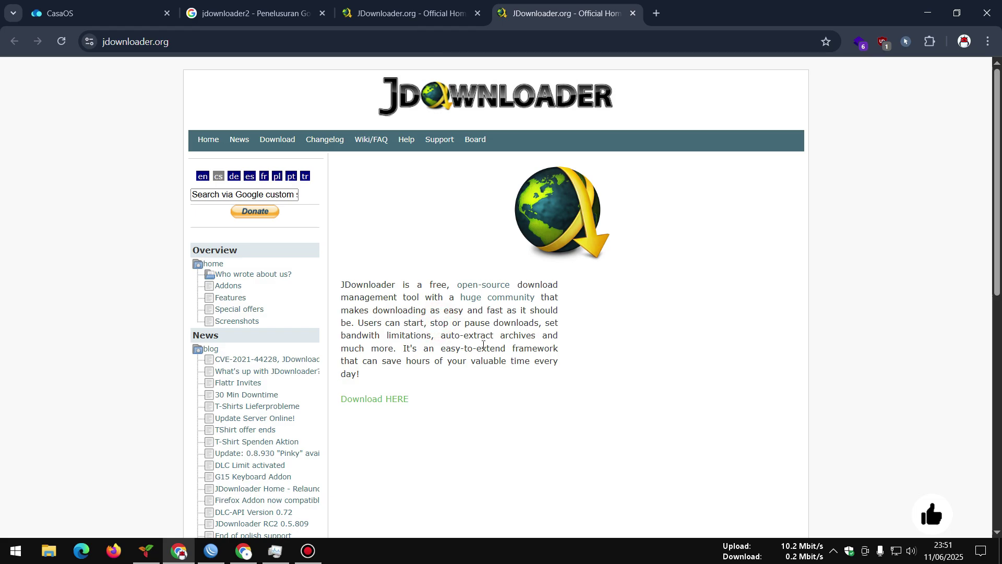
pyautogui.moveTo(352, 338); pyautogui.dragTo(479, 334)
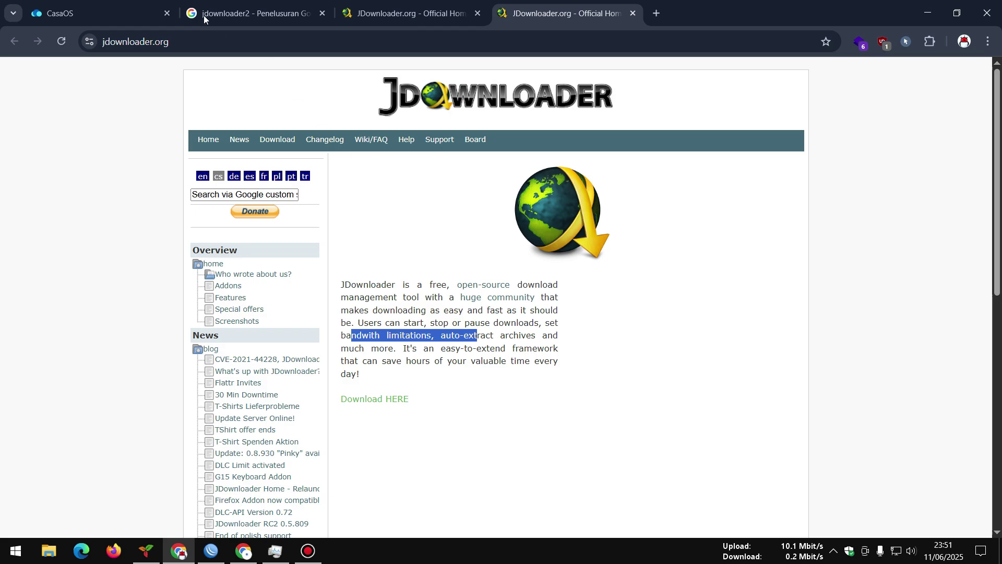
# - Switch from CasaOS to Trilium and read the JDownloader2 tutorial request in the Request Komentar YT note
pyautogui.click(114, 11)
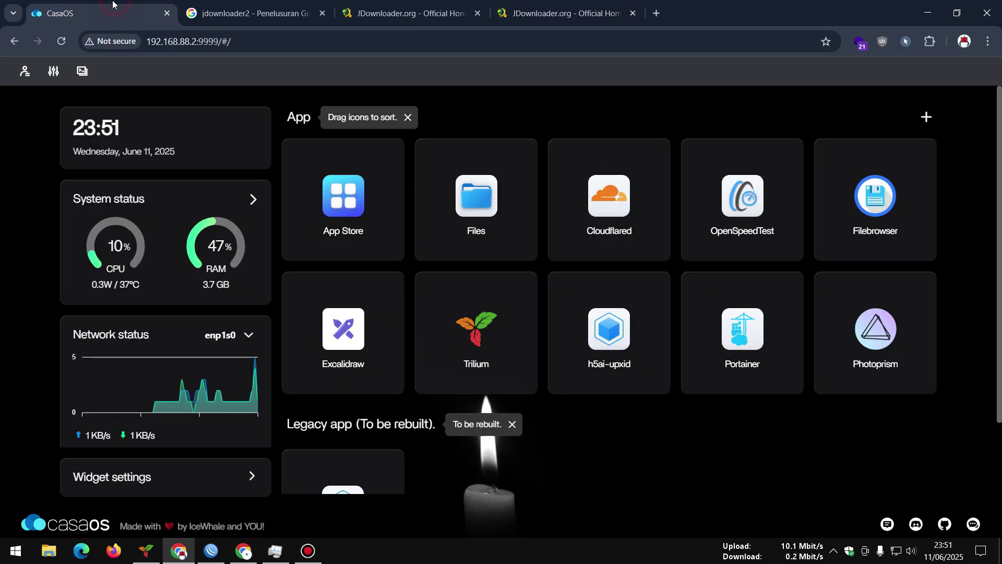
pyautogui.click(347, 214)
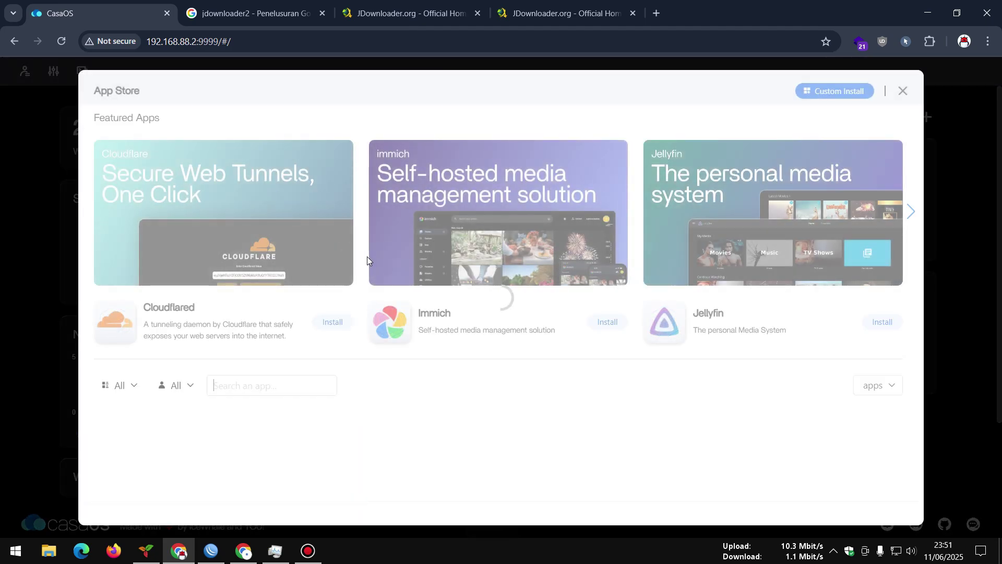
pyautogui.hotkey('alt', 'Tab')
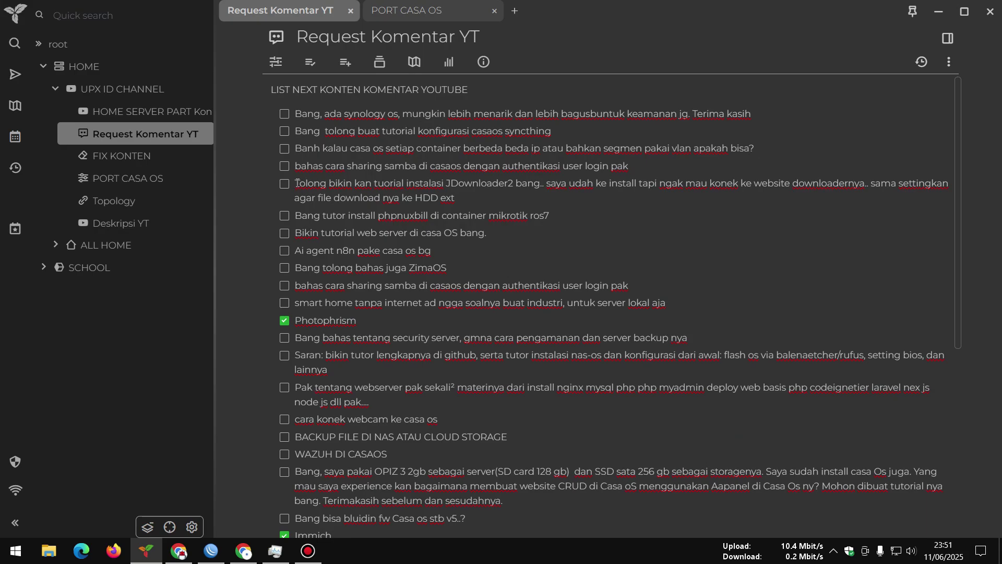
pyautogui.moveTo(296, 182); pyautogui.dragTo(860, 184)
pyautogui.moveTo(321, 200); pyautogui.dragTo(431, 199)
pyautogui.click(938, 11)
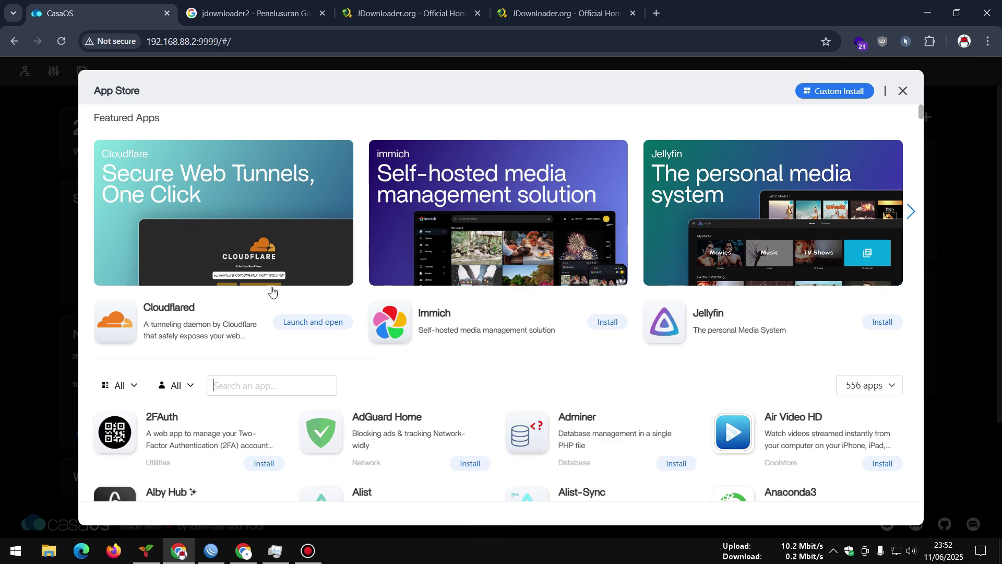
pyautogui.click(899, 91)
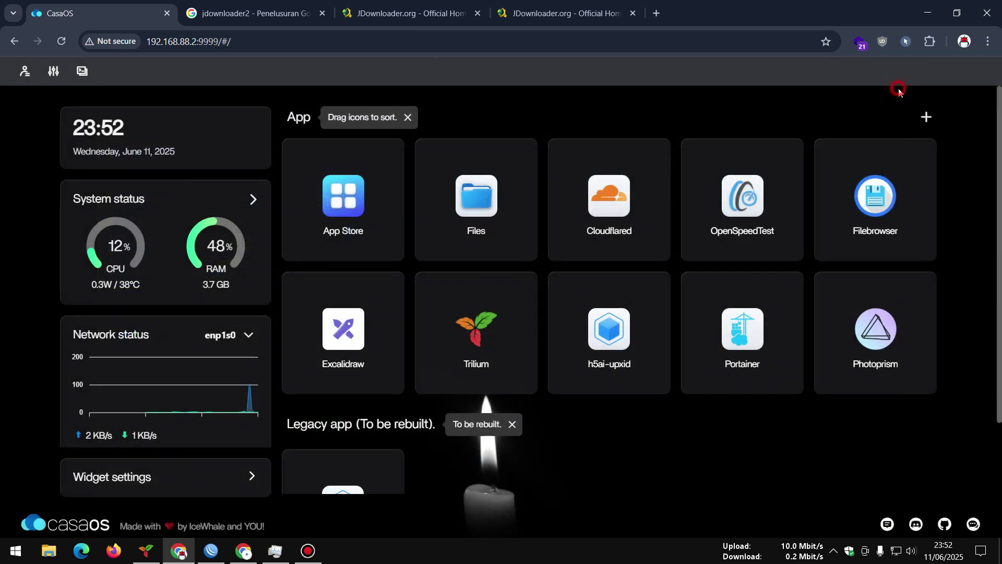
# - Search the CasaOS App Store for "jd" and open the JDownloader2 details page
pyautogui.click(346, 196)
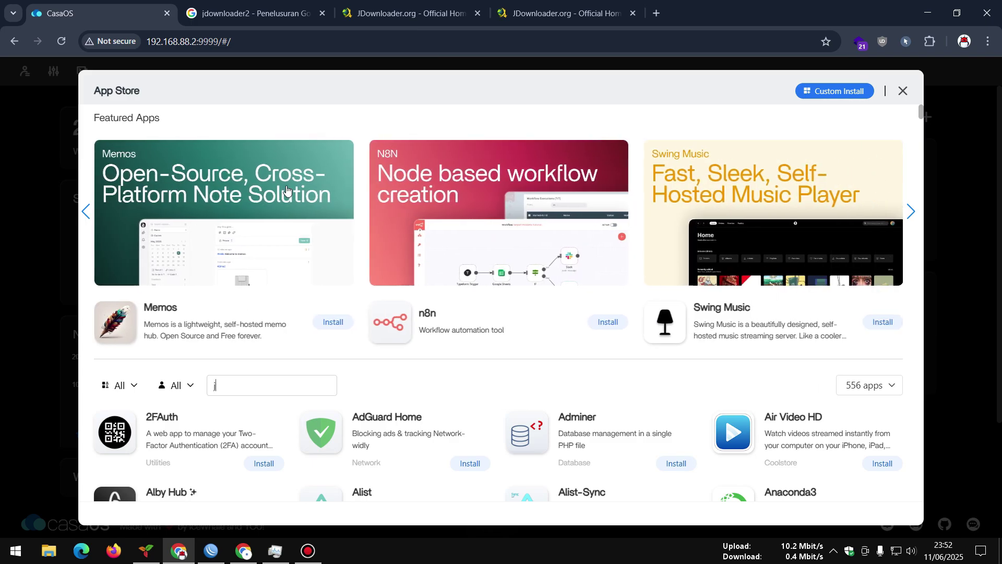
pyautogui.write('jd')
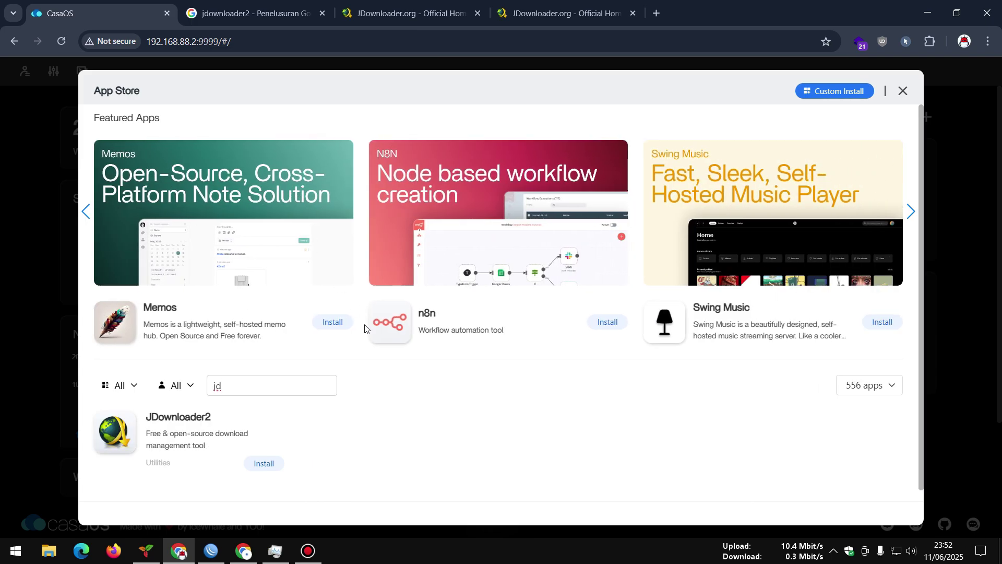
pyautogui.scroll(-1, 453, 391)
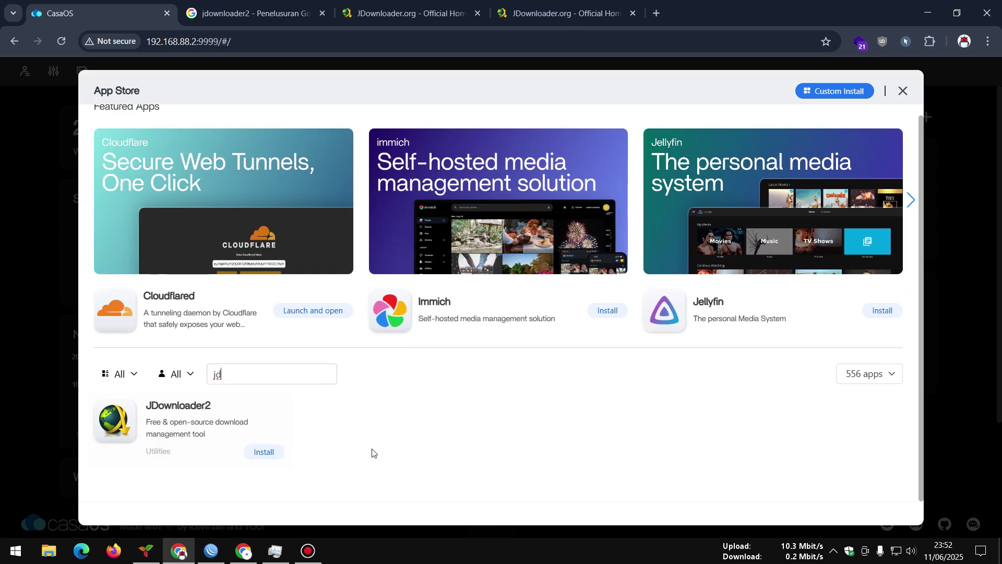
pyautogui.click(171, 426)
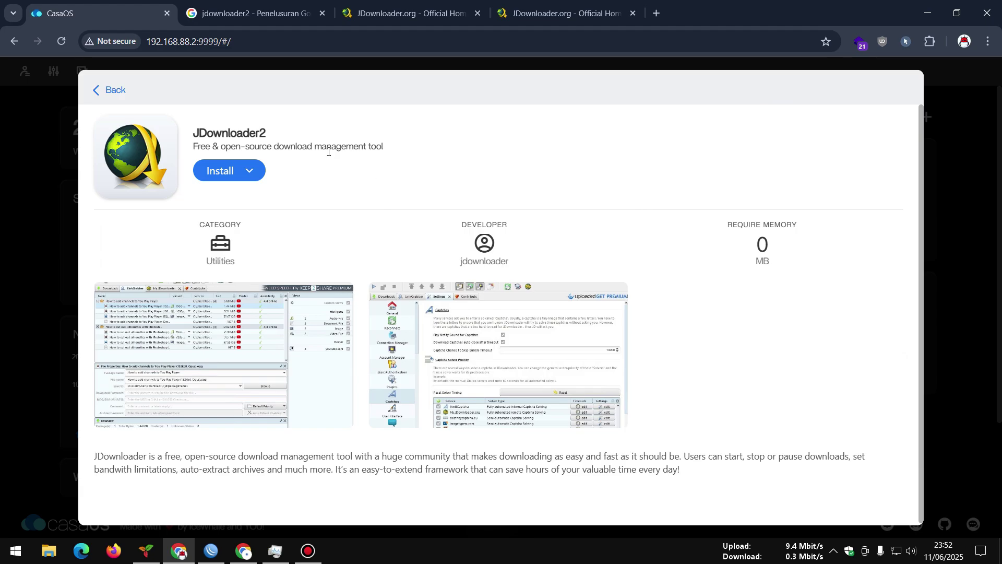
# - Examine the preview images and description of JDownloader2 in the App Store, comparing them with the jdownloader.org pages
pyautogui.click(263, 342)
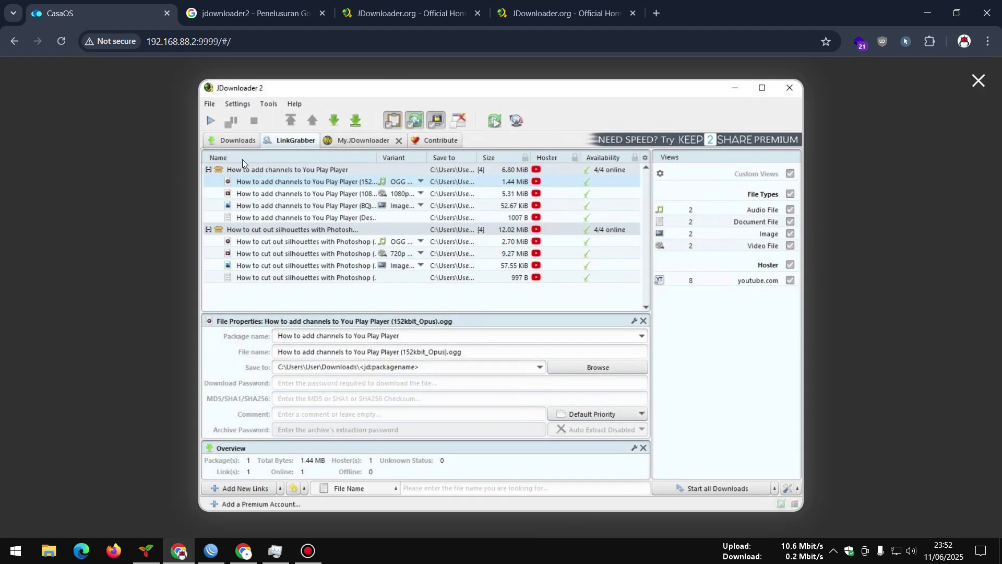
pyautogui.click(818, 228)
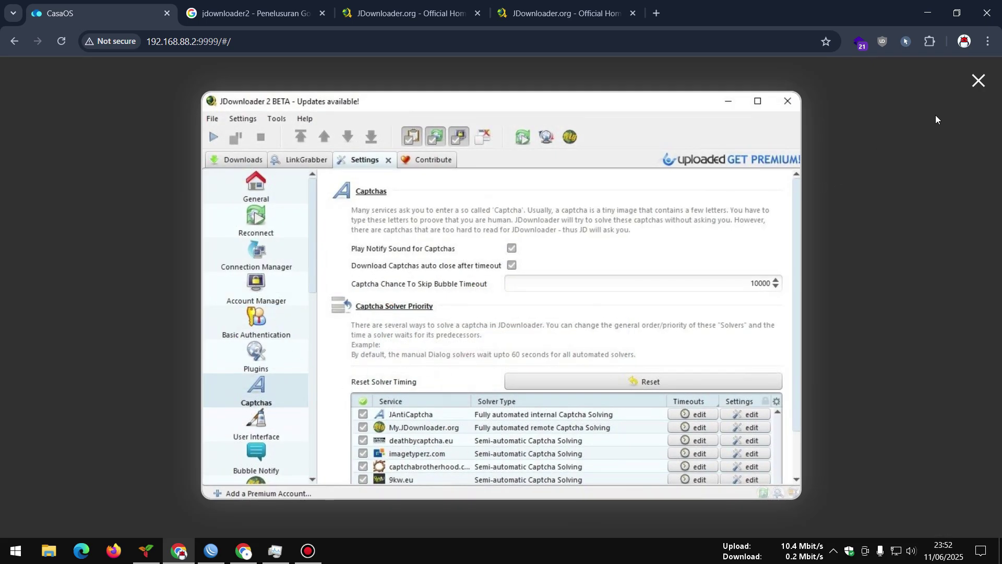
pyautogui.click(977, 83)
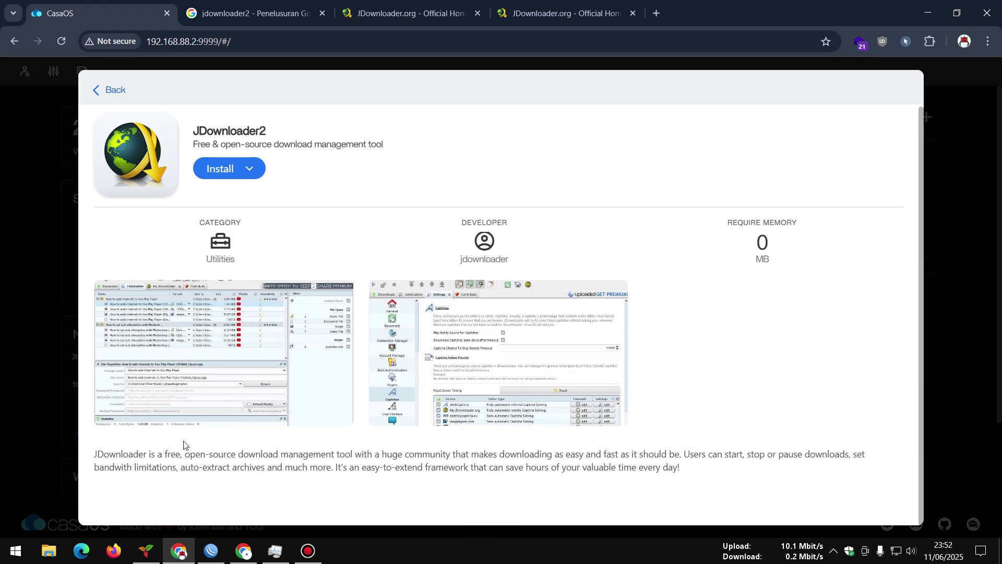
pyautogui.moveTo(162, 454); pyautogui.dragTo(691, 475)
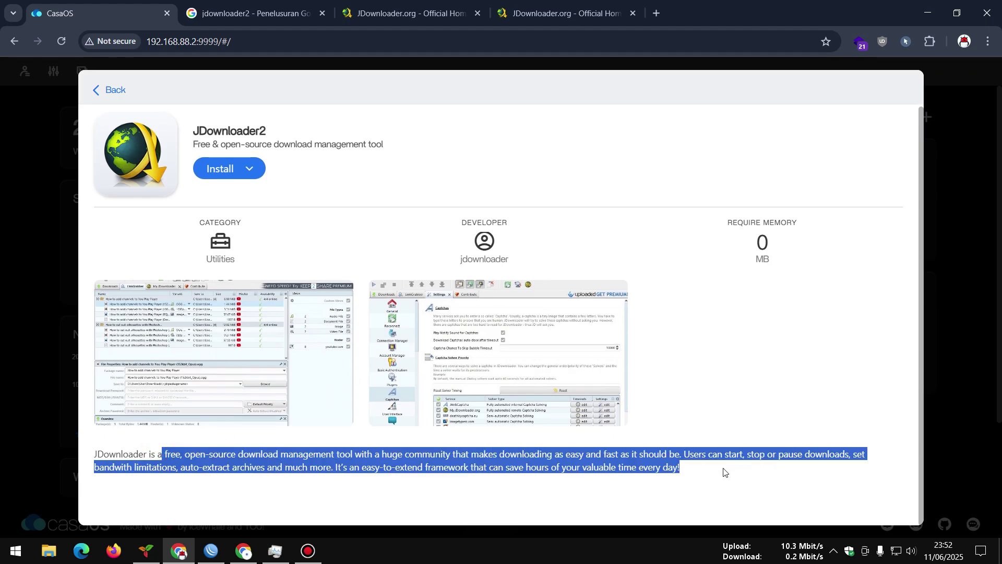
pyautogui.click(589, 475)
pyautogui.click(473, 6)
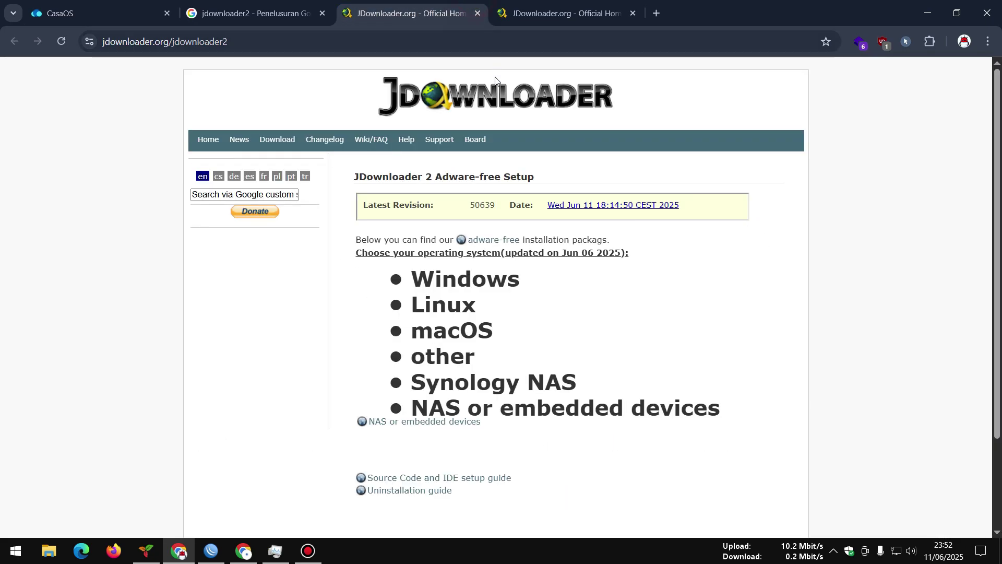
pyautogui.click(556, 13)
pyautogui.click(84, 13)
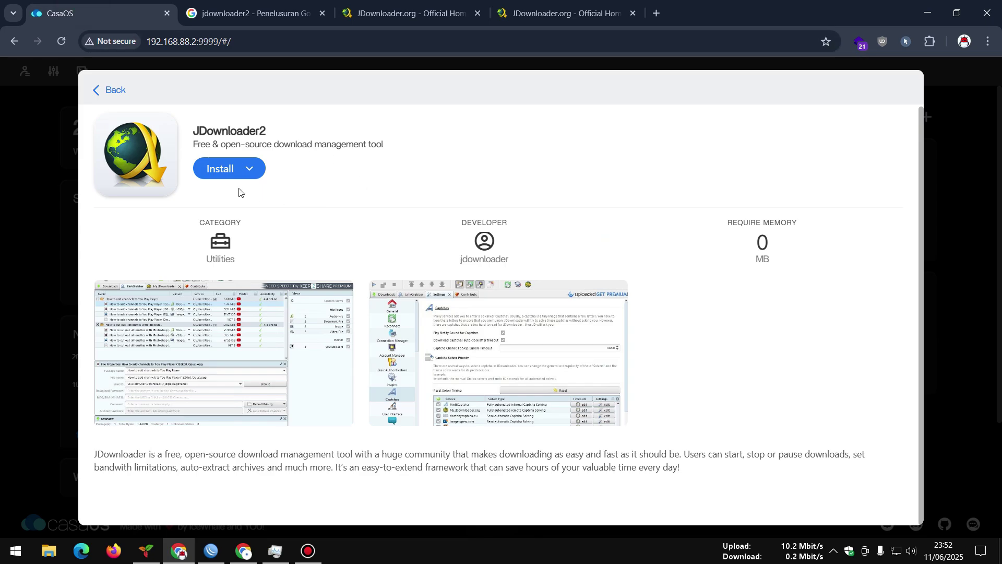
# - Check the Mozilla port entry in Trilium's PORT CASA OS note
pyautogui.moveTo(246, 179)
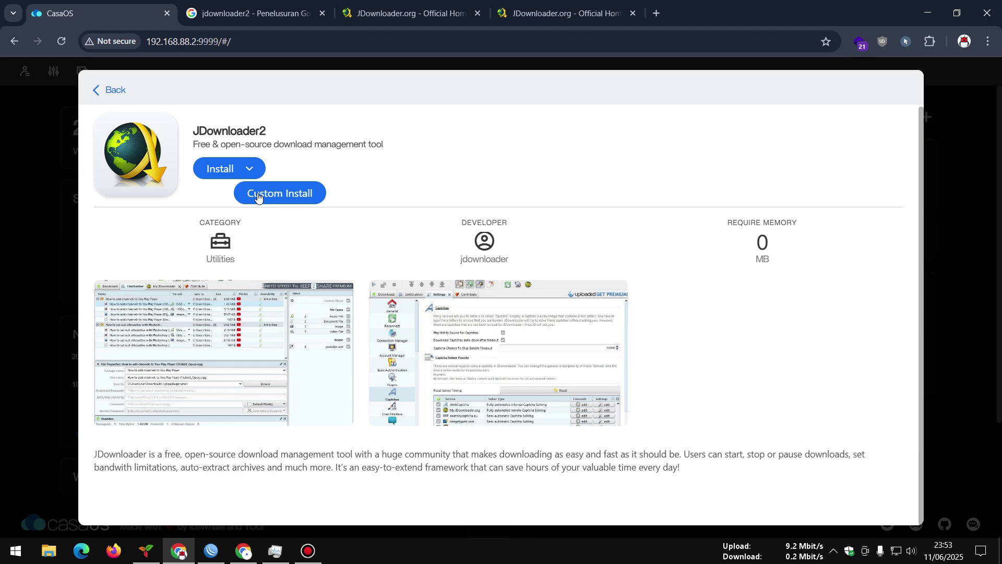
pyautogui.click(146, 551)
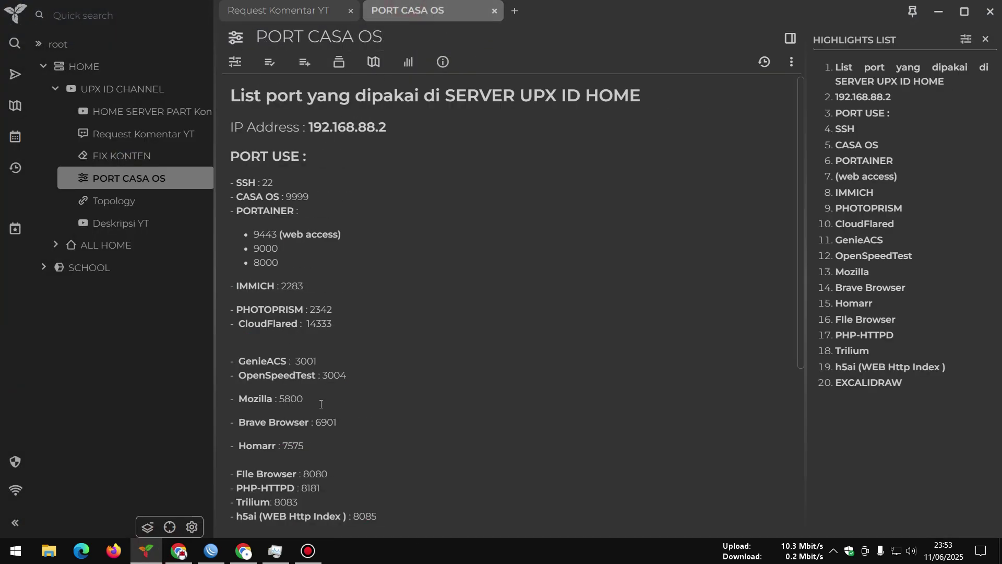
pyautogui.moveTo(321, 404); pyautogui.dragTo(232, 399)
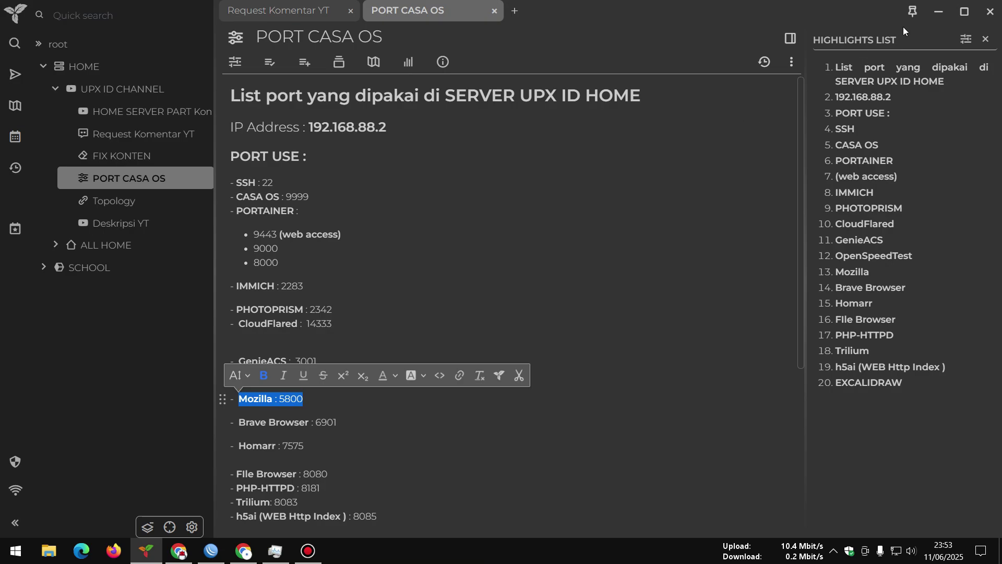
pyautogui.click(938, 11)
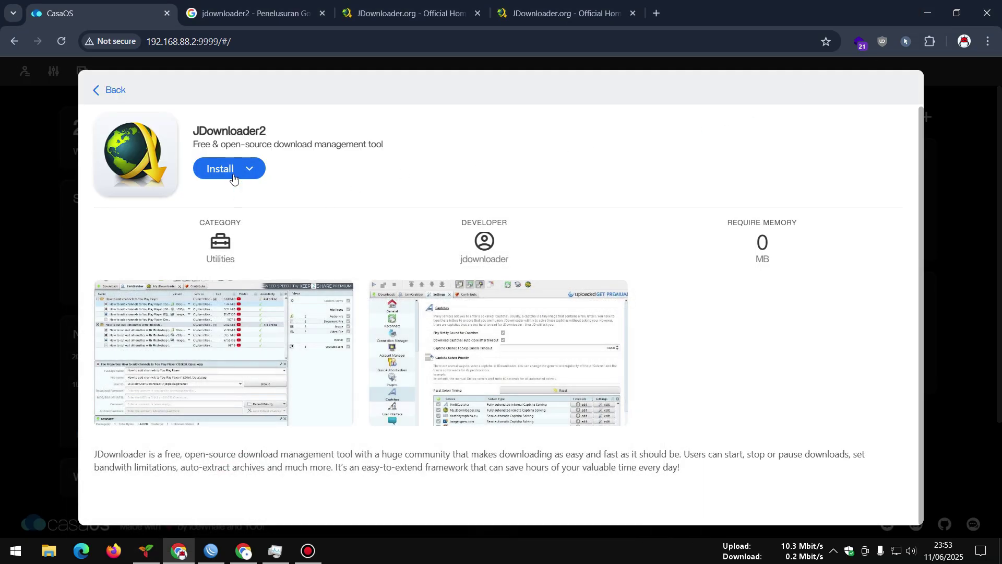
# - Open the custom install form for JDownloader2 and review its Docker image, web UI and port settings
pyautogui.click(269, 192)
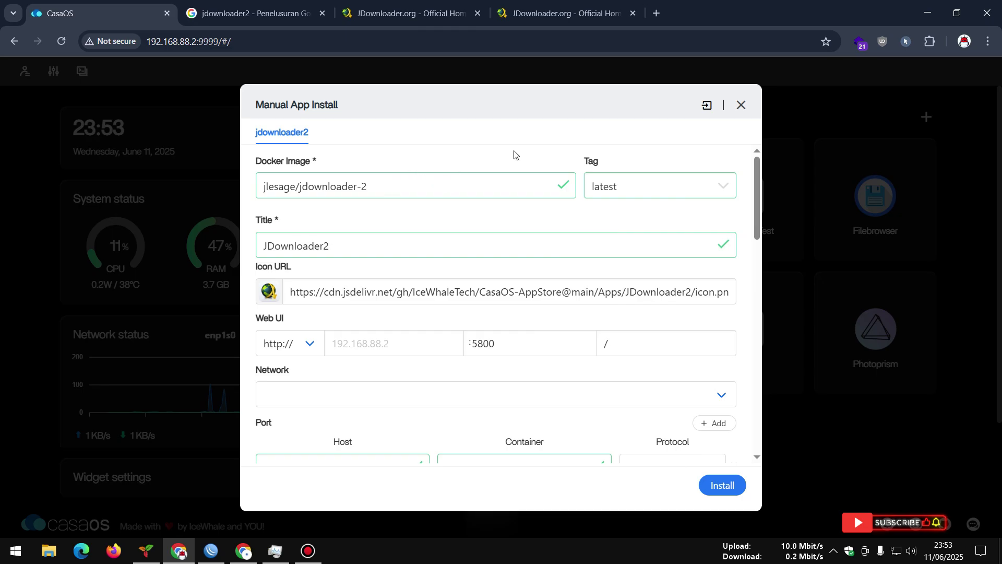
pyautogui.click(757, 187)
pyautogui.moveTo(758, 187); pyautogui.dragTo(754, 218)
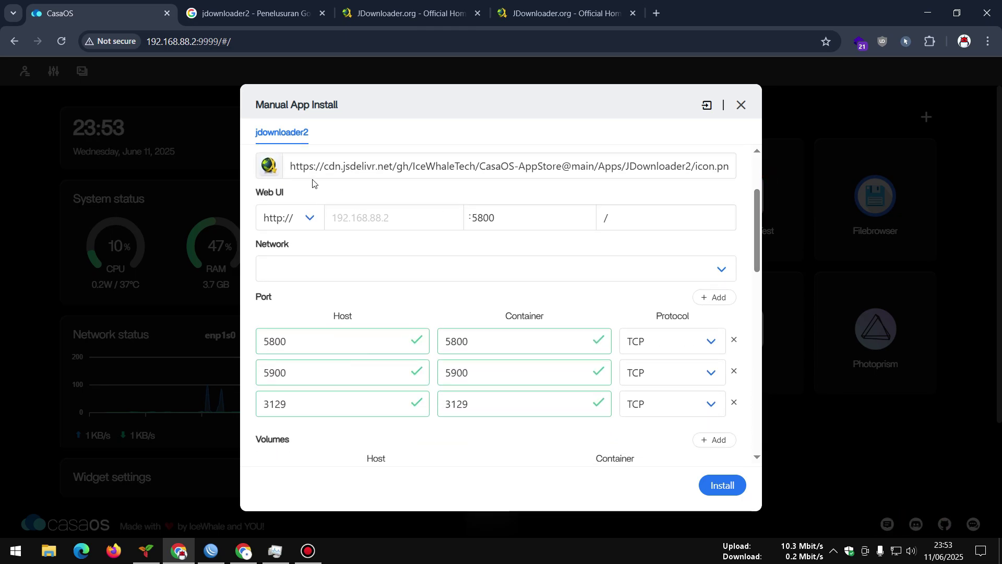
pyautogui.scroll(3, 365, 198)
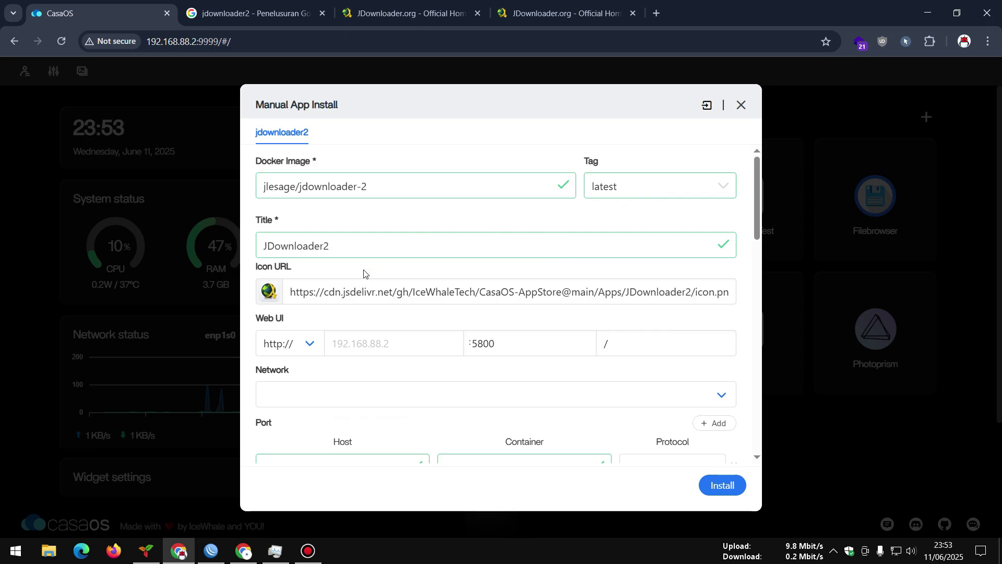
# - Check the latest revision number on the JDownloader 2 Adware-free Setup page and return to the CasaOS install form
pyautogui.click(564, 13)
pyautogui.click(407, 13)
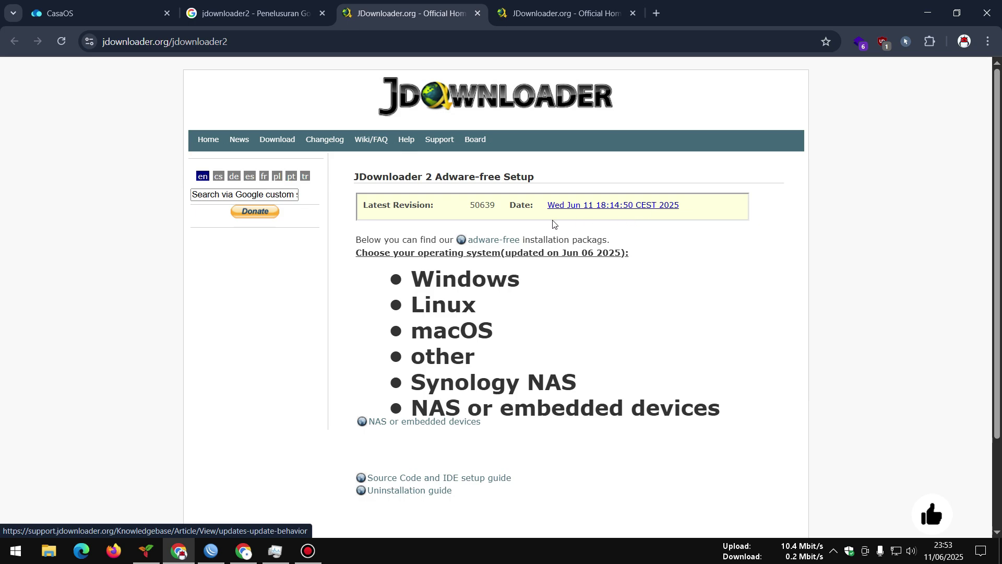
pyautogui.click(467, 206)
pyautogui.moveTo(467, 207); pyautogui.dragTo(501, 209)
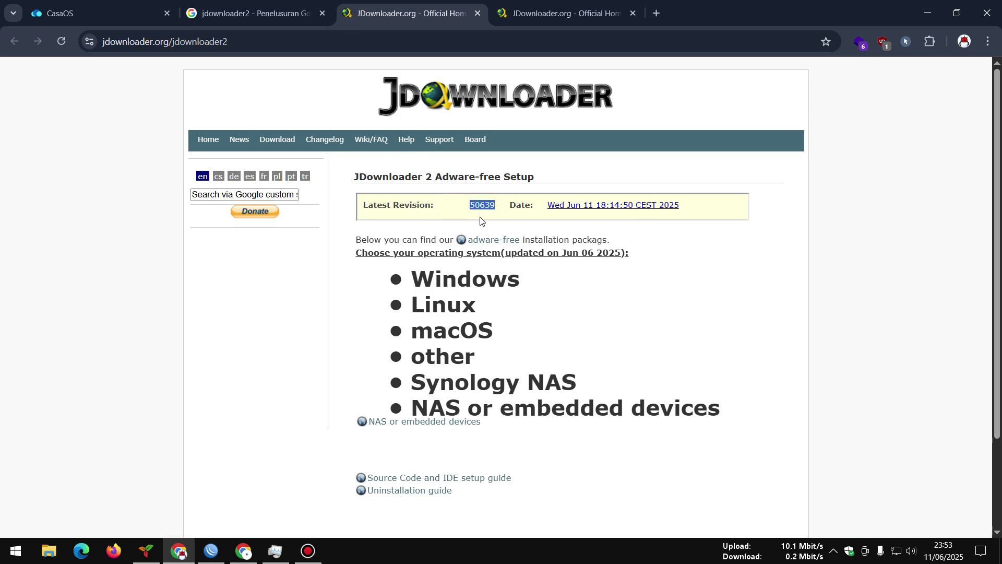
pyautogui.click(459, 192)
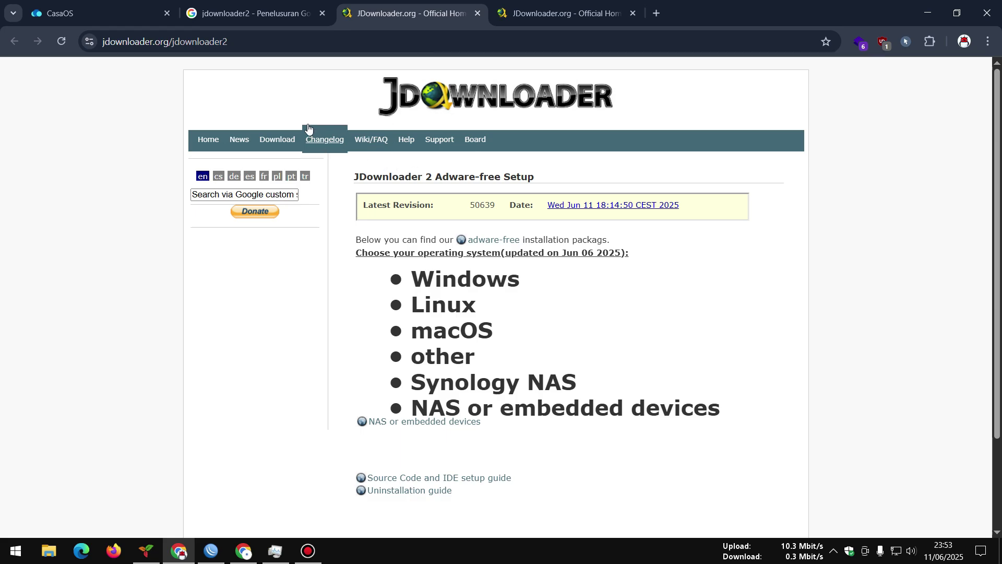
pyautogui.click(133, 8)
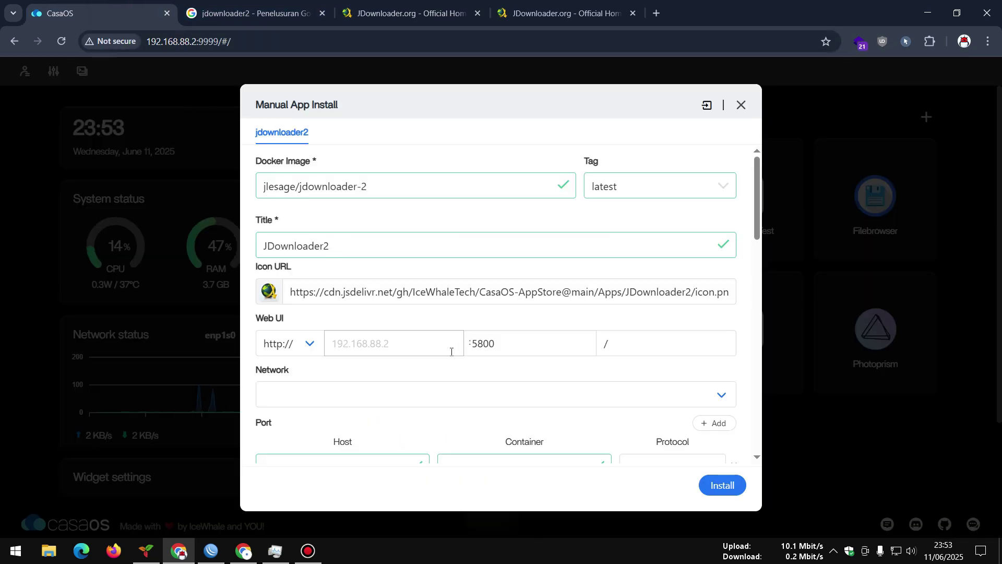
# - Review the web UI port and host port mappings in the install form, and check Trilium's PORT CASA OS note
pyautogui.scroll(-3, 441, 399)
pyautogui.click(480, 212)
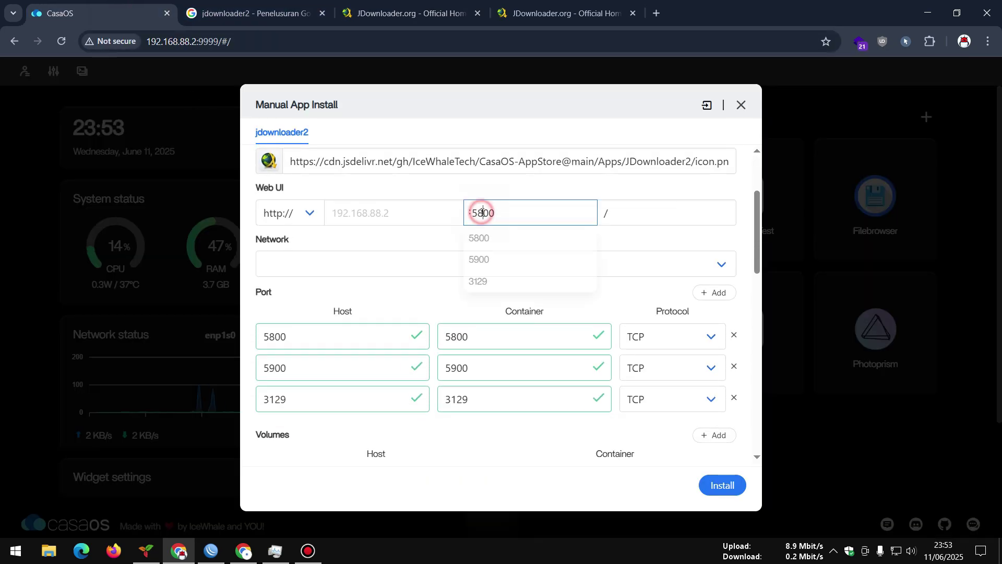
pyautogui.click(416, 241)
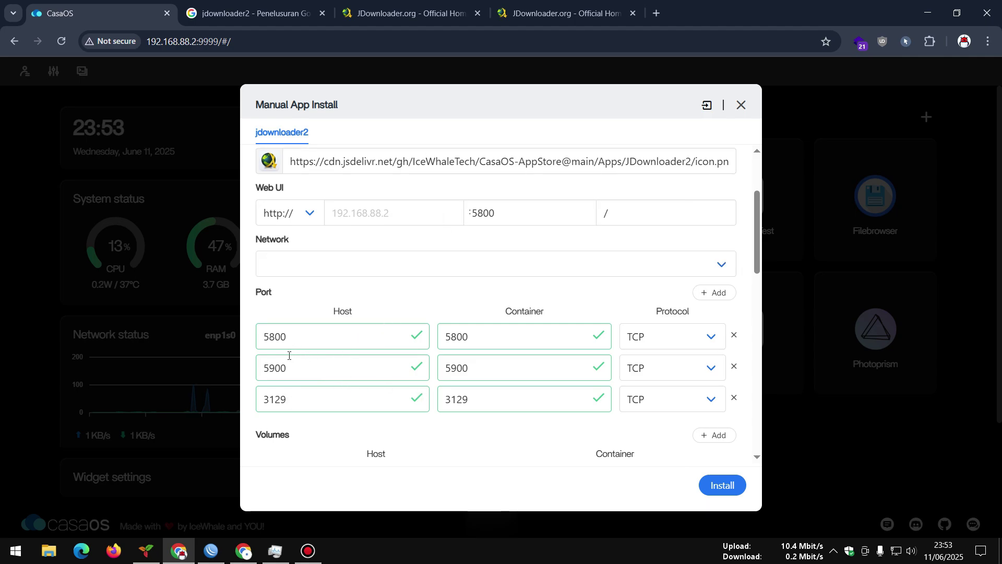
pyautogui.scroll(-3, 410, 267)
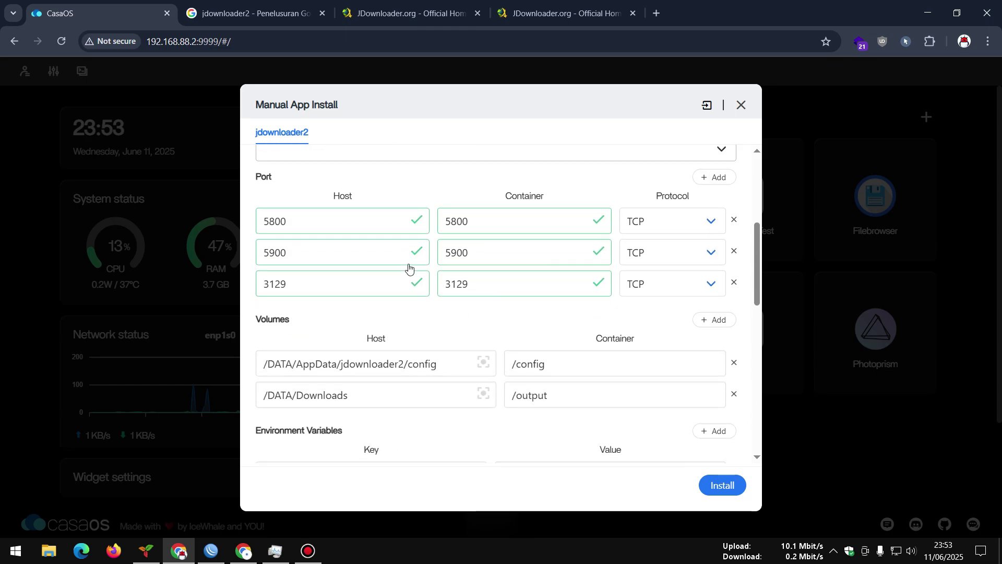
pyautogui.scroll(3, 409, 268)
pyautogui.click(496, 205)
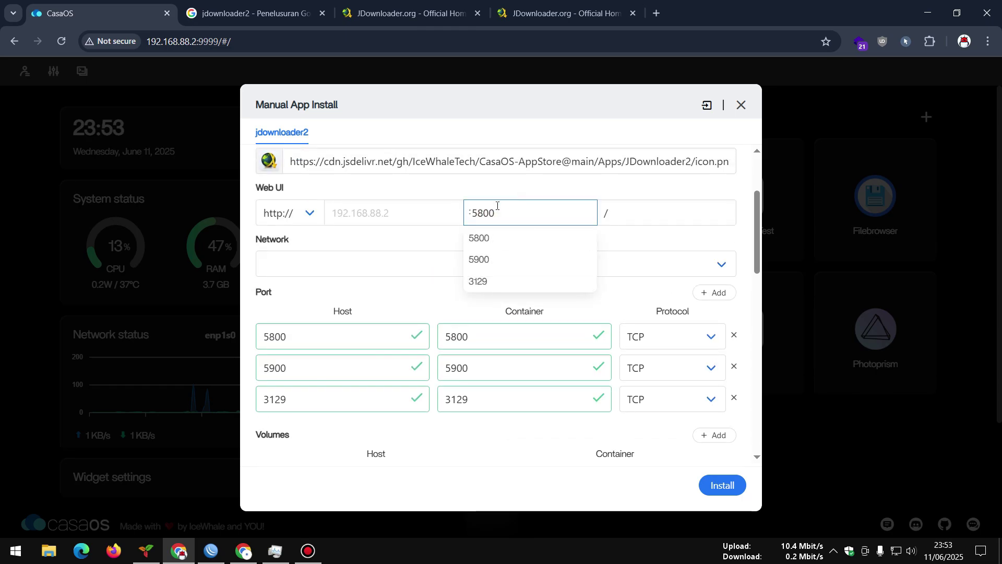
pyautogui.click(391, 295)
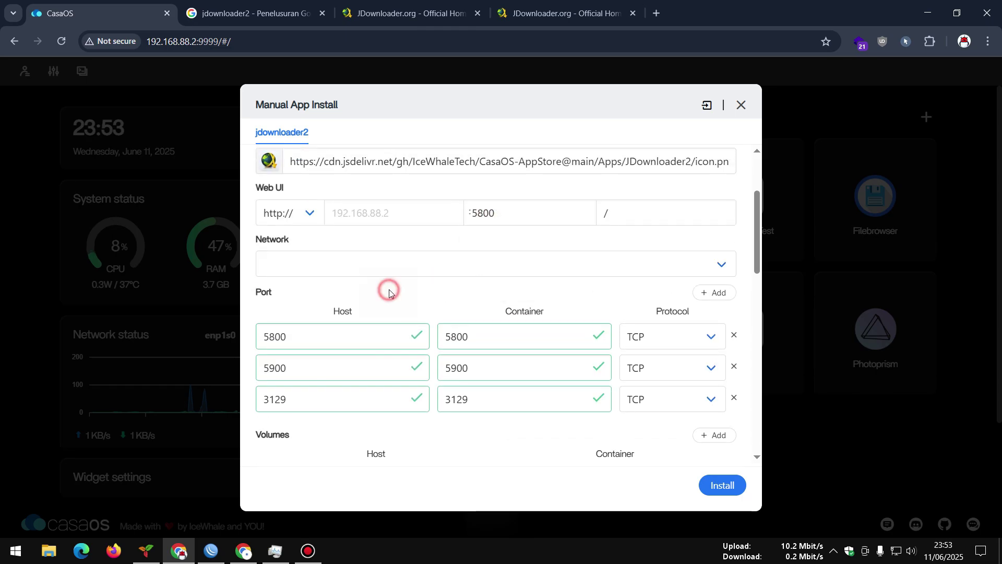
pyautogui.scroll(-5, 432, 438)
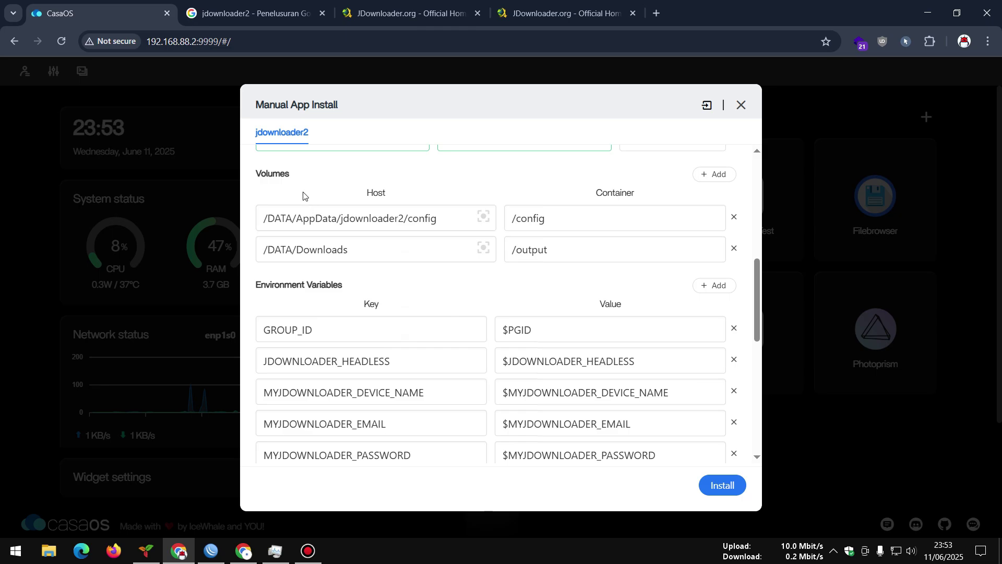
pyautogui.click(149, 557)
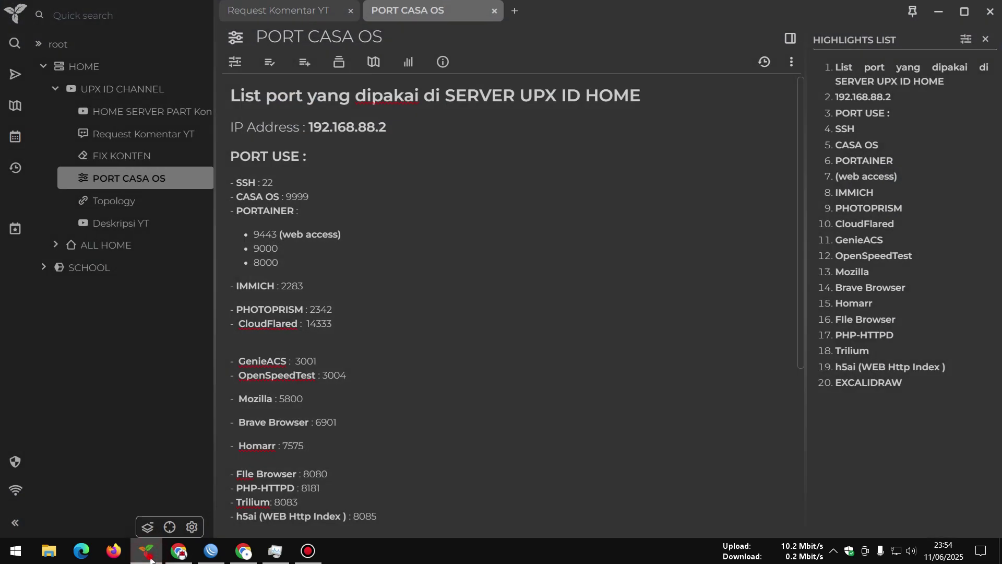
pyautogui.click(149, 557)
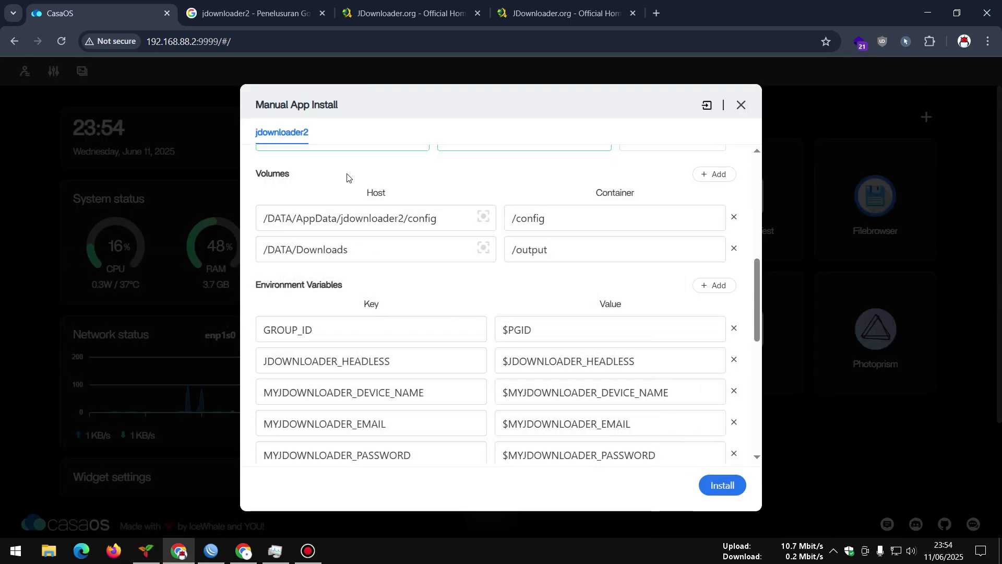
# - Examine the host and container paths of the config volume in the install form
pyautogui.click(537, 219)
pyautogui.moveTo(268, 218); pyautogui.dragTo(442, 218)
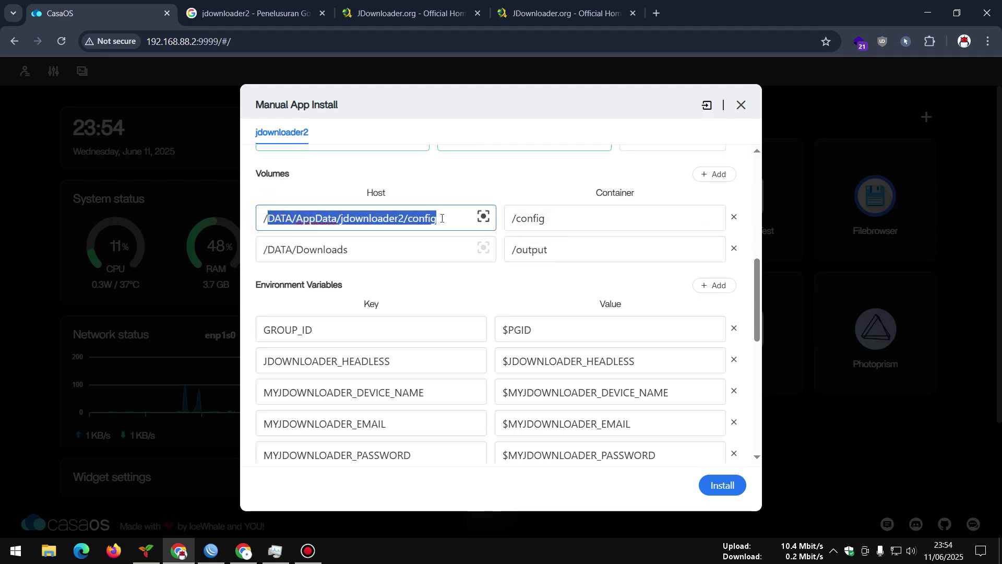
pyautogui.click(442, 218)
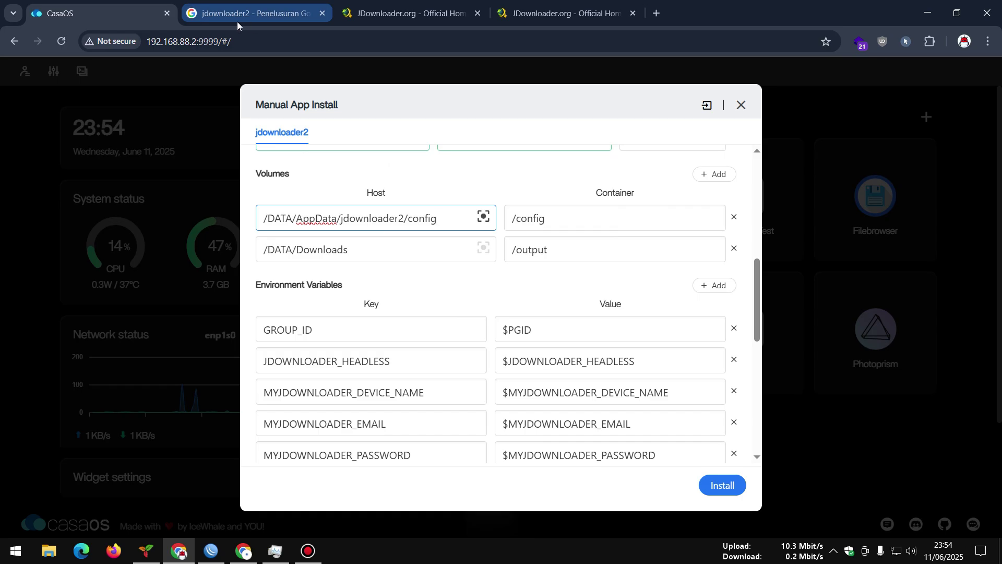
# - Open a second CasaOS dashboard at 192.168.88.2:9999 in a new browser tab and place it beside the first one
pyautogui.click(657, 14)
pyautogui.write('19')
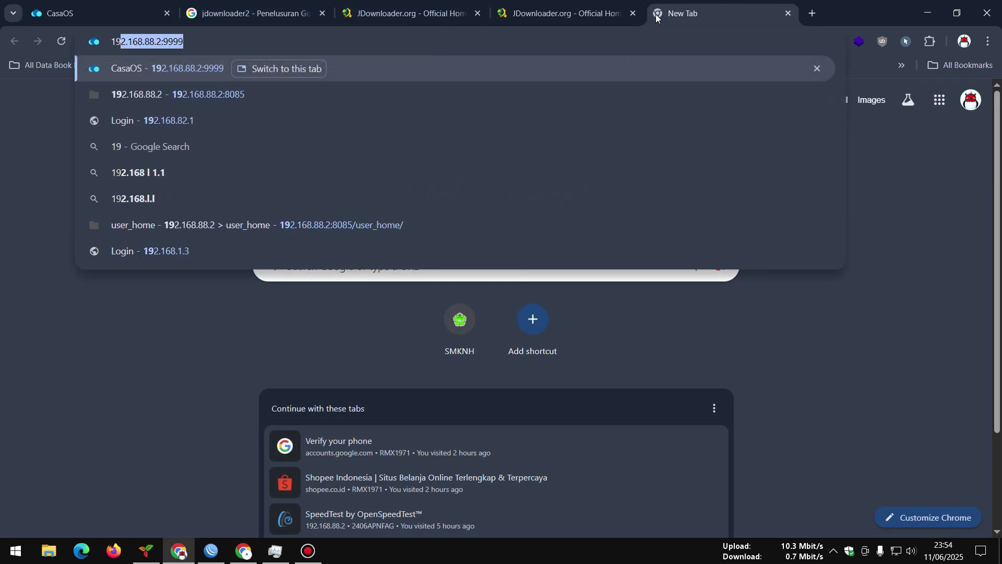
pyautogui.press('Return')
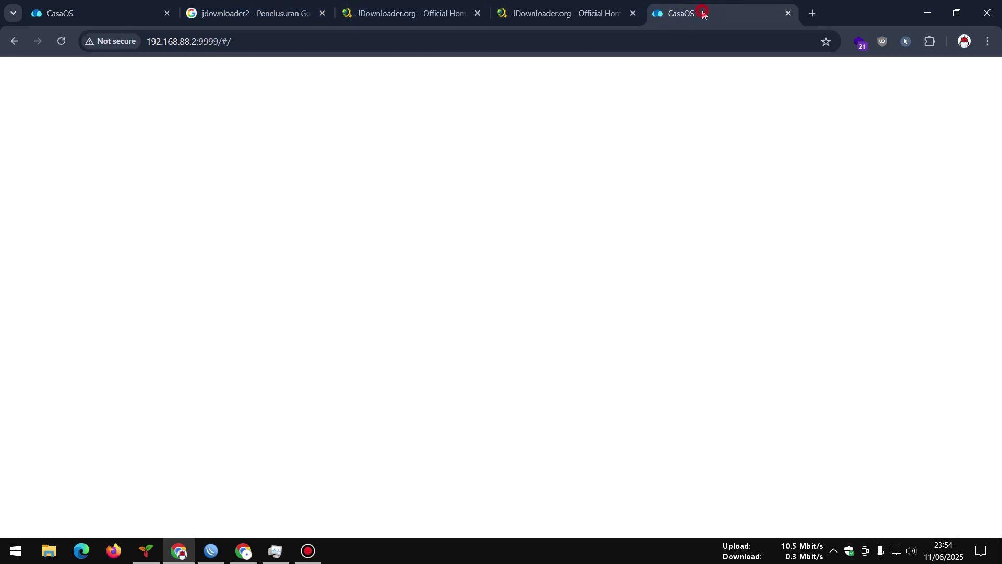
pyautogui.moveTo(704, 15); pyautogui.dragTo(246, 23)
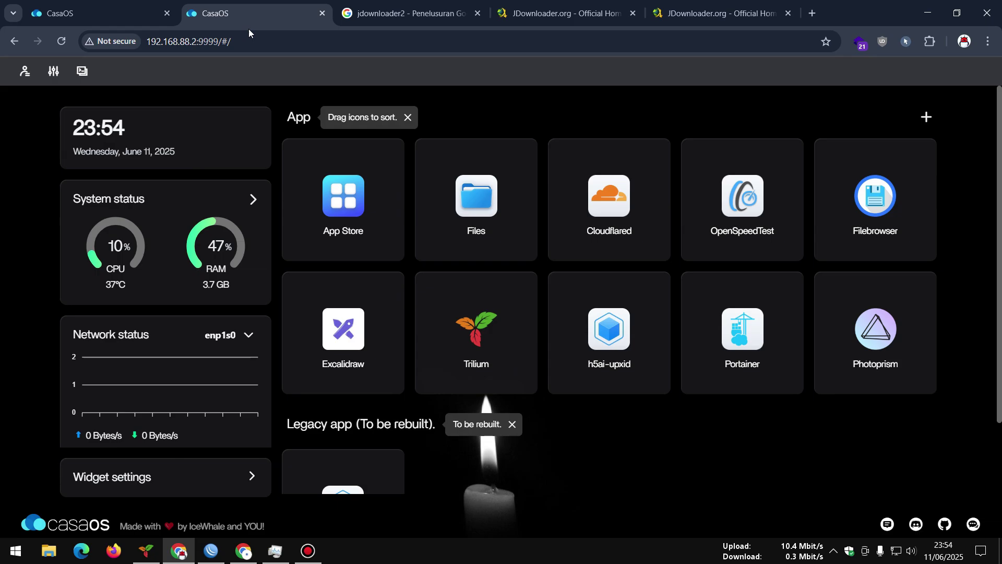
# - In CasaOS Files, view the options for adding a location, and open the home/repo folder on the DATA storage drive
pyautogui.click(475, 210)
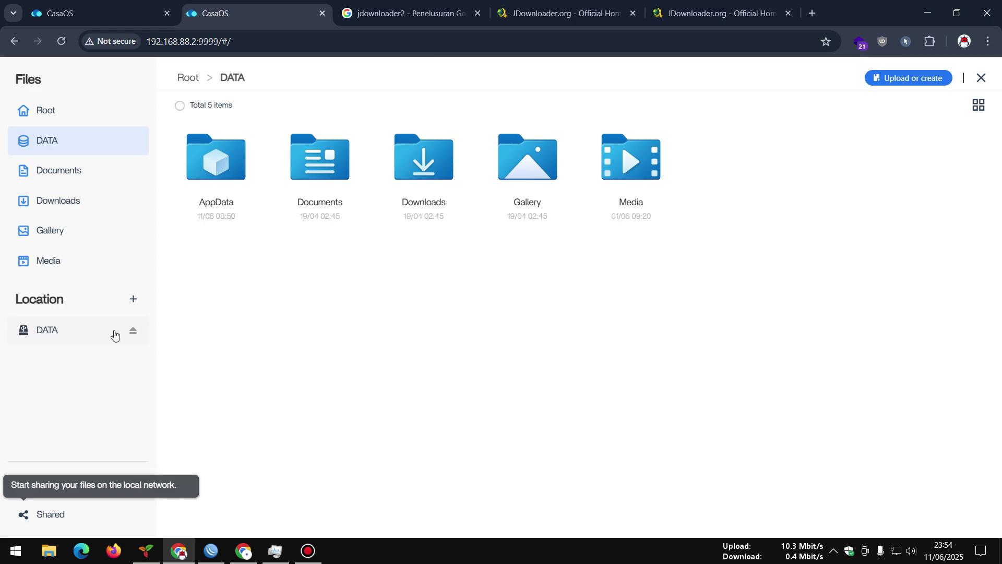
pyautogui.click(247, 324)
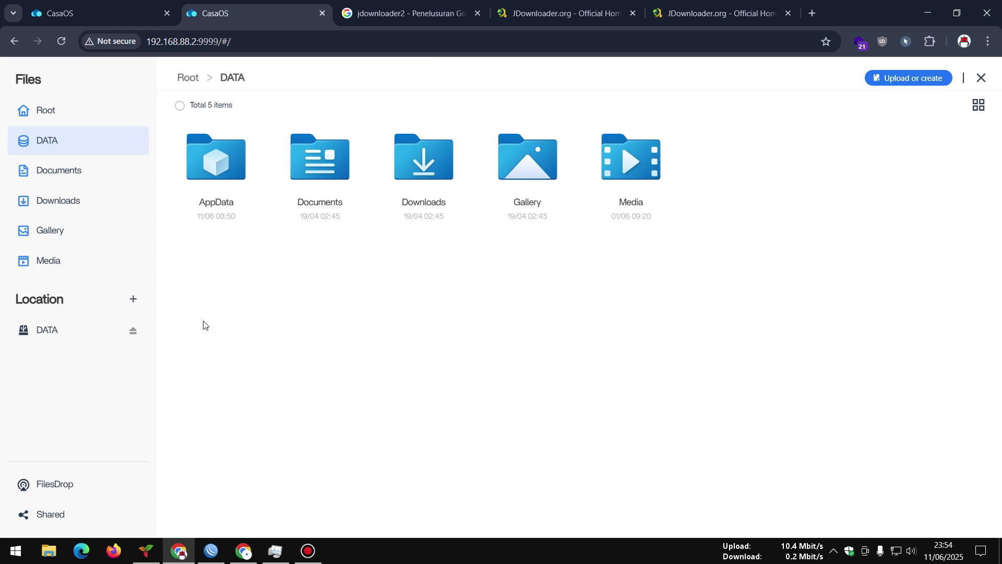
pyautogui.click(47, 330)
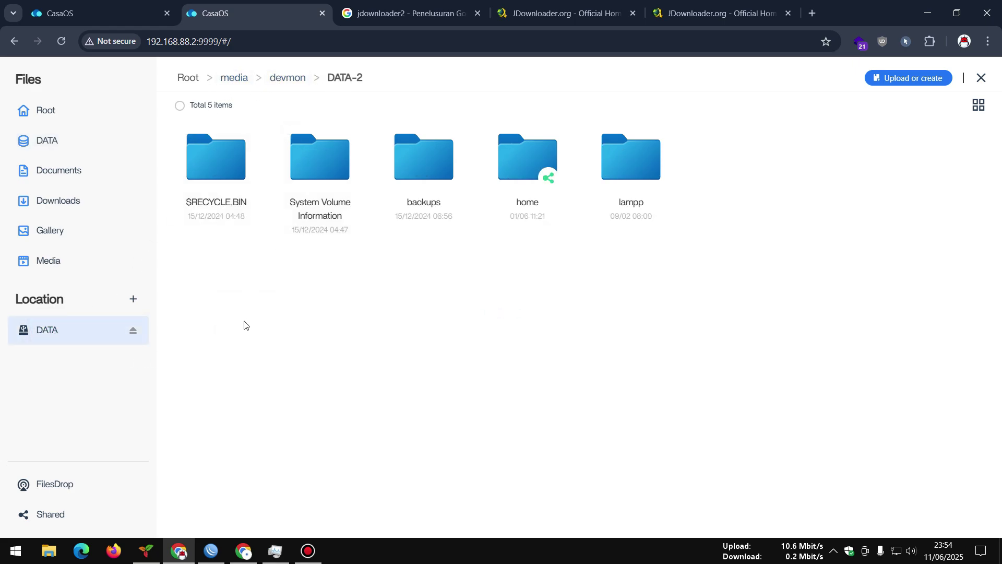
pyautogui.click(133, 299)
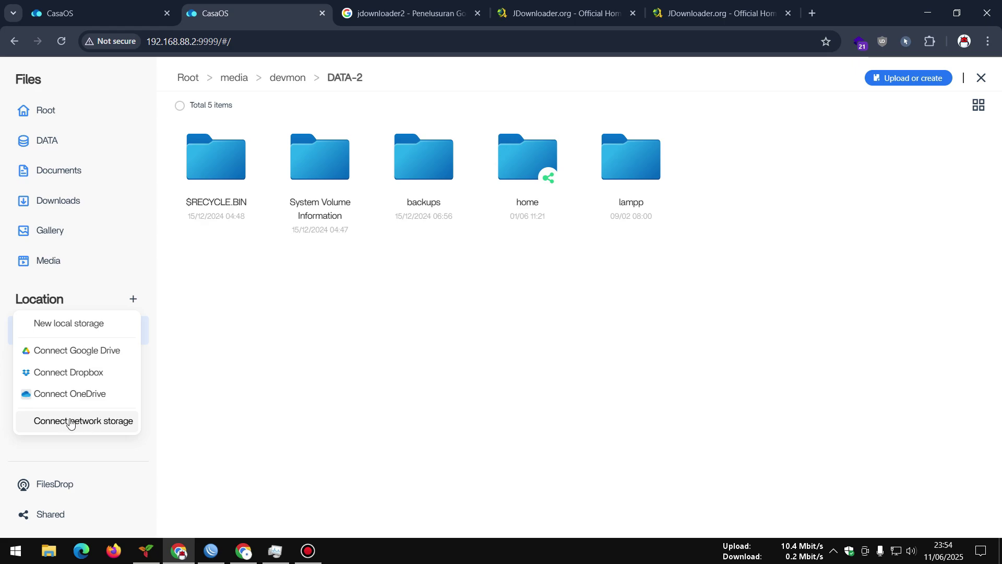
pyautogui.click(204, 399)
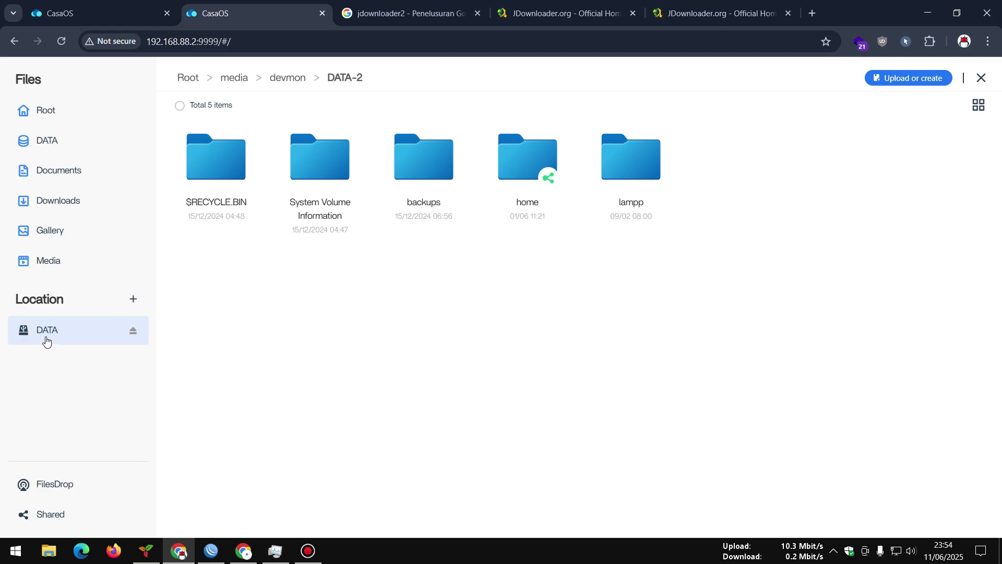
pyautogui.click(510, 182)
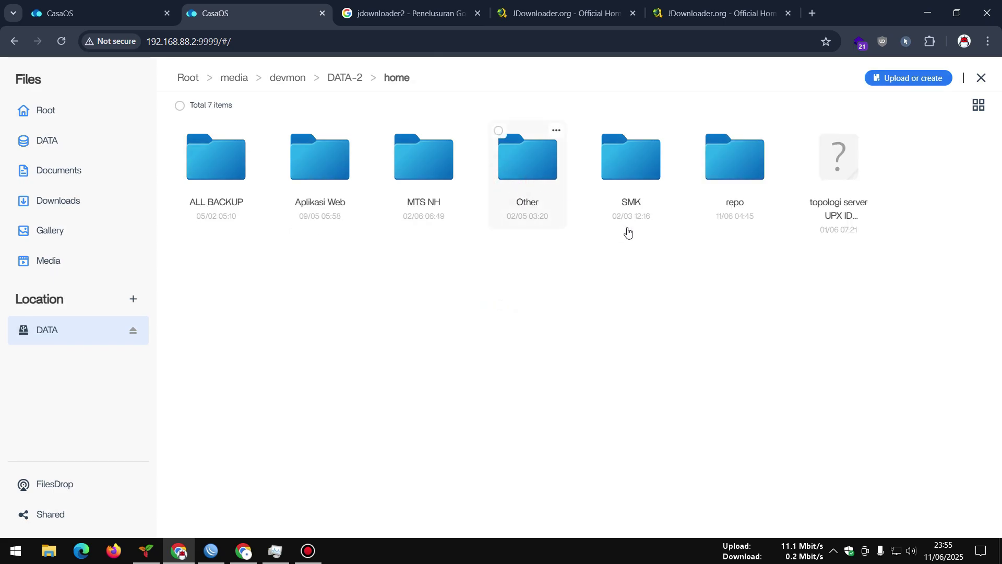
pyautogui.click(740, 193)
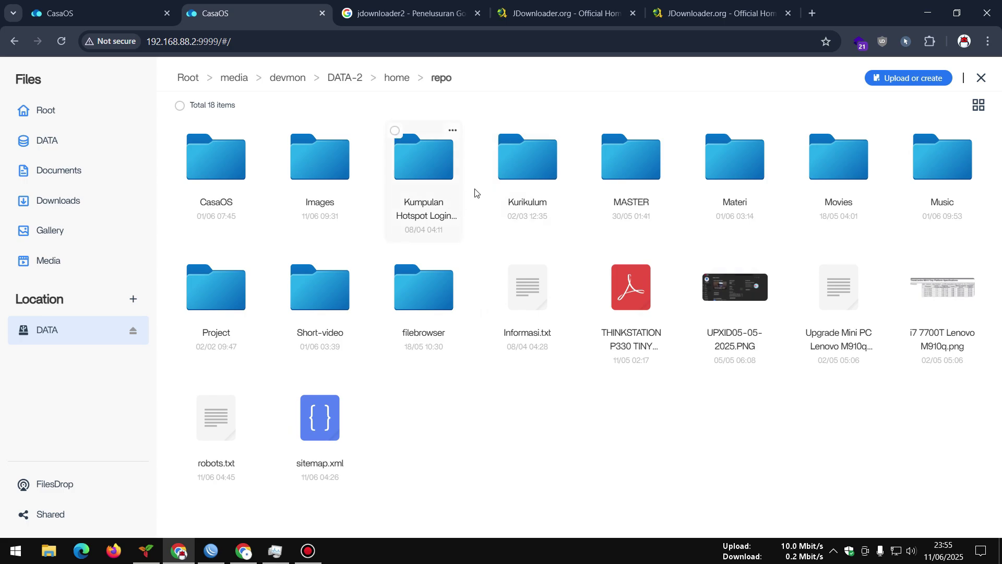
pyautogui.click(906, 84)
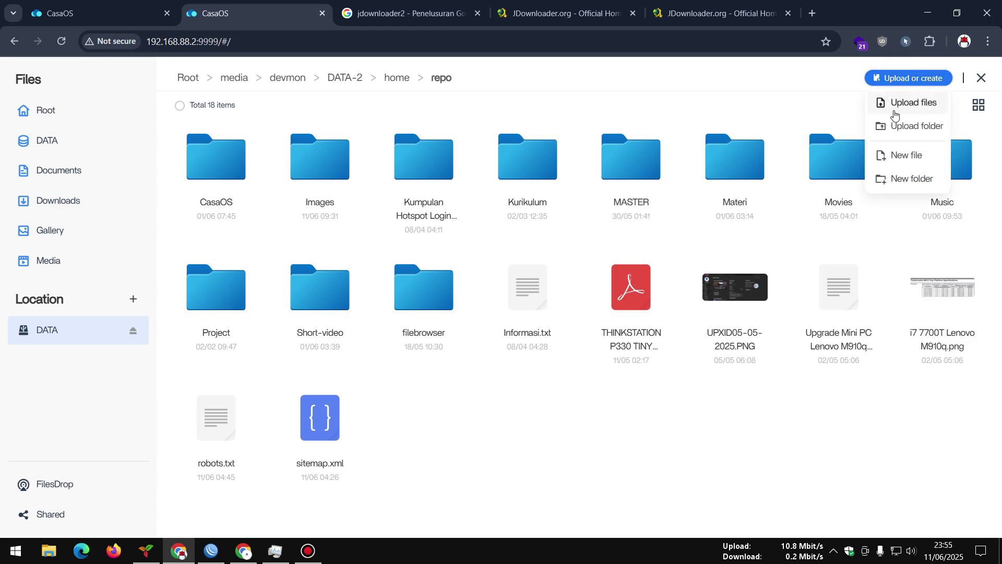
pyautogui.click(899, 125)
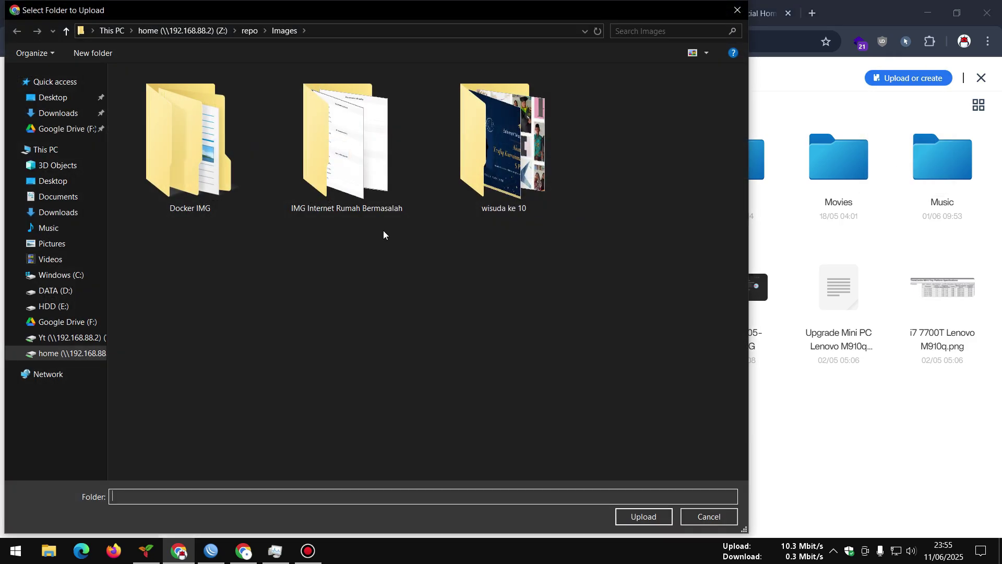
pyautogui.click(742, 13)
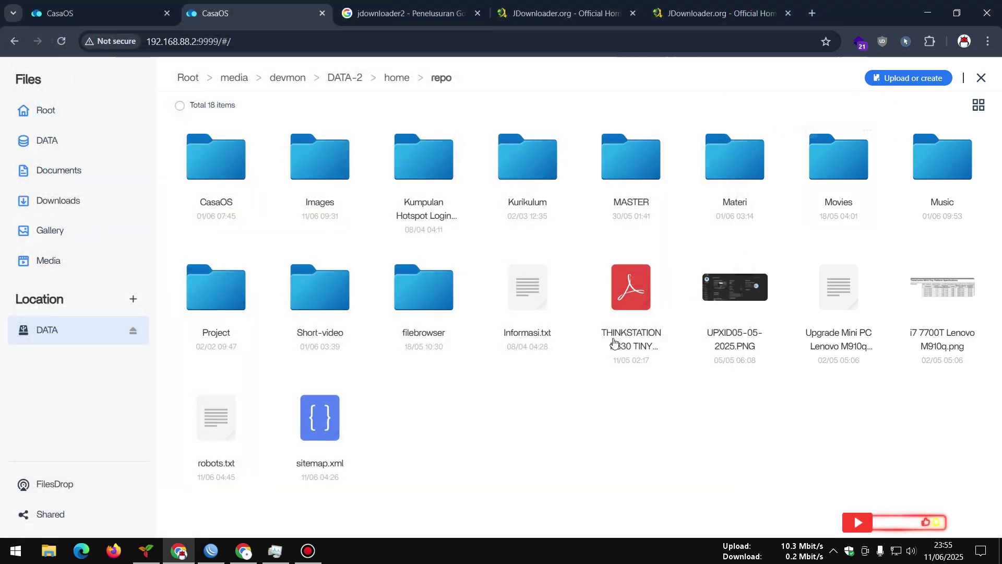
# - Create an unshared folder named JDownloader2 inside the repo folder
pyautogui.rightClick(517, 386)
pyautogui.click(553, 285)
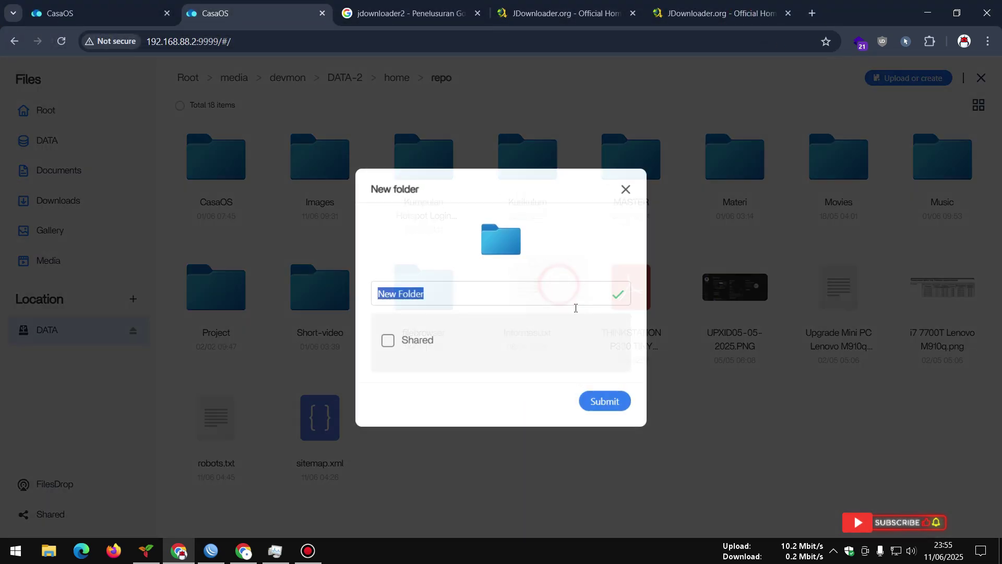
pyautogui.write('JDownlo')
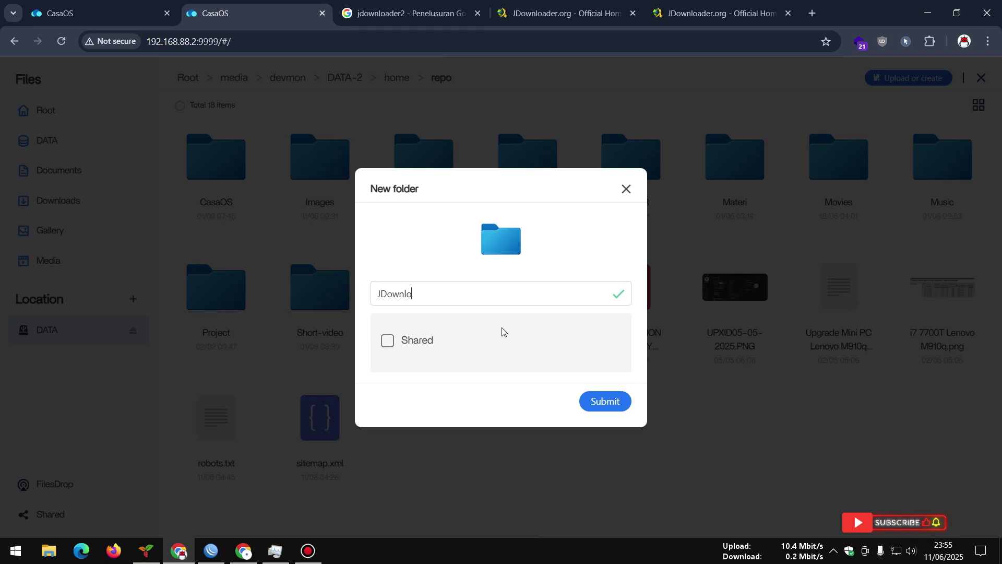
pyautogui.write('ader2')
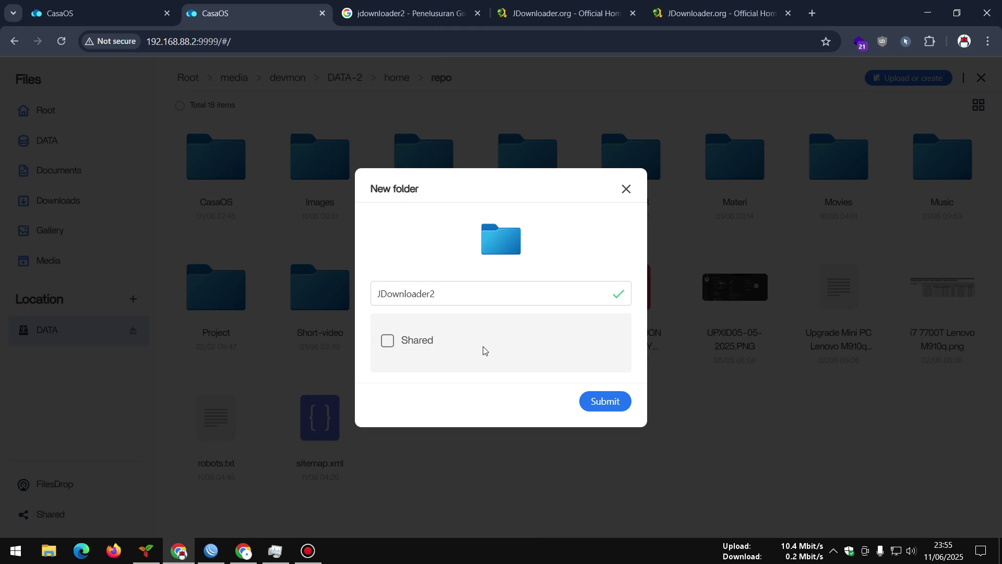
pyautogui.click(607, 403)
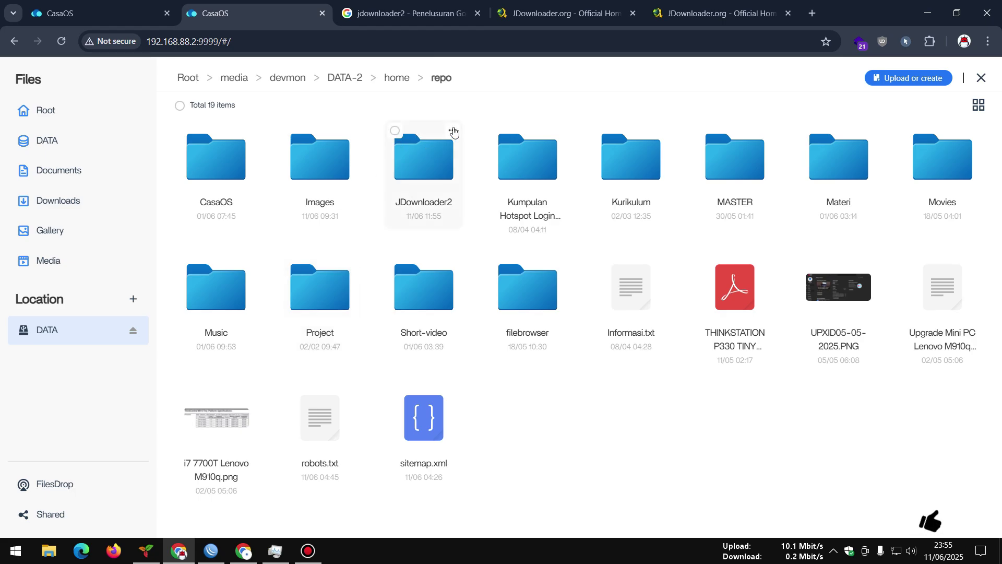
# - Copy the JDownloader2 folder's path into the /output volume's host path in the install form, and compare it with the folder's location in Files
pyautogui.rightClick(454, 129)
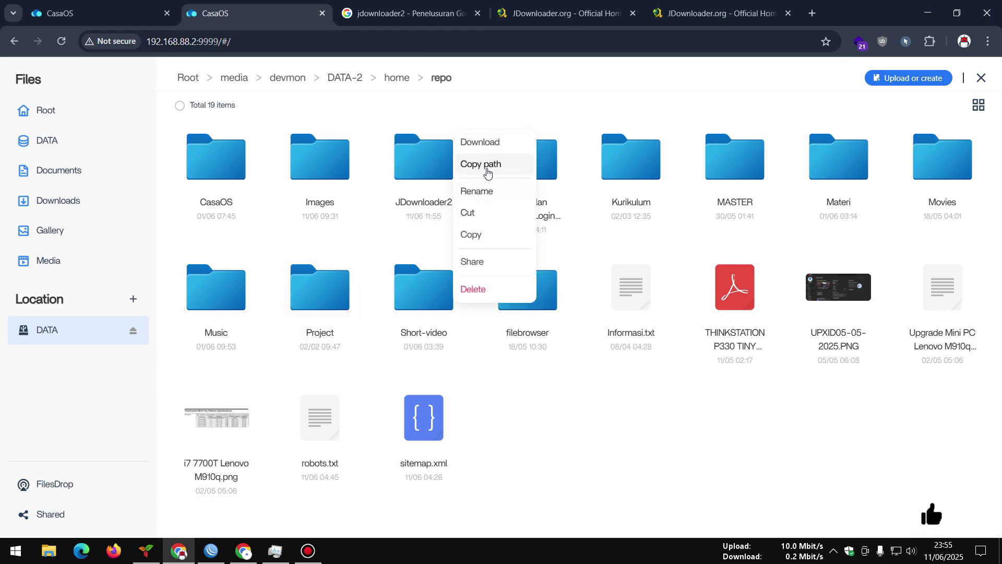
pyautogui.click(484, 166)
pyautogui.click(94, 4)
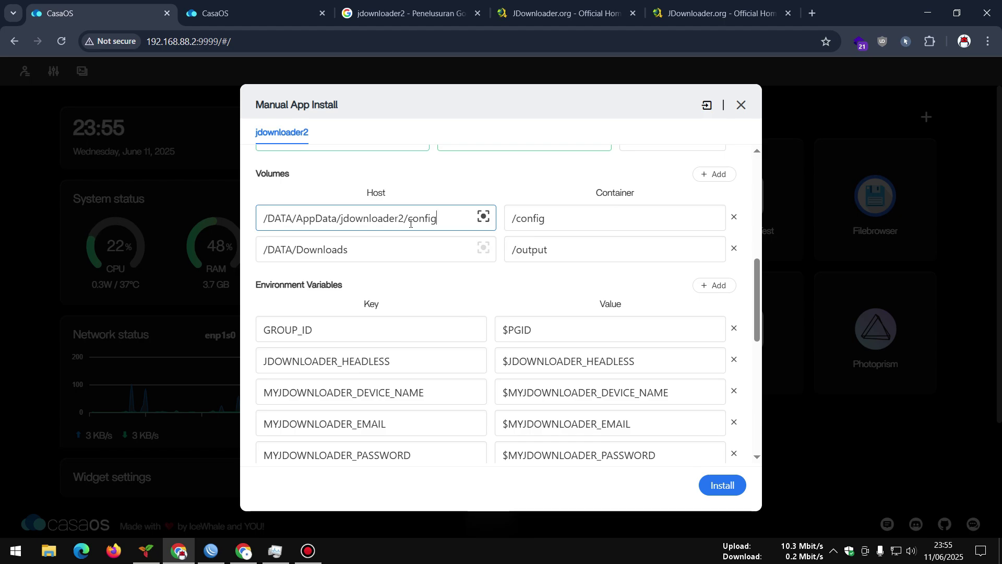
pyautogui.moveTo(390, 249); pyautogui.dragTo(235, 254)
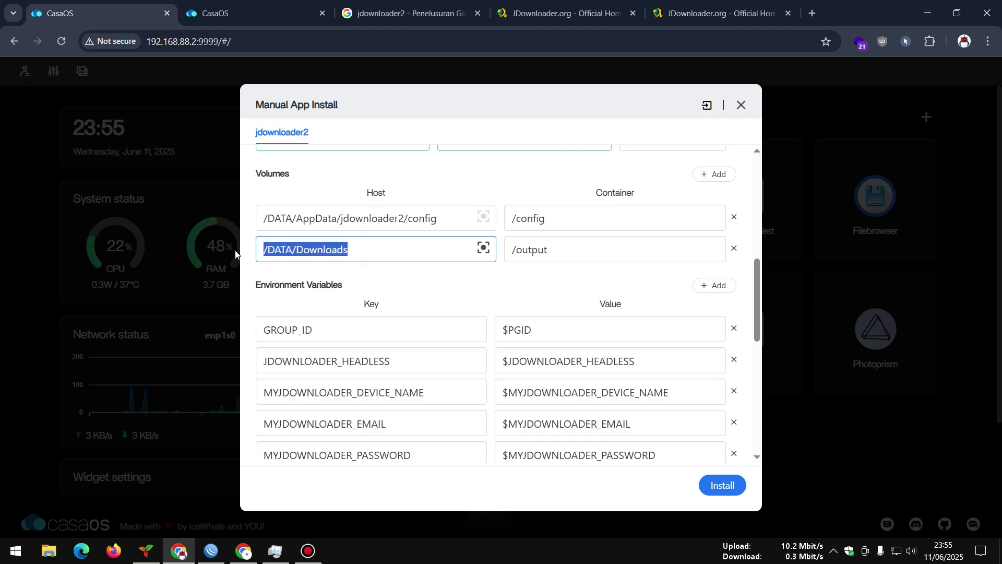
pyautogui.hotkey('ctrl', 'v')
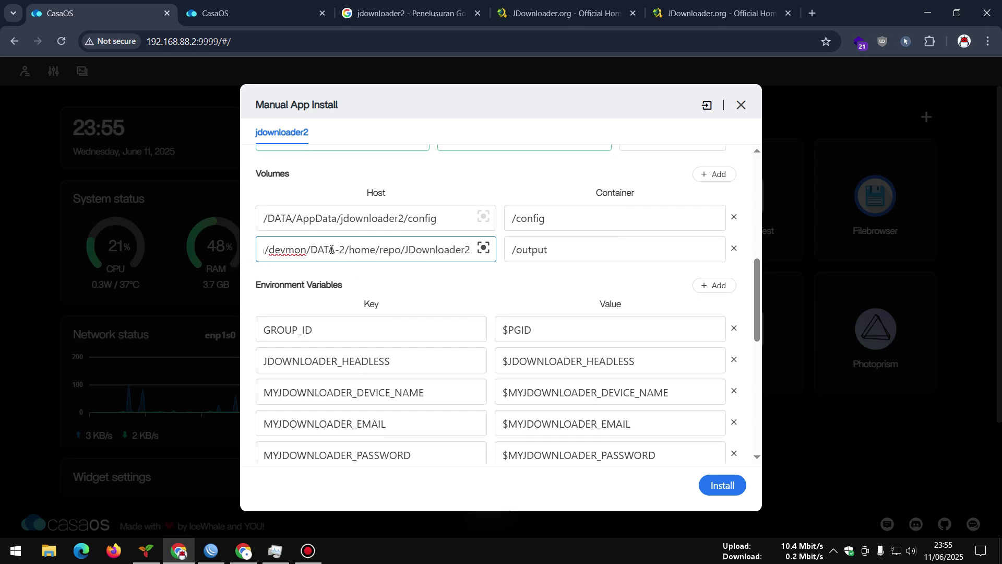
pyautogui.moveTo(267, 251); pyautogui.dragTo(235, 252)
pyautogui.click(220, 13)
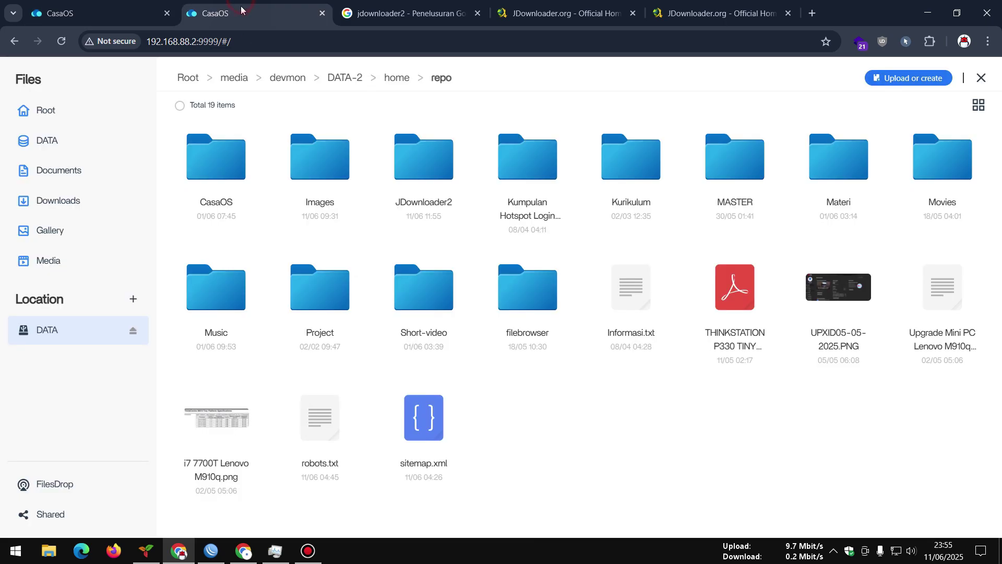
pyautogui.click(105, 13)
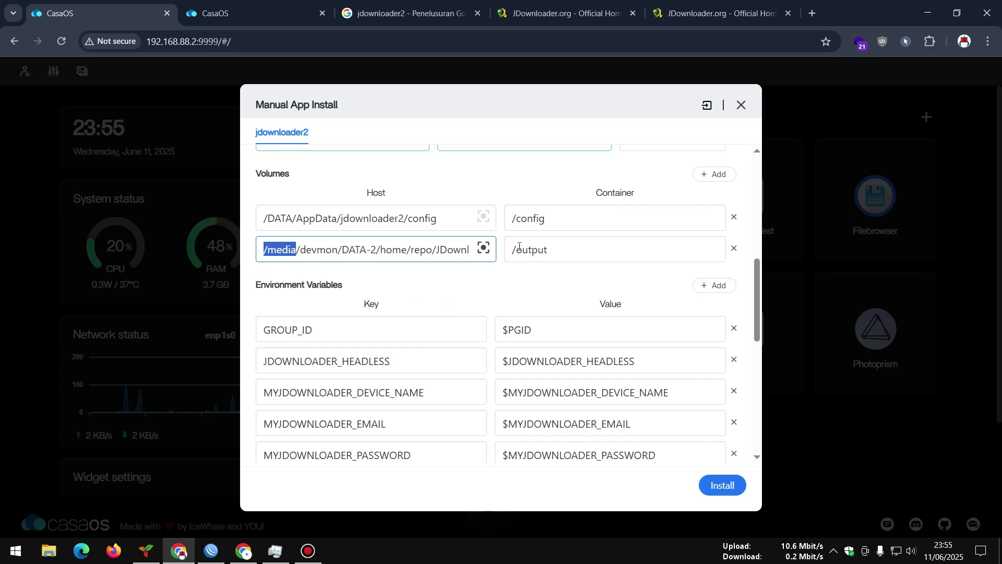
# - Review the environment variables in the JDownloader2 install form
pyautogui.moveTo(758, 282); pyautogui.dragTo(754, 306)
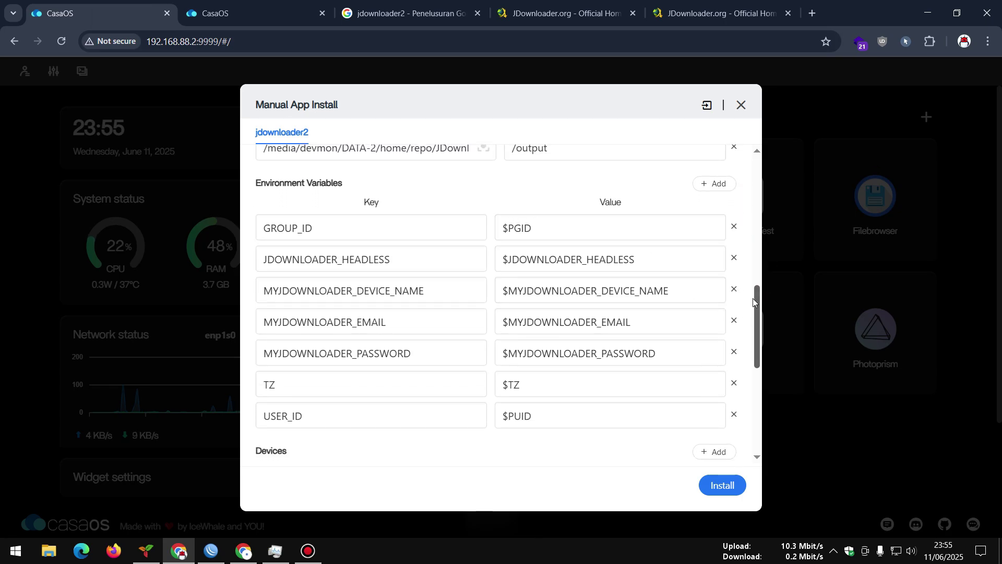
pyautogui.moveTo(754, 299); pyautogui.dragTo(753, 305)
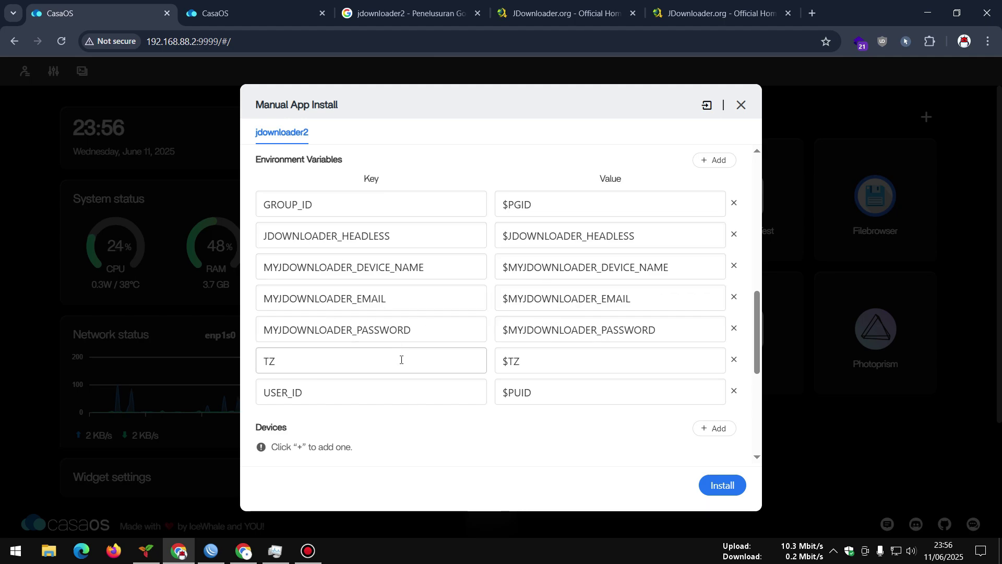
# - Review the devices, privileges, memory limit, CPU shares, restart policy and container name settings in the JDownloader2 install form
pyautogui.scroll(-1, 401, 360)
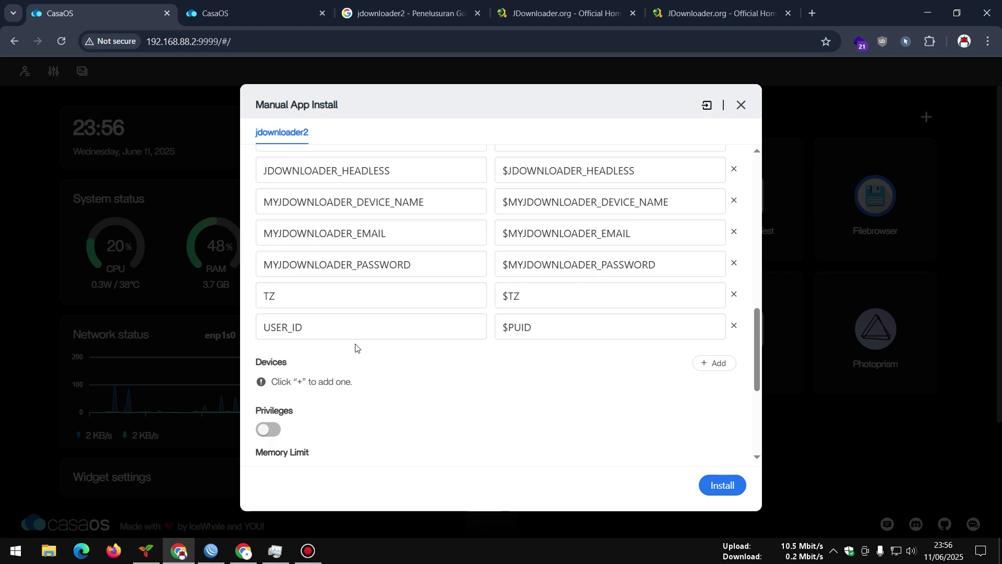
pyautogui.moveTo(757, 346); pyautogui.dragTo(752, 398)
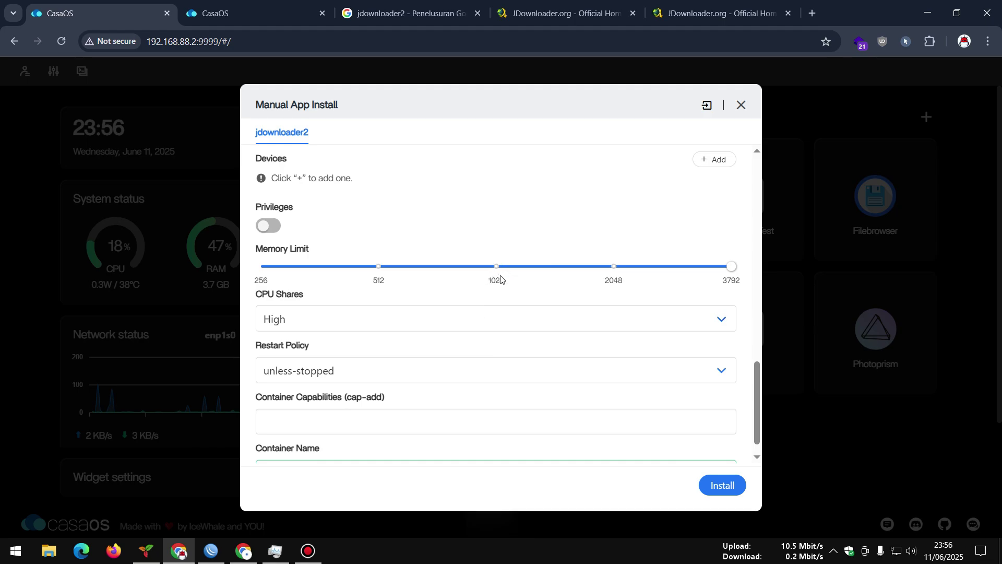
pyautogui.moveTo(756, 375); pyautogui.dragTo(756, 402)
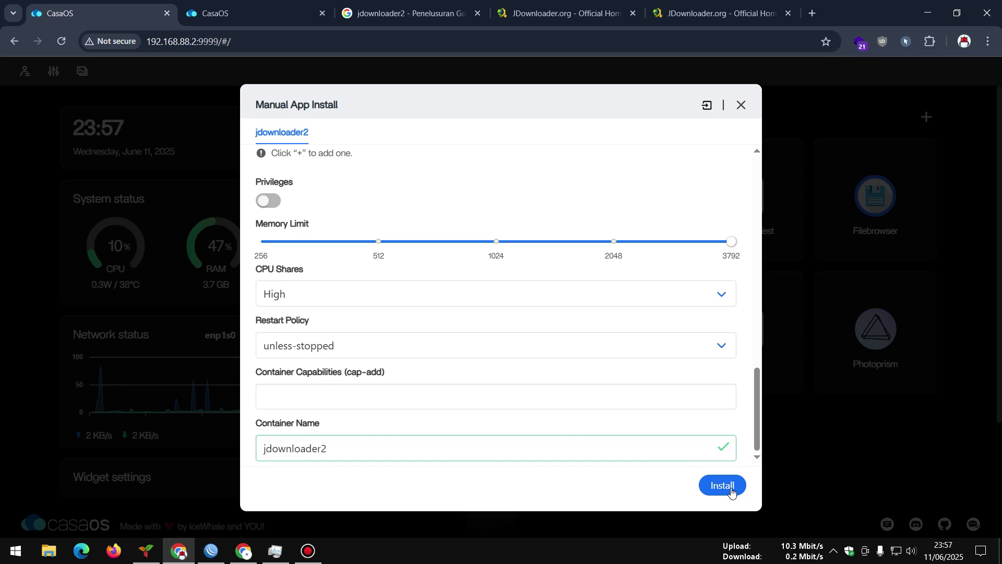
# - Switch to YouTube Studio, check the video upload's progress on the channel dashboard, and return to CasaOS
pyautogui.click(244, 561)
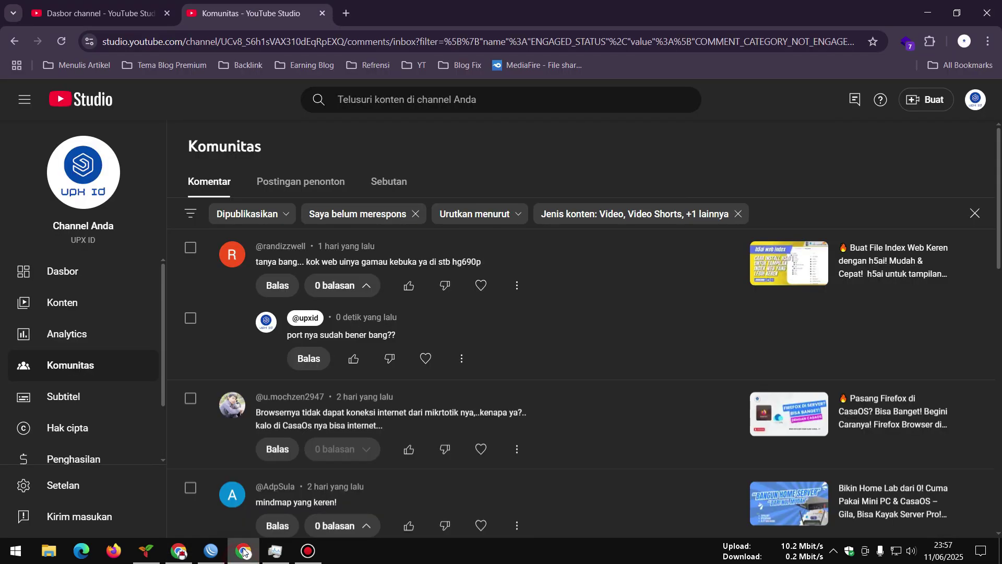
pyautogui.click(128, 10)
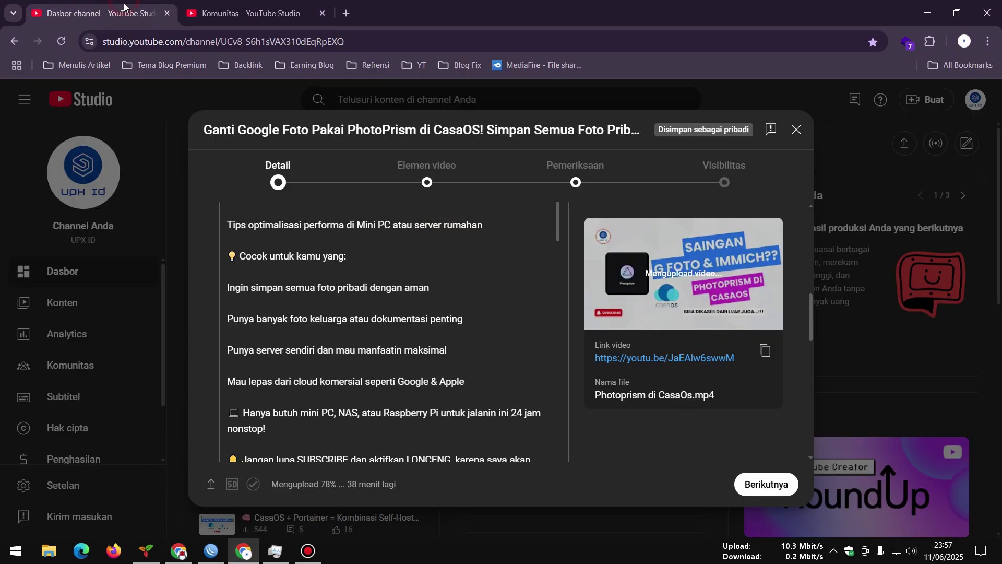
pyautogui.click(925, 16)
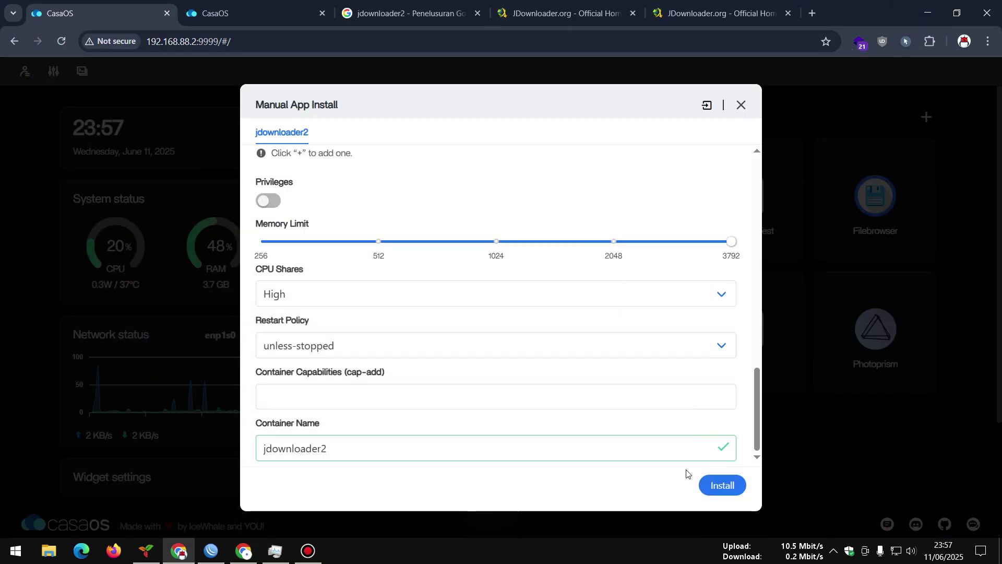
# - Install JDownloader2 with the configured settings and locate it among the apps on the CasaOS dashboard
pyautogui.click(719, 487)
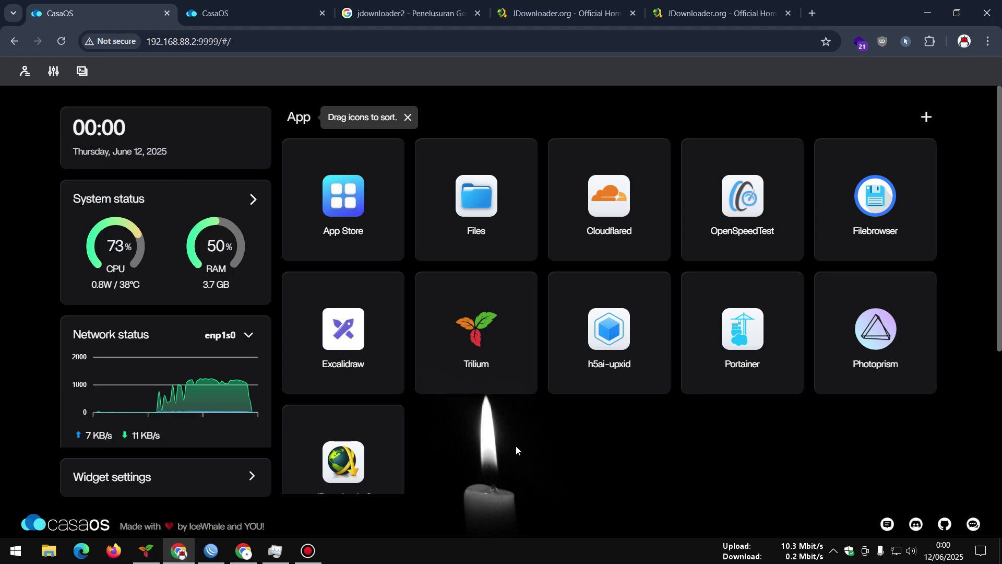
pyautogui.scroll(-3, 358, 396)
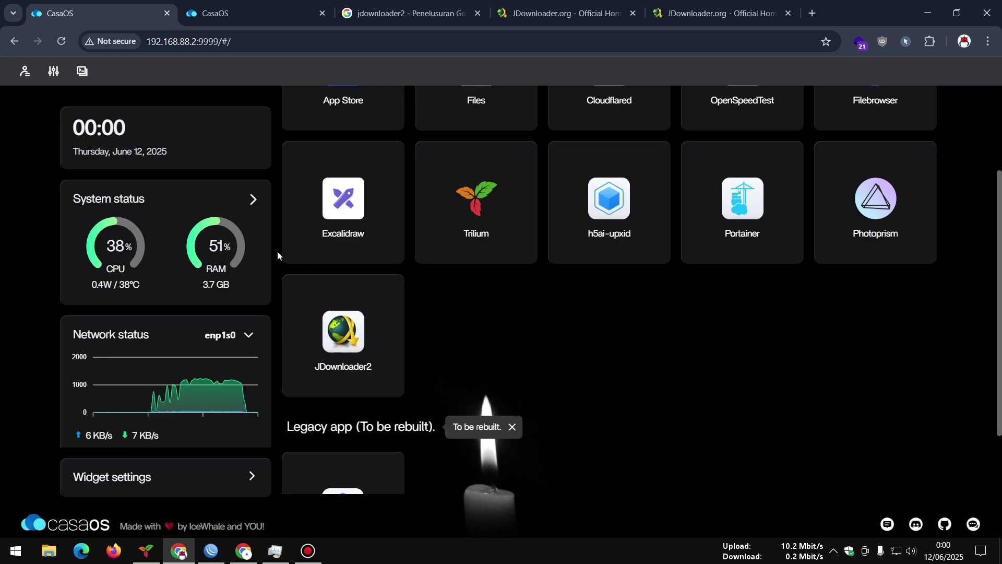
# - Expand the system status details and examine the CPU and RAM usage of the jdownloader2 container
pyautogui.click(253, 199)
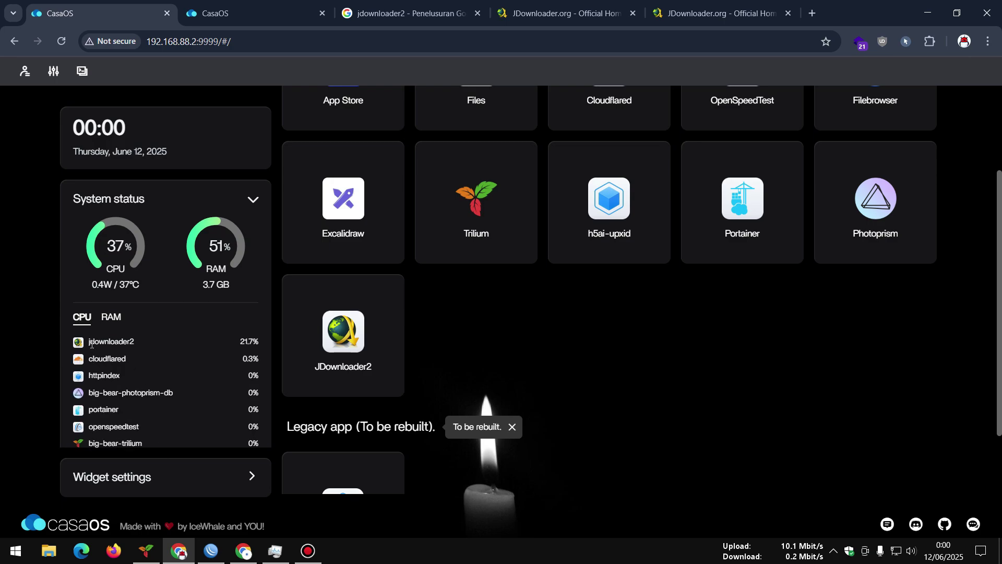
pyautogui.moveTo(91, 344); pyautogui.dragTo(249, 339)
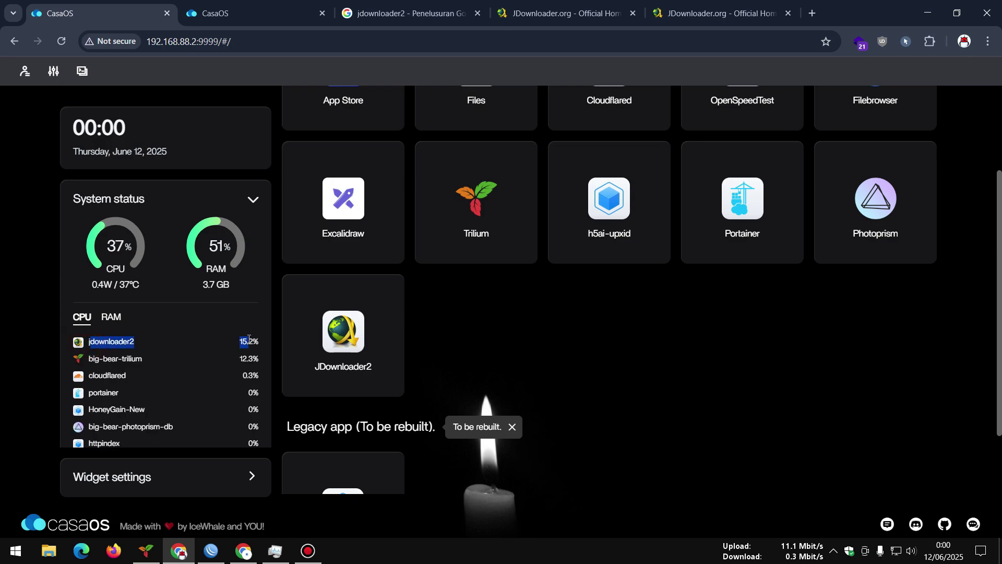
pyautogui.click(178, 337)
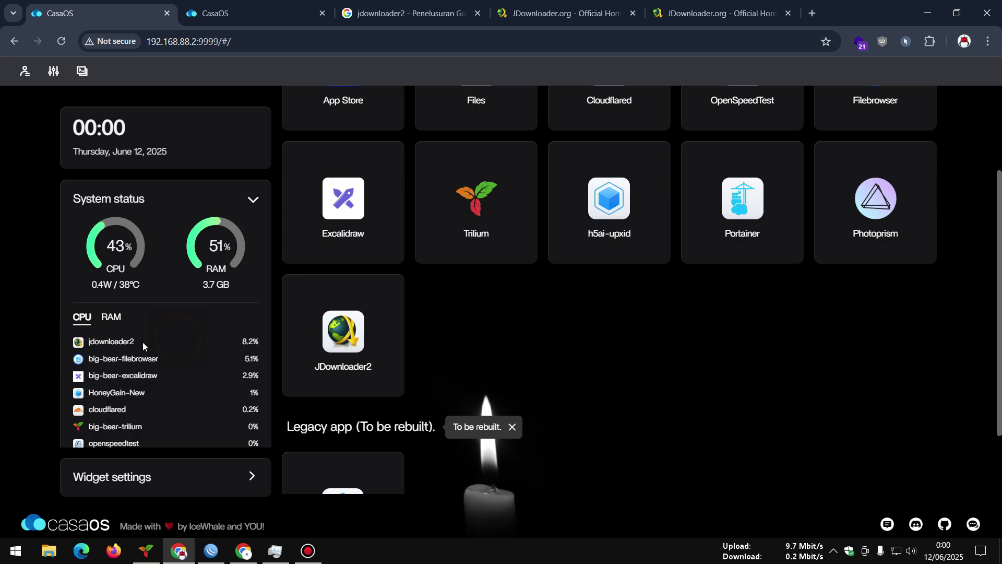
pyautogui.click(114, 325)
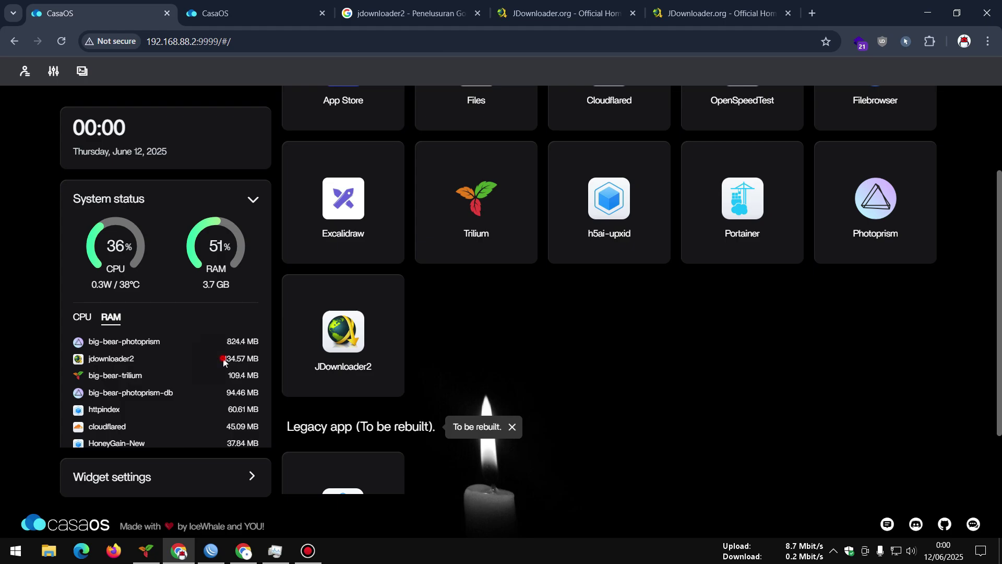
pyautogui.moveTo(223, 358); pyautogui.dragTo(249, 359)
pyautogui.click(80, 318)
pyautogui.click(110, 322)
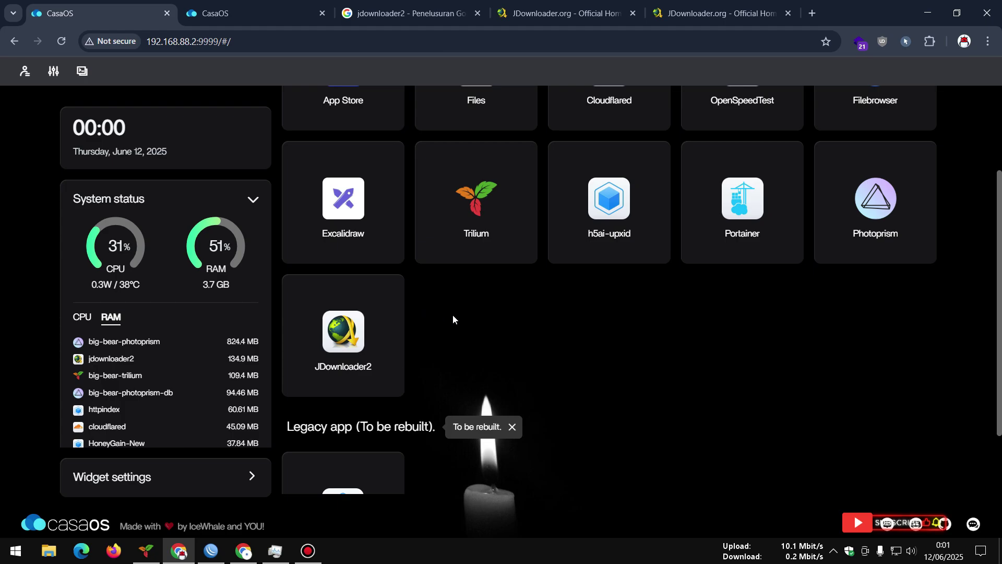
# - Save the note "port 5800" in the JDownloader2 app's tips and close the note
pyautogui.click(393, 292)
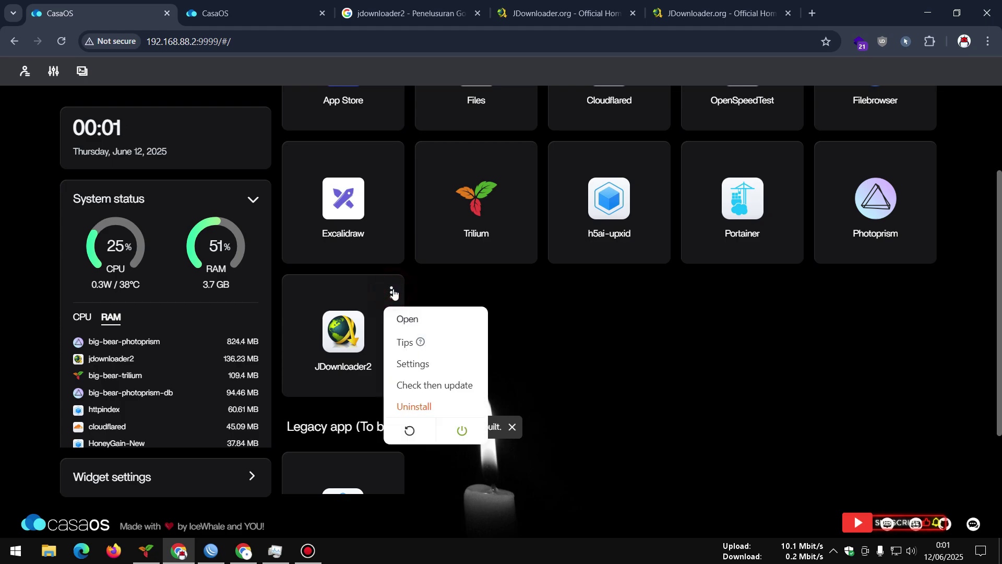
pyautogui.click(407, 341)
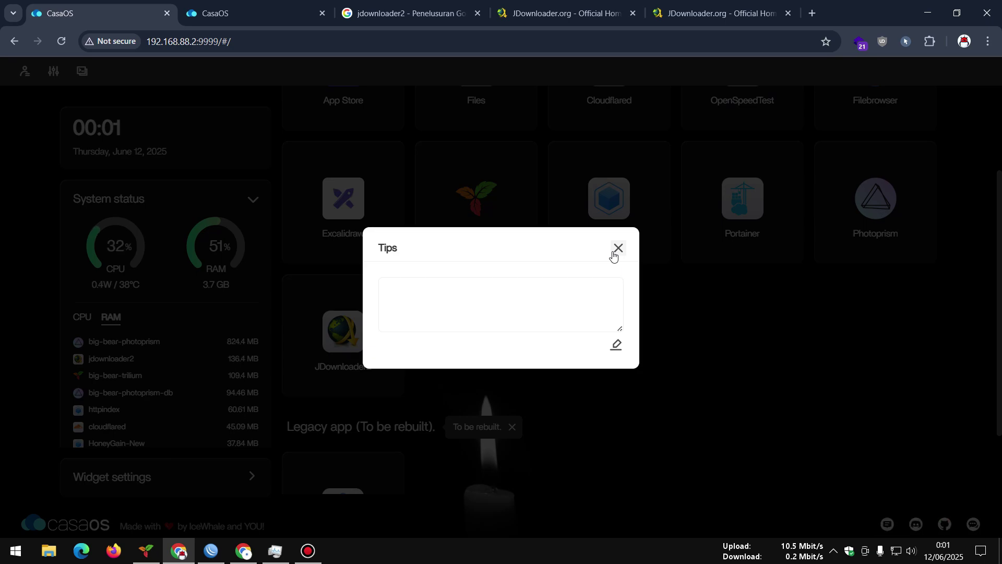
pyautogui.click(616, 345)
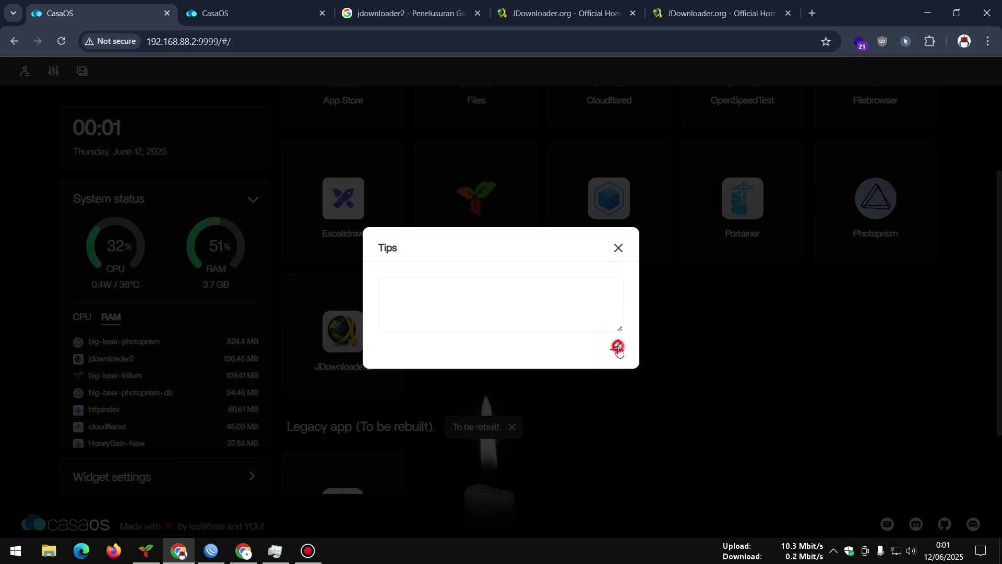
pyautogui.click(455, 291)
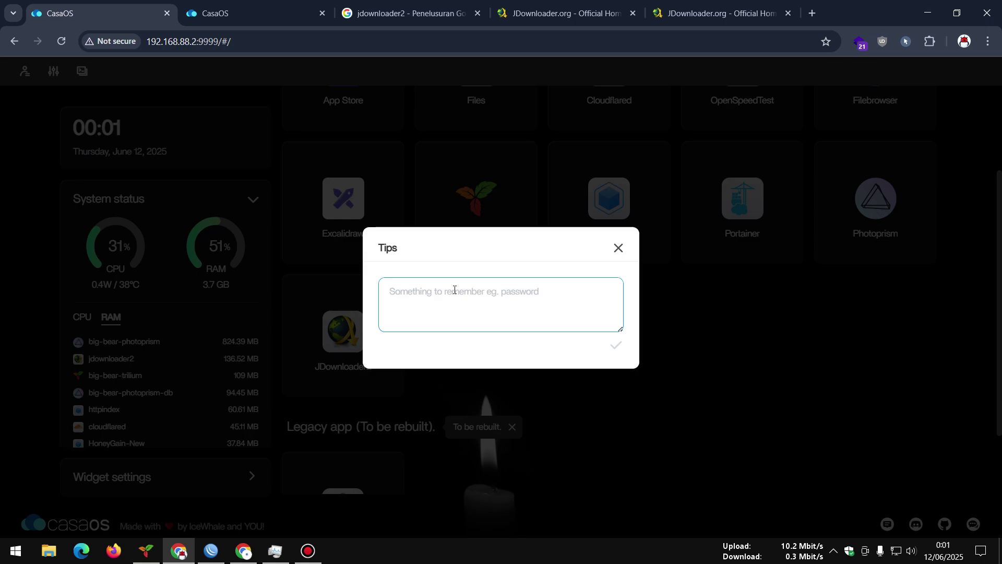
pyautogui.write('port 50')
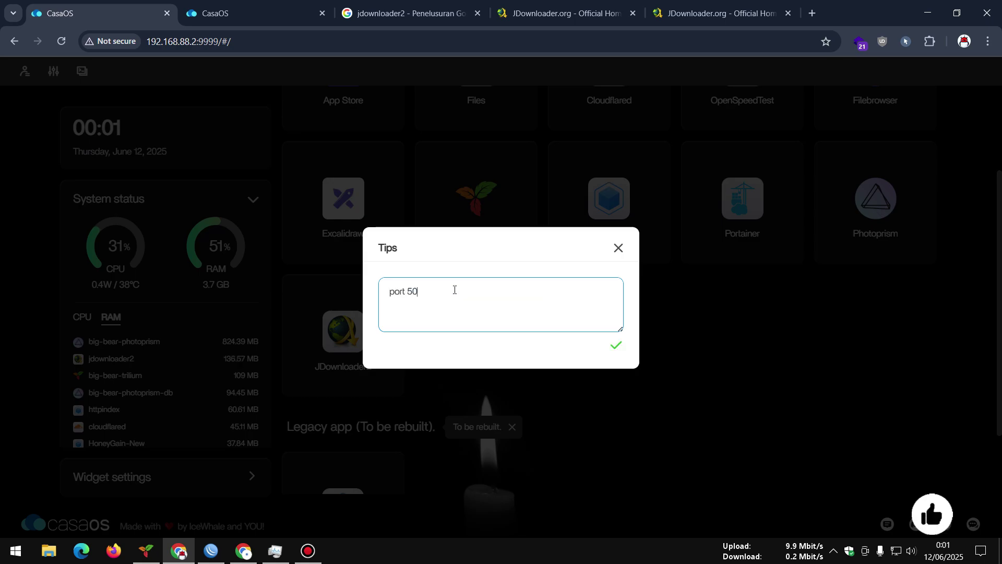
pyautogui.press('BackSpace')
pyautogui.write('800')
pyautogui.click(615, 346)
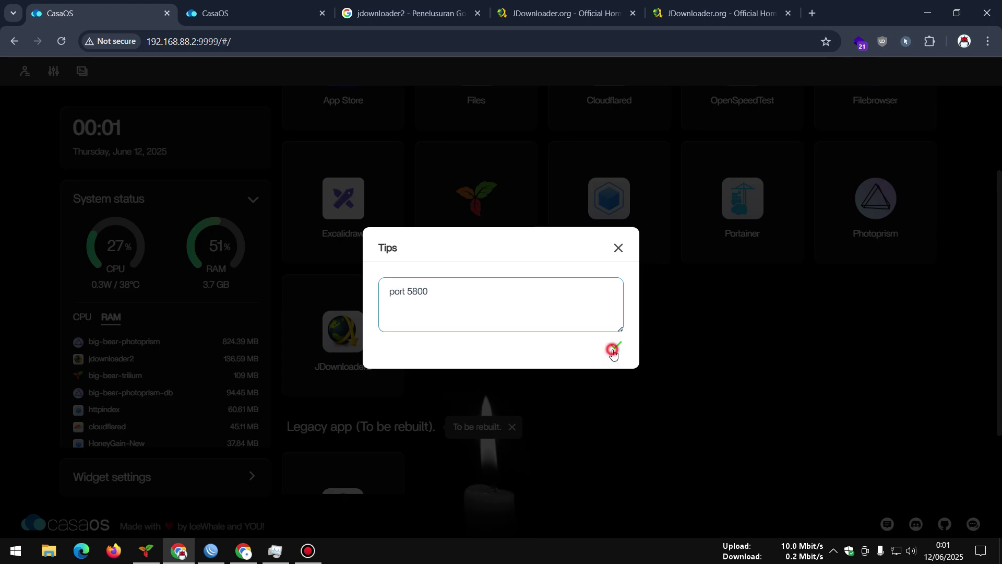
pyautogui.click(618, 246)
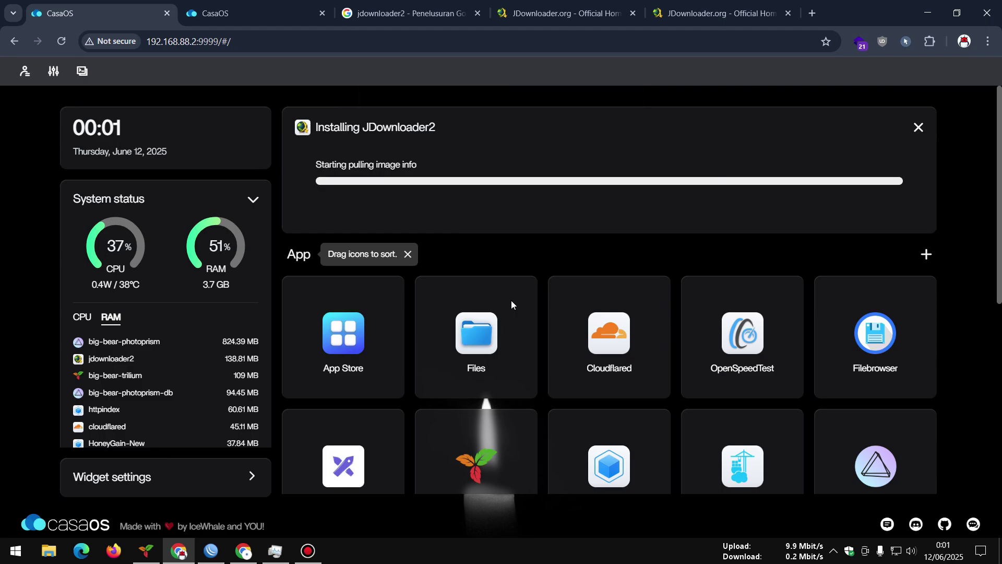
# - Reload the CasaOS dashboard, open JDownloader2's web interface and expand its control panel
pyautogui.scroll(-1, 307, 226)
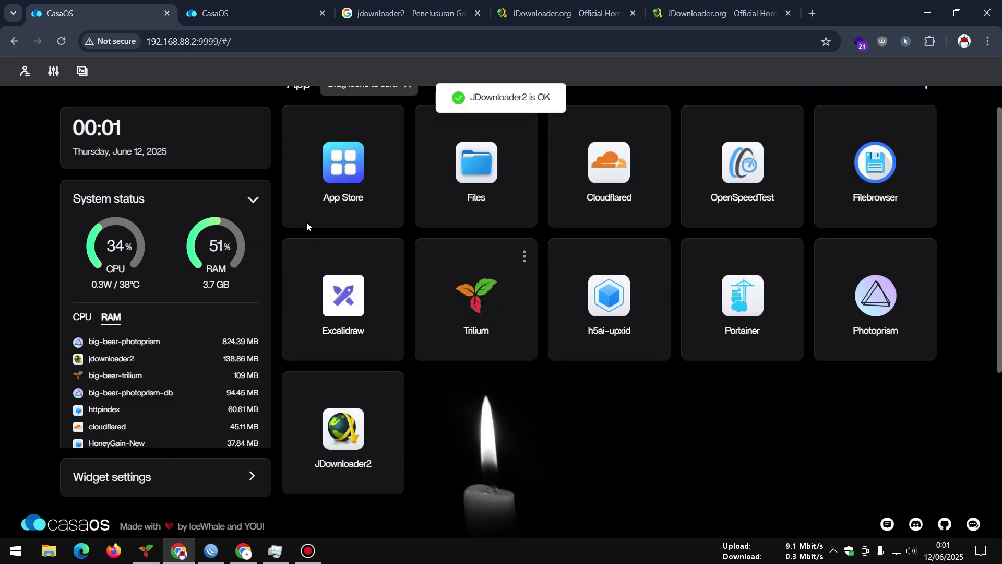
pyautogui.click(70, 45)
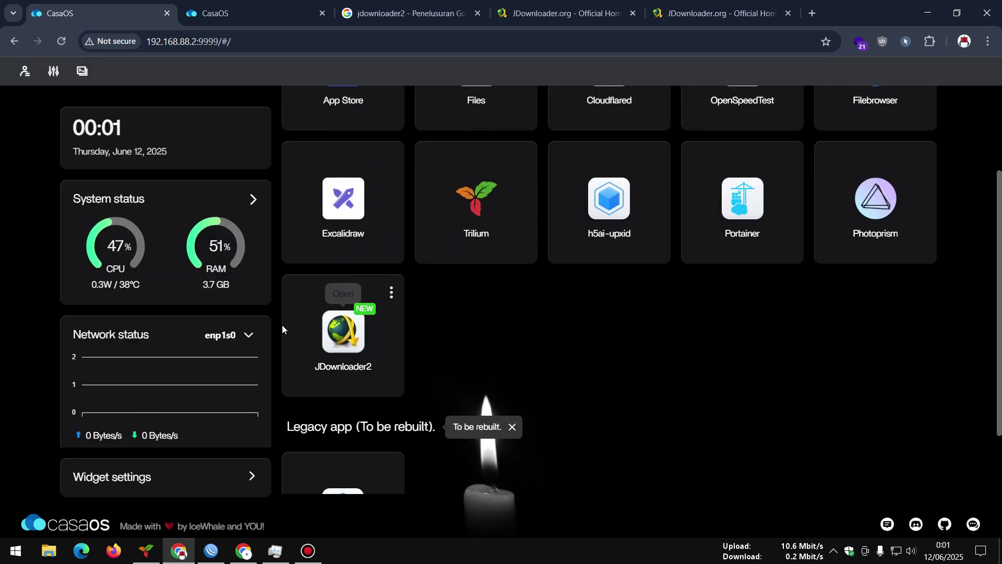
pyautogui.click(341, 339)
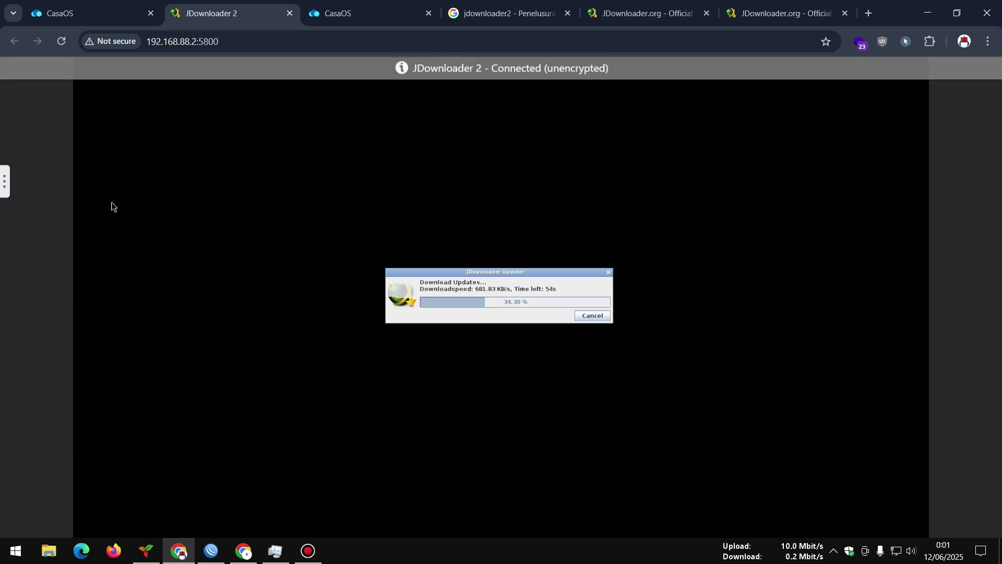
pyautogui.click(9, 184)
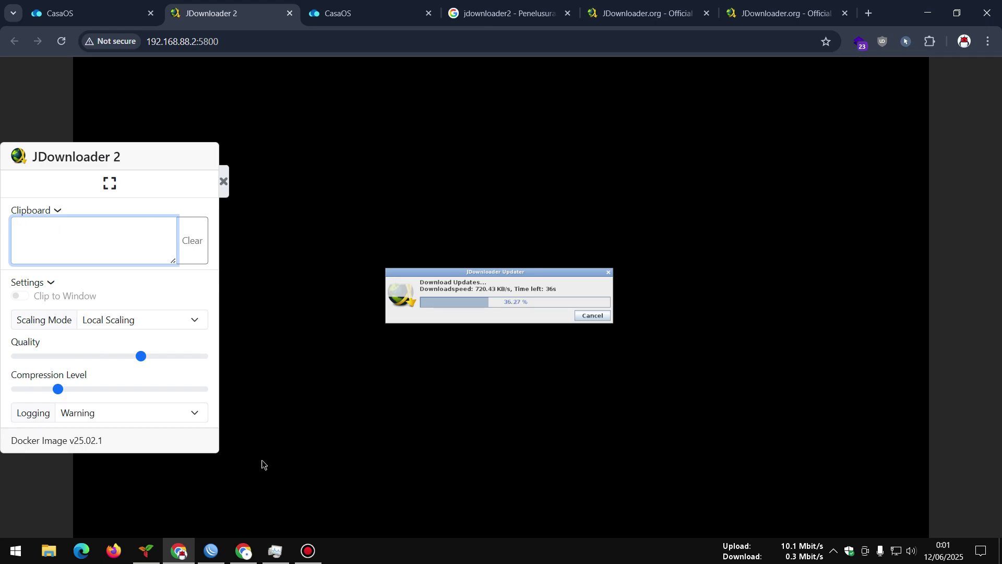
# - Switch to WinBox, check the traffic on the Server interface ether2, and return to the JDownloader2 page
pyautogui.click(211, 553)
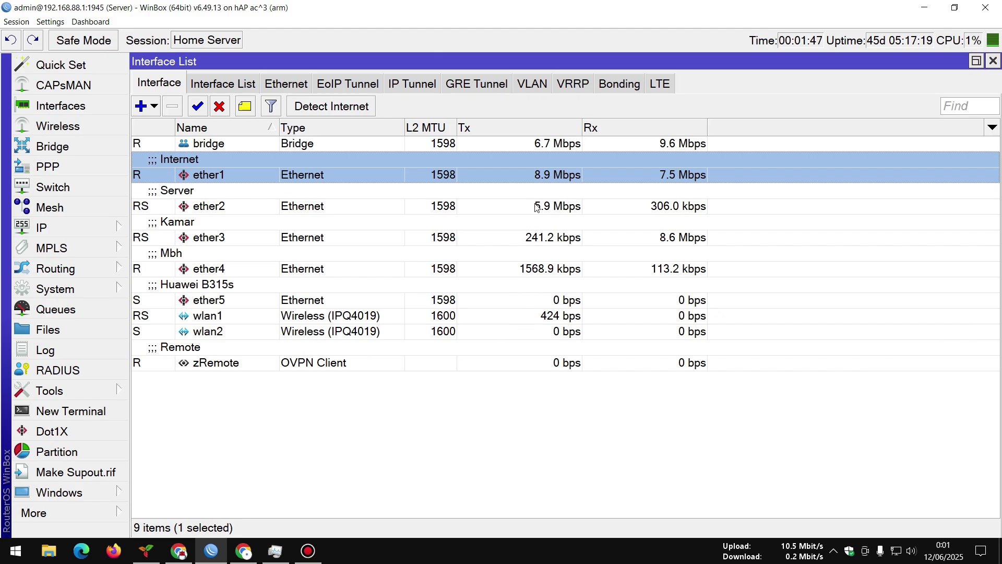
pyautogui.click(538, 208)
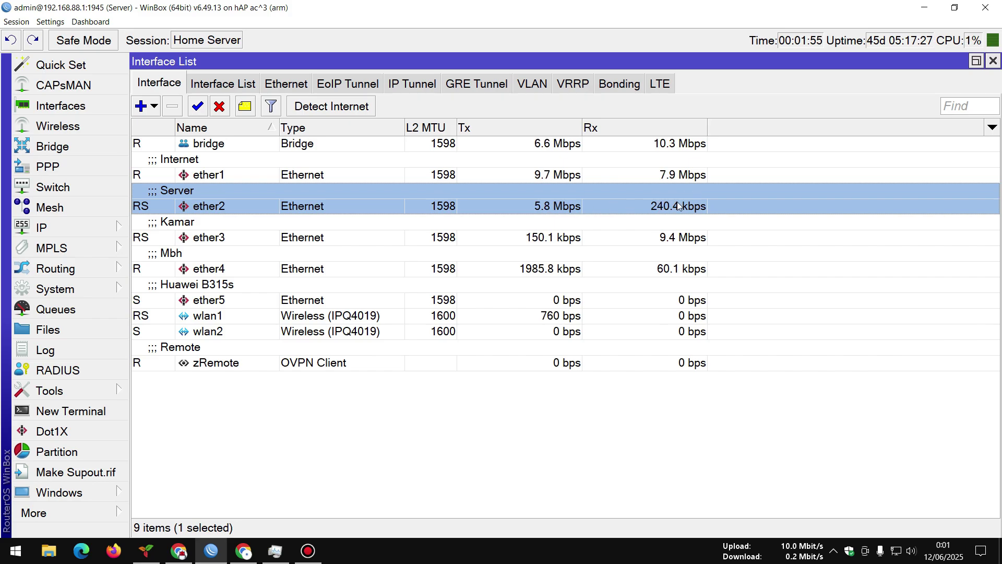
pyautogui.click(923, 12)
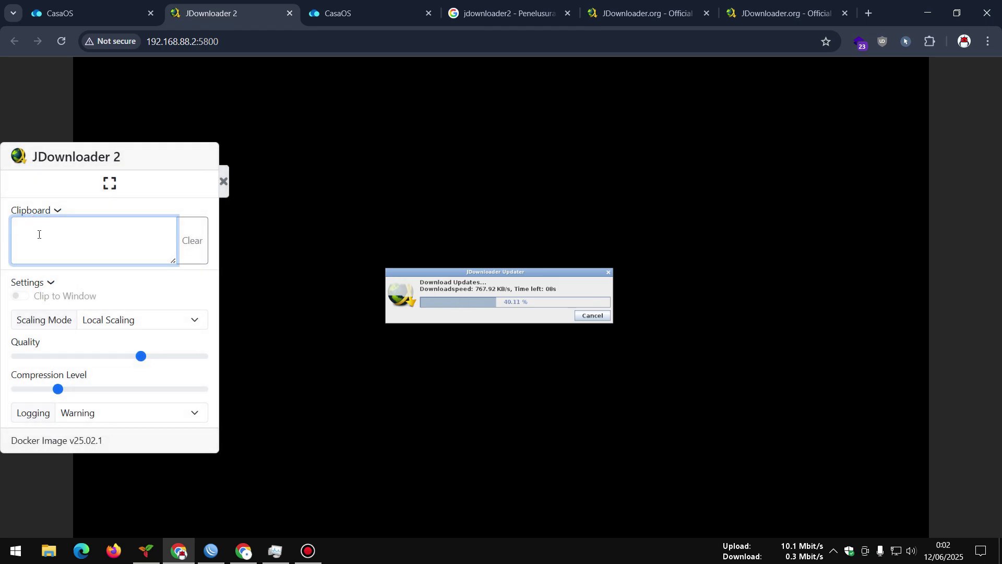
# - View the scaling mode setting and the JDownloader2 page's address, and collapse the control panel
pyautogui.click(163, 321)
pyautogui.click(162, 321)
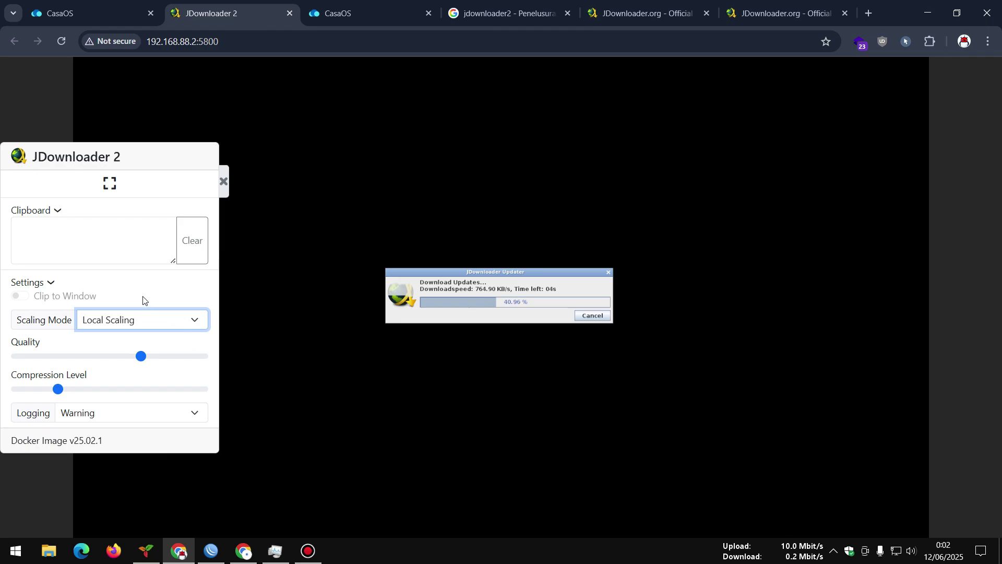
pyautogui.click(169, 43)
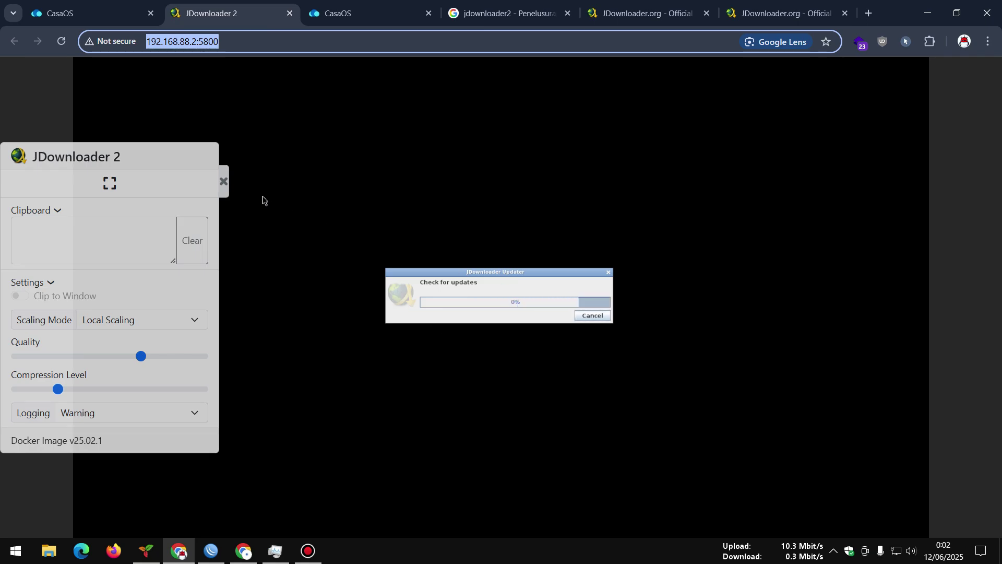
pyautogui.click(224, 184)
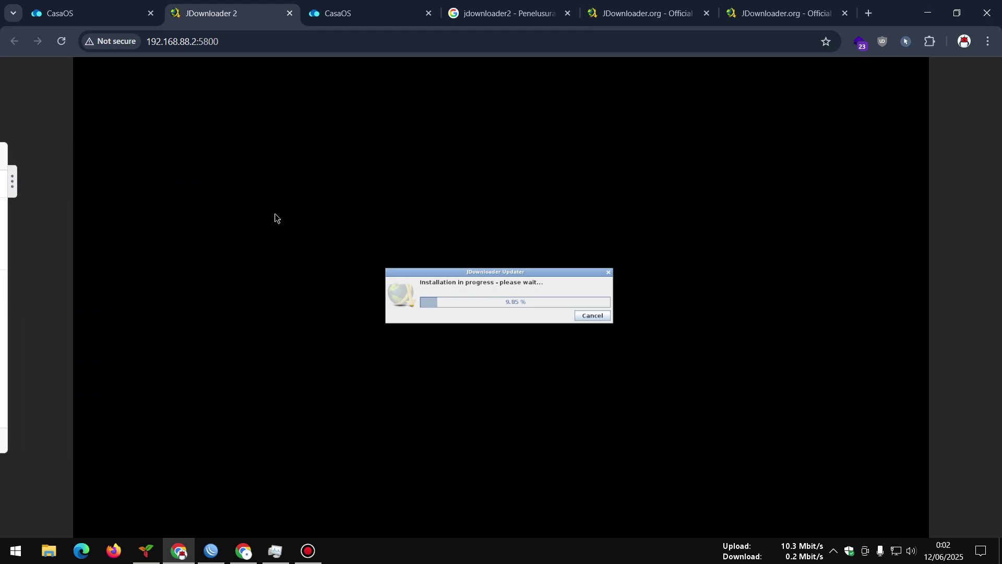
# - Return to the CasaOS dashboard and check jdownloader2's resource usage during the update, focusing on its RAM
pyautogui.click(105, 12)
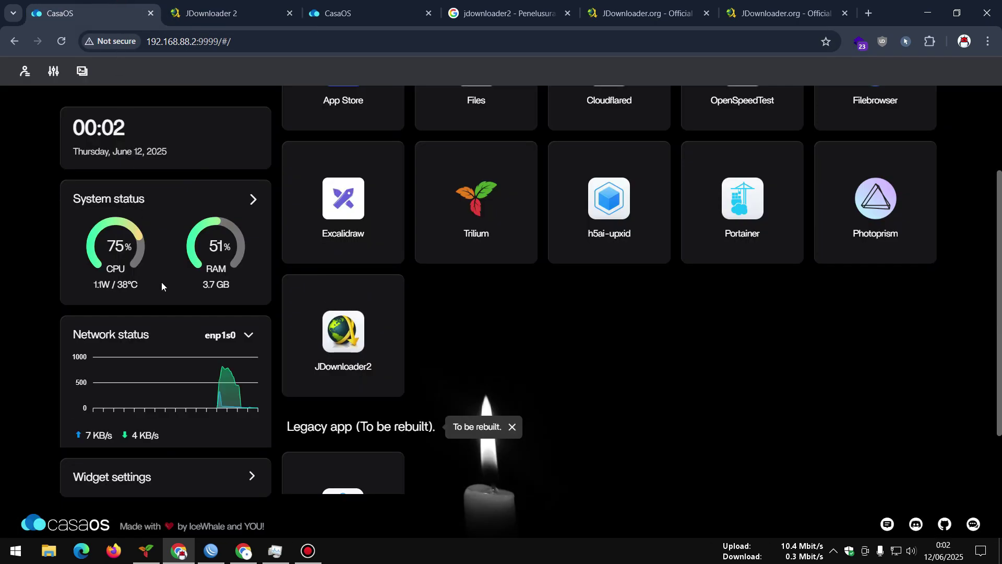
pyautogui.click(252, 200)
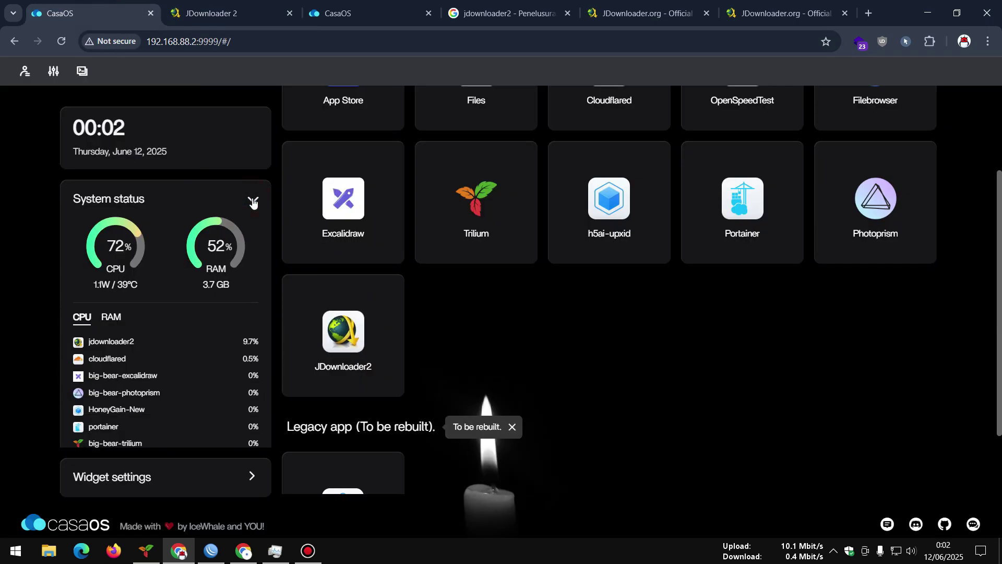
pyautogui.click(111, 317)
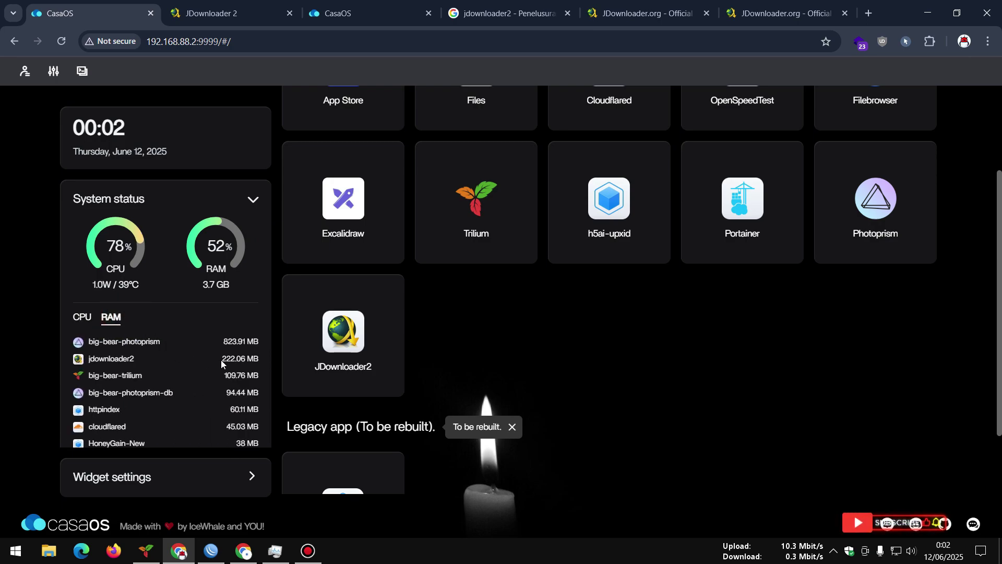
pyautogui.moveTo(221, 360); pyautogui.dragTo(248, 360)
pyautogui.click(231, 361)
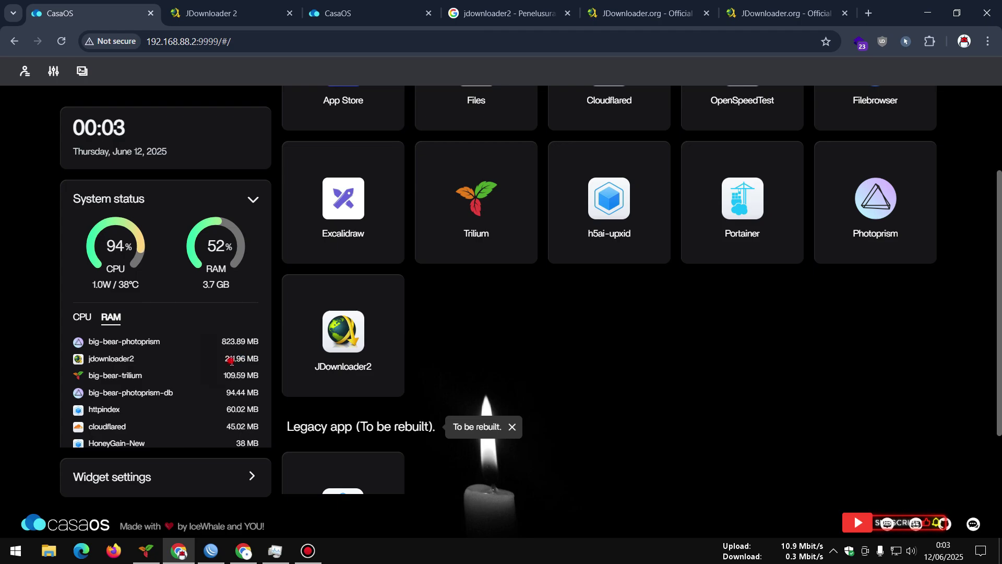
pyautogui.moveTo(224, 359); pyautogui.dragTo(243, 359)
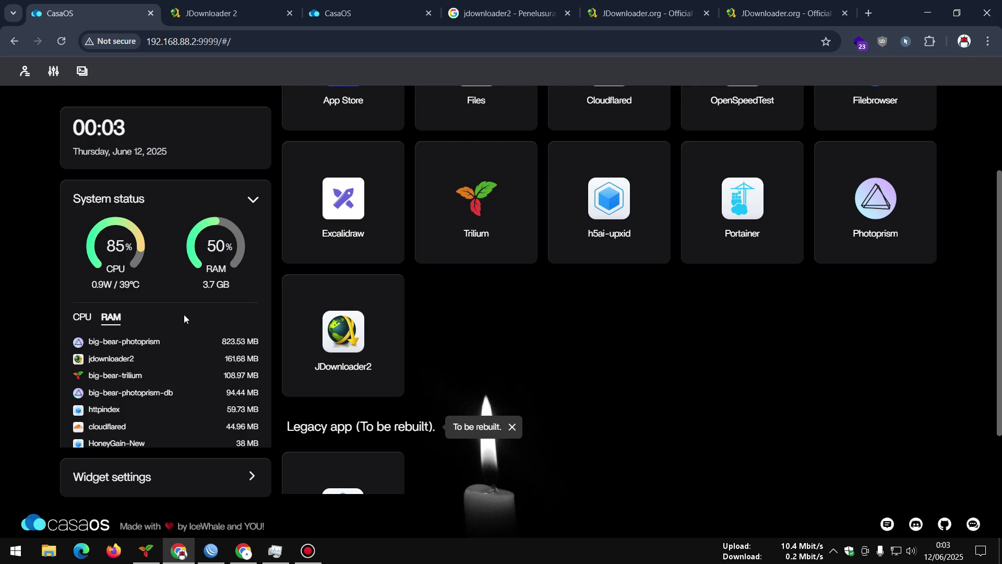
# - Check jdownloader2's RAM usage in the system status, and compare it with its CPU usage
pyautogui.doubleClick(223, 358)
pyautogui.click(85, 319)
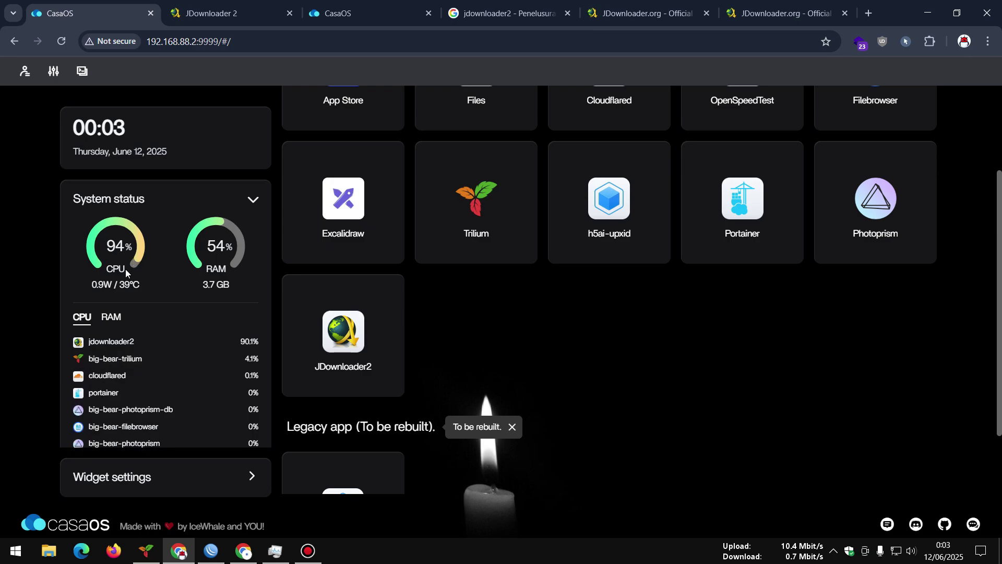
pyautogui.scroll(3, 399, 296)
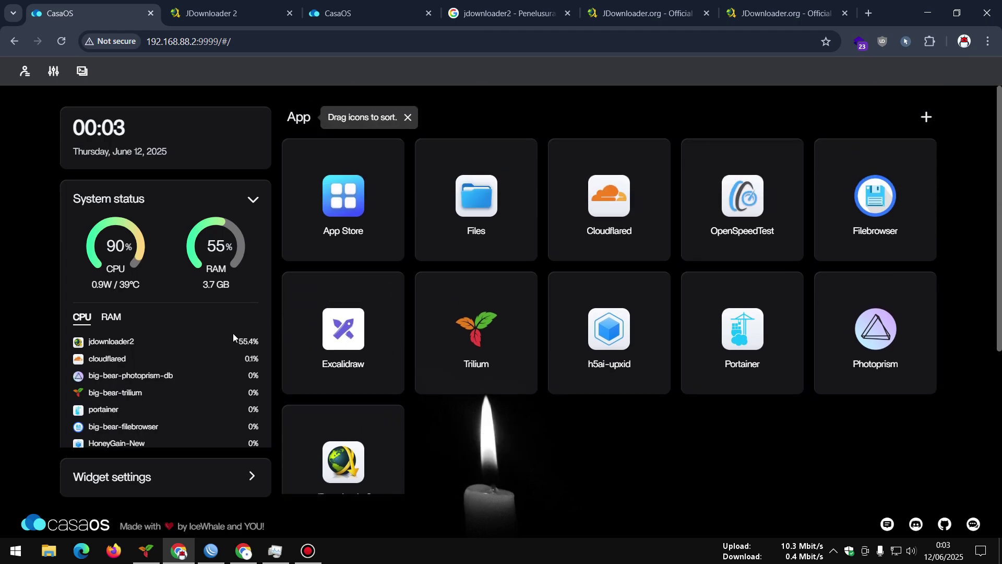
# - Return to the JDownloader 2 page, expand its control panel and set the scaling mode to Remote Resizing
pyautogui.click(235, 12)
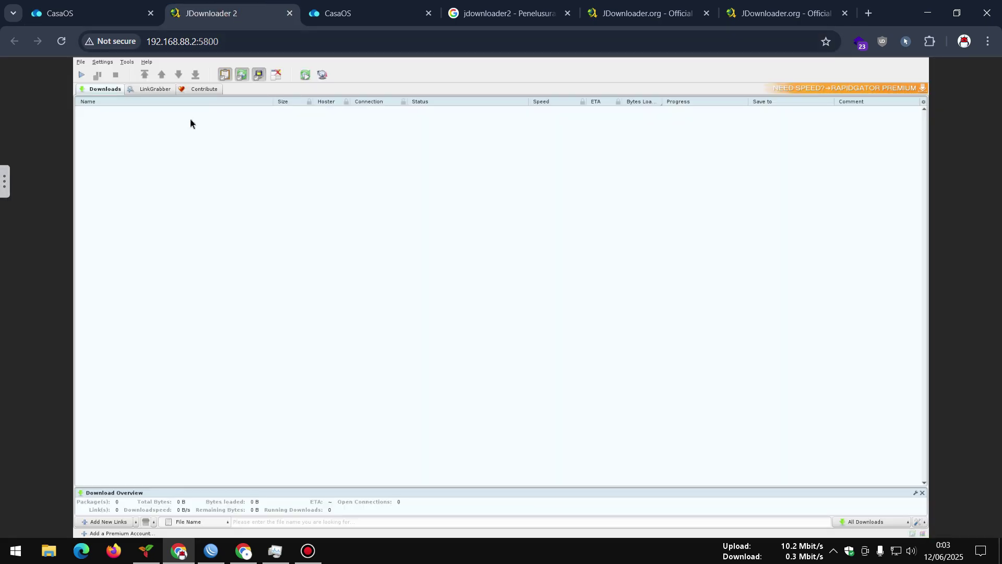
pyautogui.click(8, 182)
pyautogui.click(164, 320)
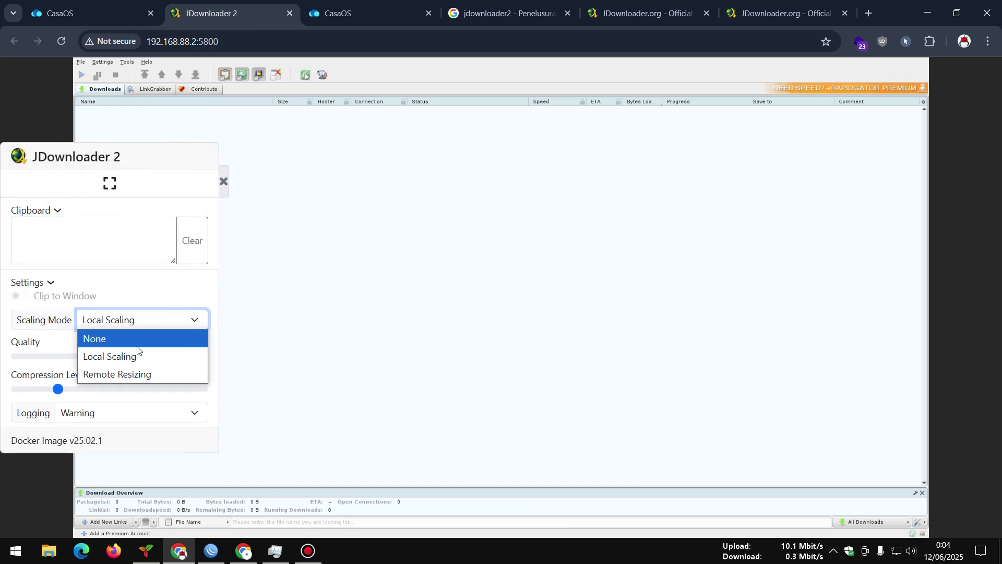
pyautogui.click(131, 371)
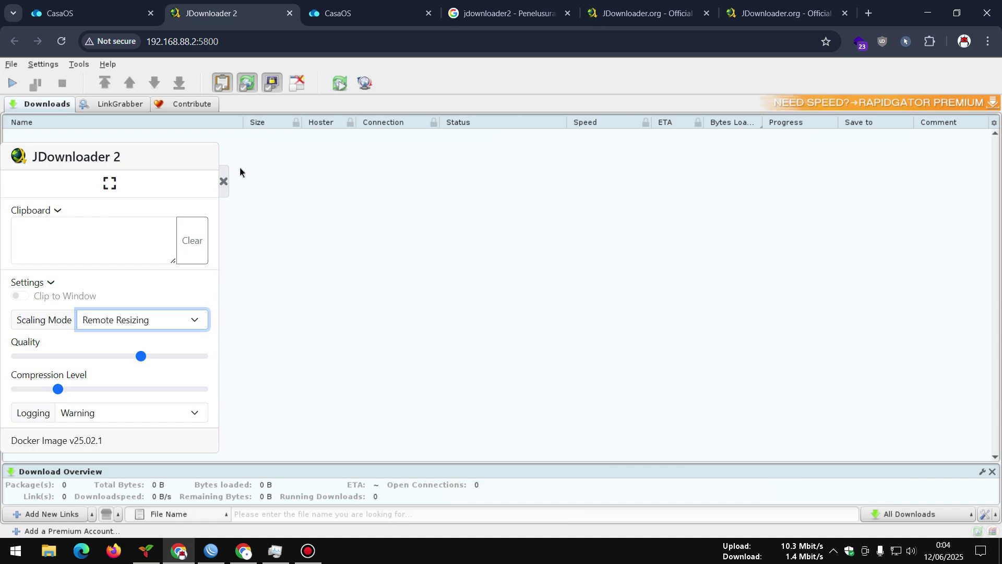
# - Switch the scaling mode to None, set it to Local Scaling, and collapse the control panel
pyautogui.click(161, 321)
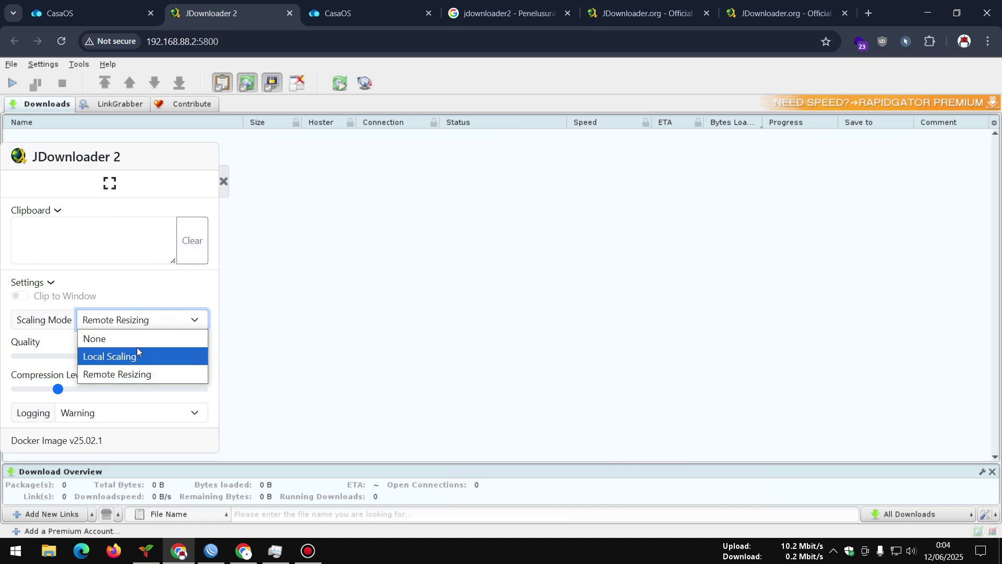
pyautogui.click(138, 336)
pyautogui.click(192, 323)
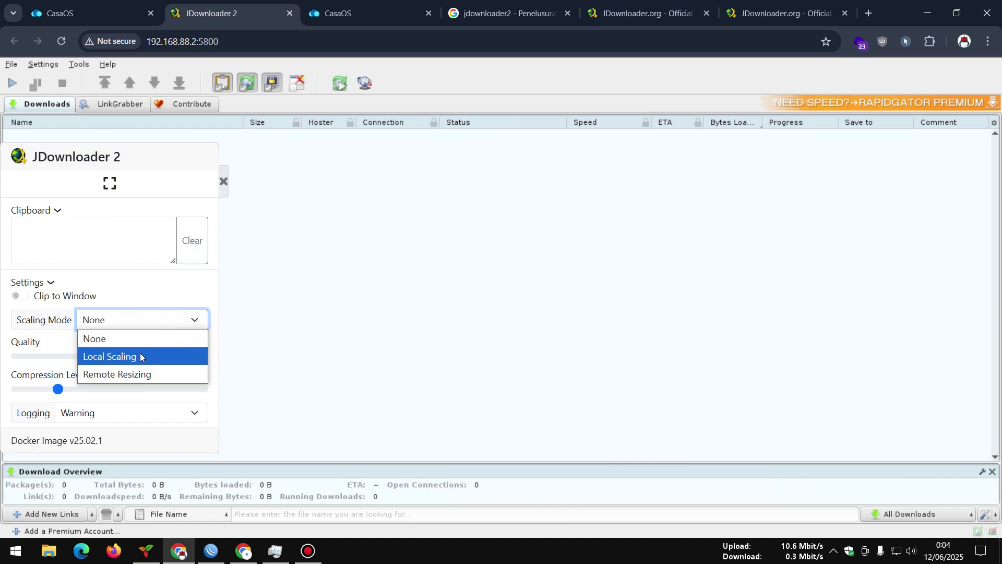
pyautogui.click(143, 355)
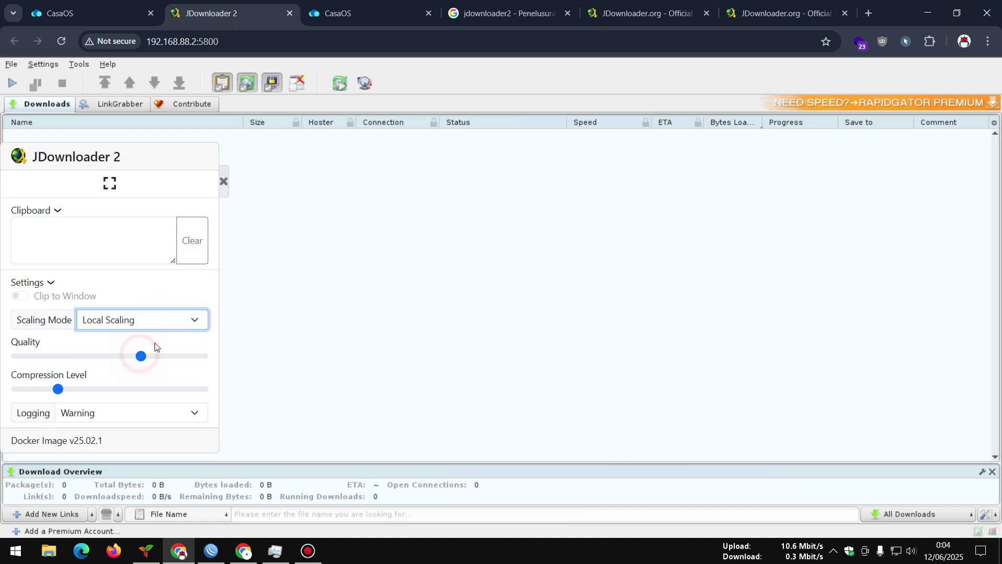
pyautogui.click(224, 183)
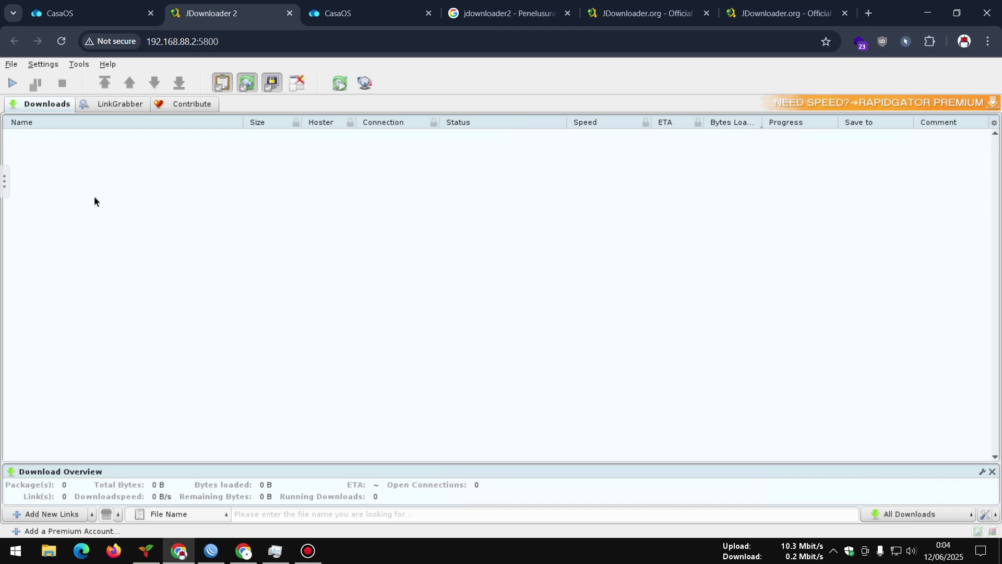
# - Open the Analyse and Add Links dialog from the download list, dismiss its hint, and activate the links field
pyautogui.rightClick(52, 150)
pyautogui.click(78, 164)
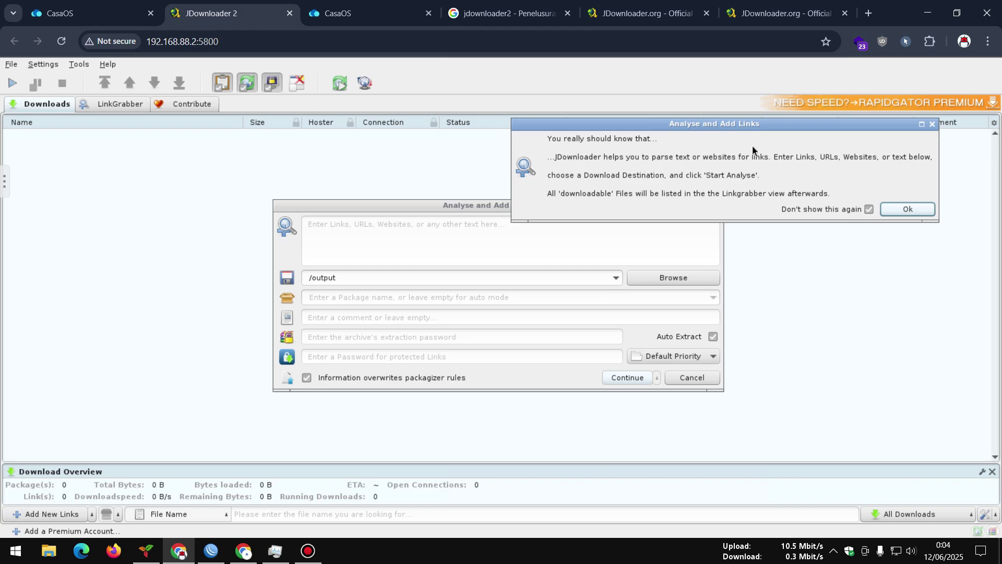
pyautogui.click(900, 213)
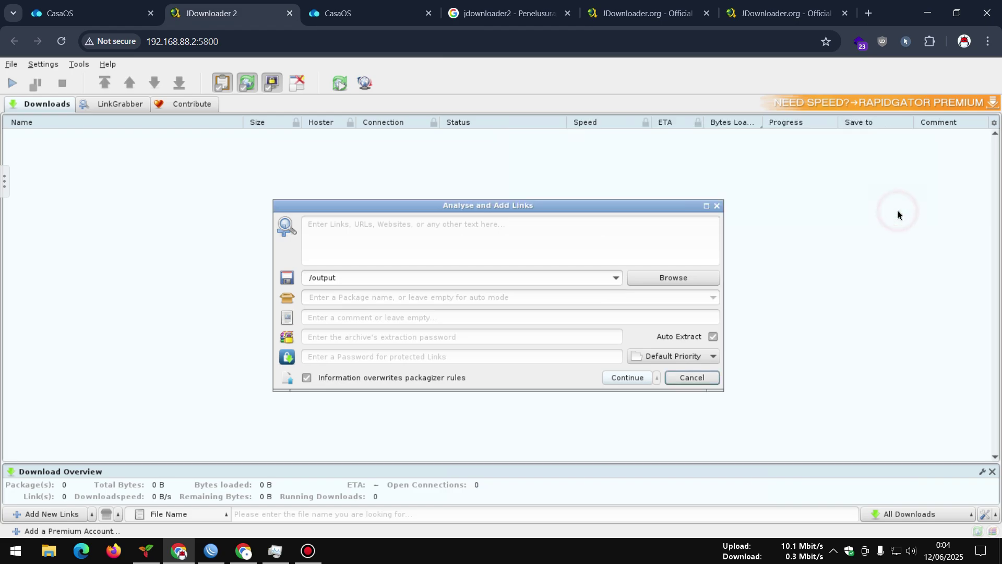
pyautogui.moveTo(482, 210); pyautogui.dragTo(501, 202)
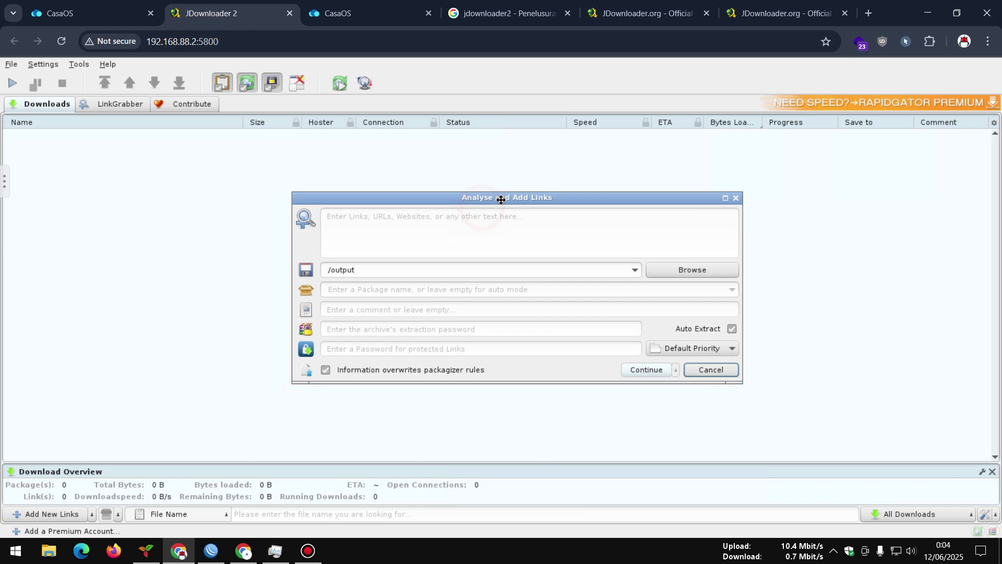
pyautogui.click(350, 219)
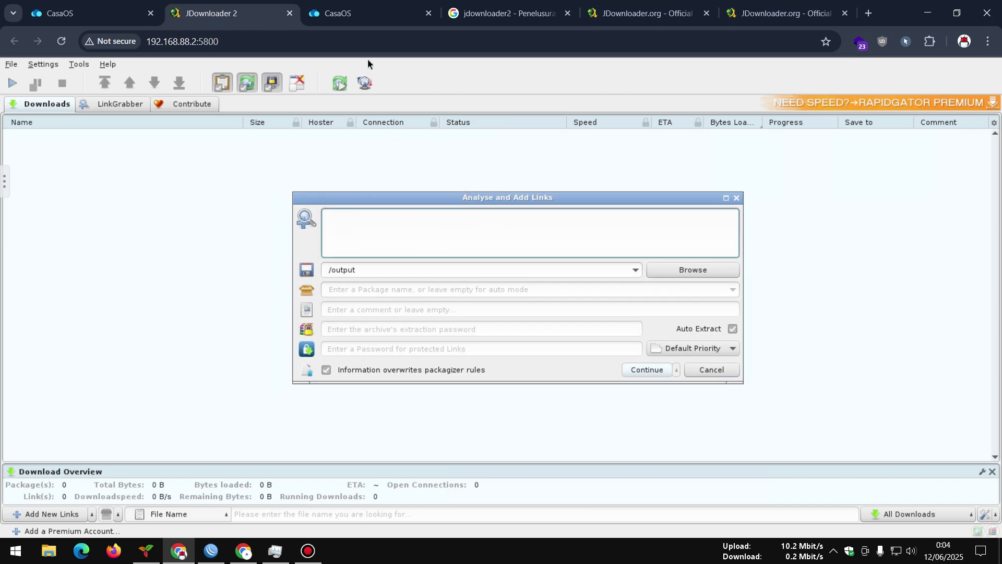
# - Search Google for "kambing ui iso" in a new tab and open Repo UGM's /iso/ index
pyautogui.click(869, 13)
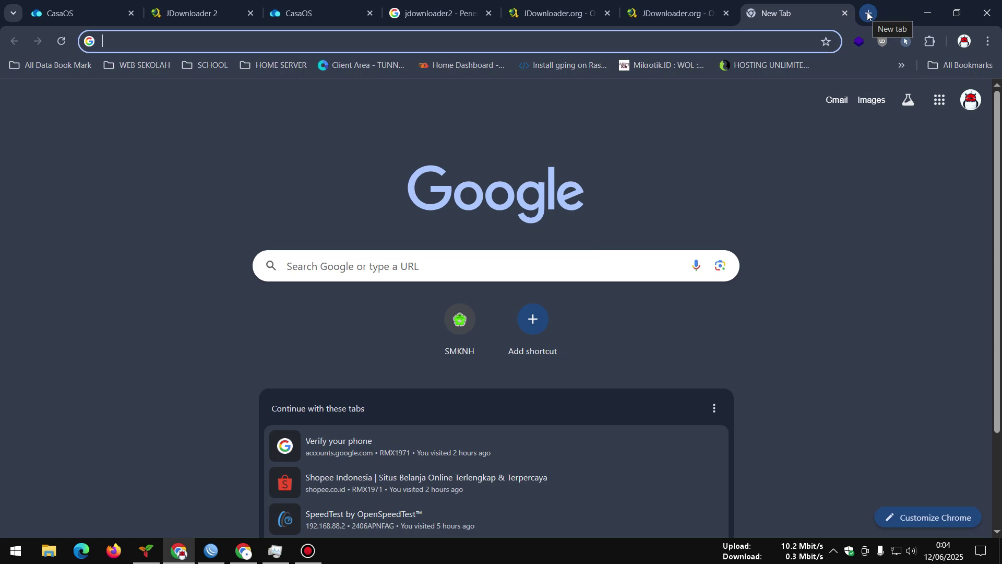
pyautogui.write('kamb')
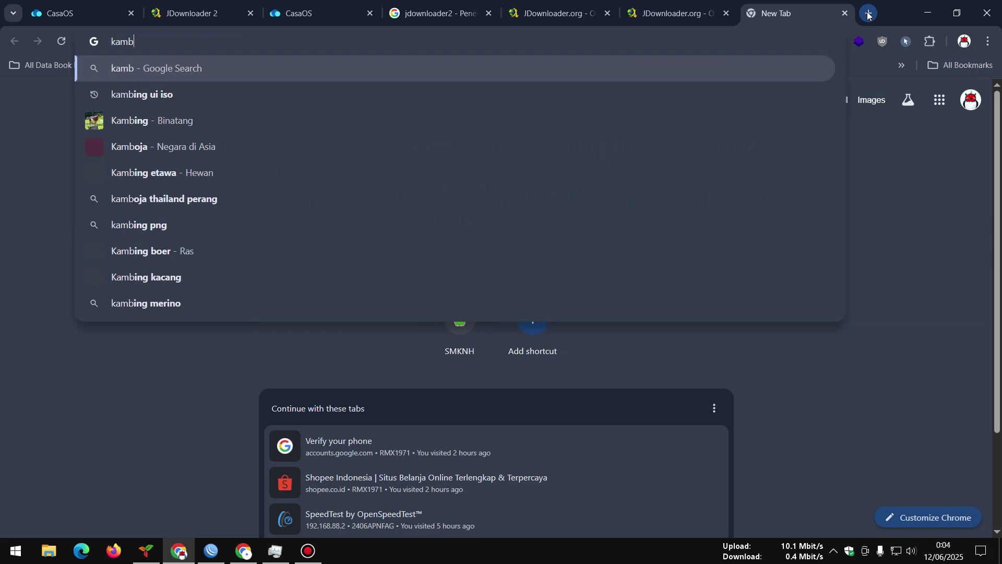
pyautogui.write('ingui')
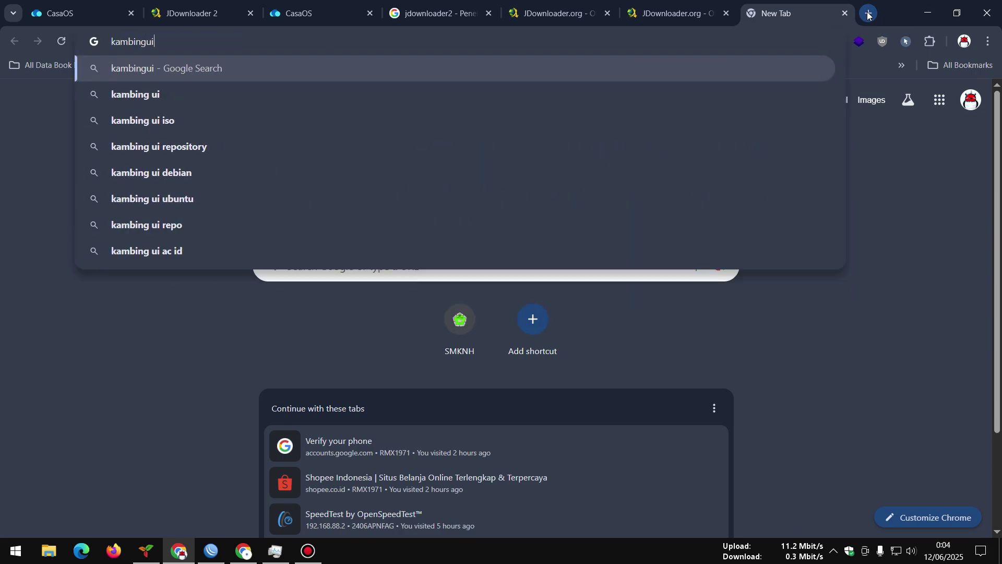
pyautogui.click(126, 121)
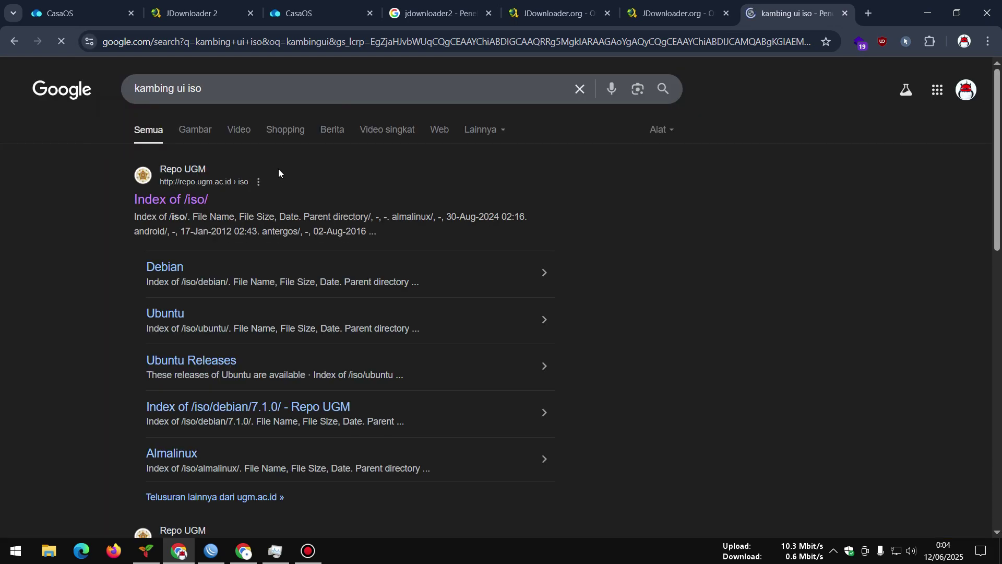
pyautogui.click(200, 193)
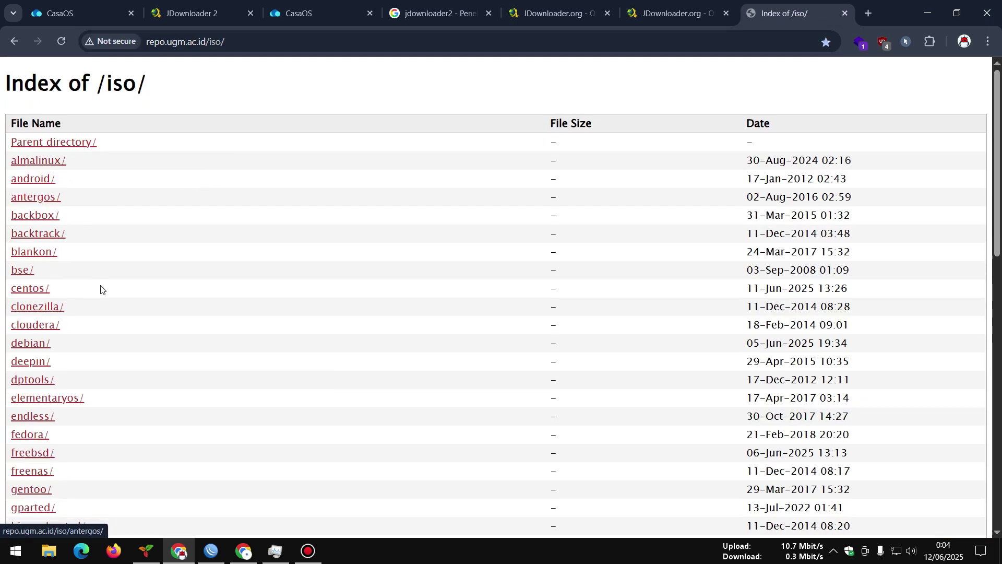
# - Look through the distributions in the /iso/ index and open the centos directory
pyautogui.scroll(-6, 101, 289)
pyautogui.scroll(-7, 103, 289)
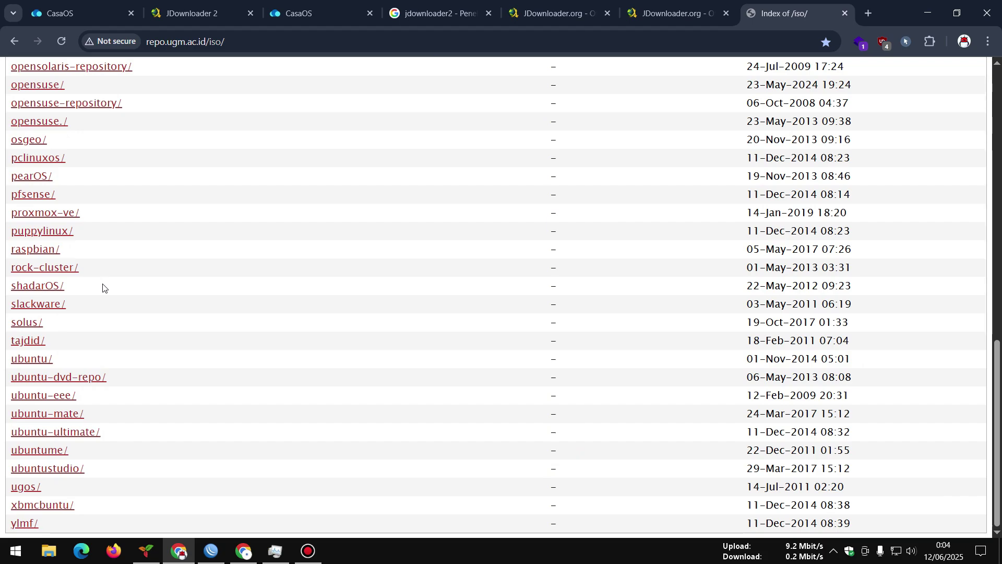
pyautogui.scroll(9, 102, 287)
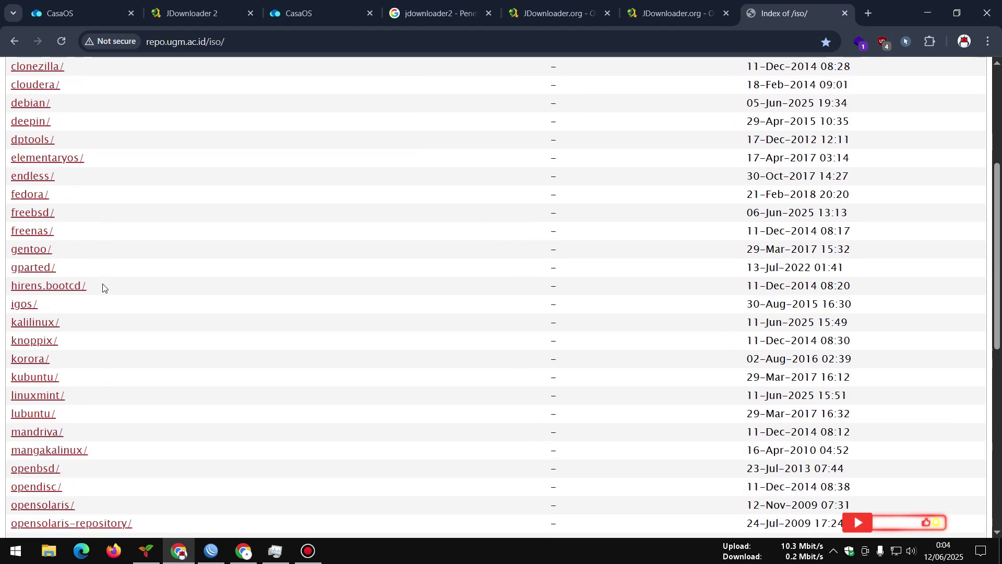
pyautogui.scroll(5, 103, 288)
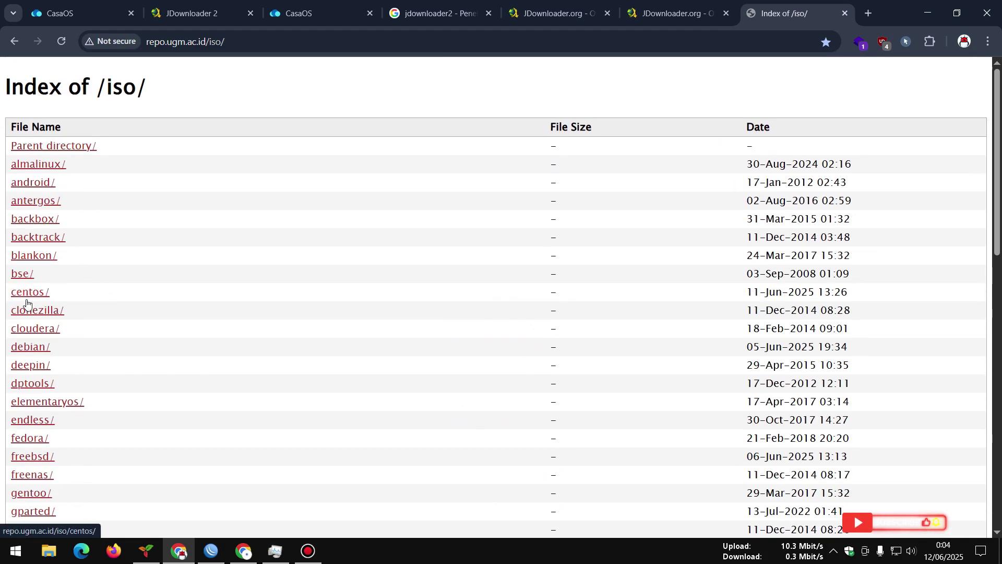
pyautogui.click(26, 295)
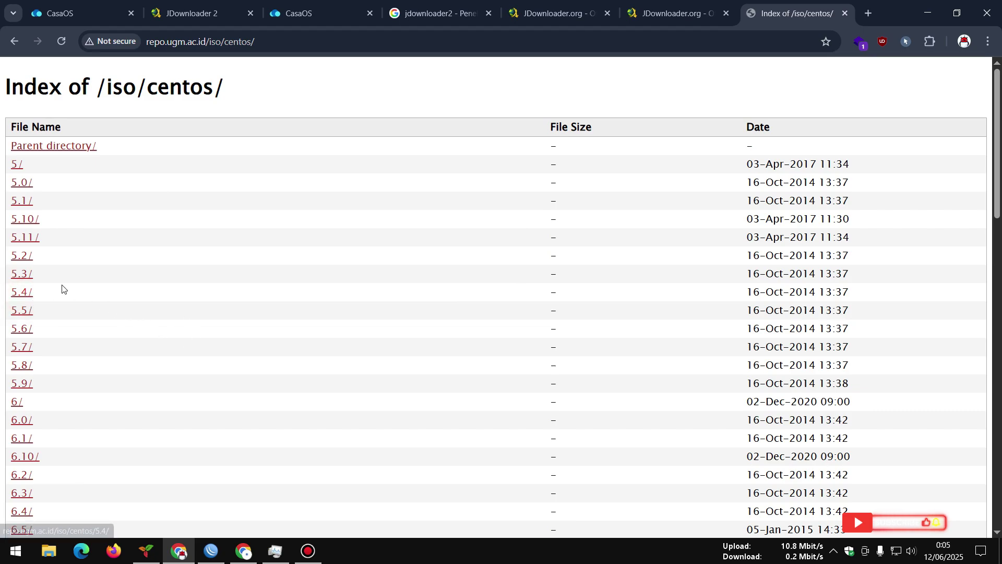
# - Check the centos 5.0 and 5.3 directories and the 5.3 readme for a downloadable ISO
pyautogui.click(22, 183)
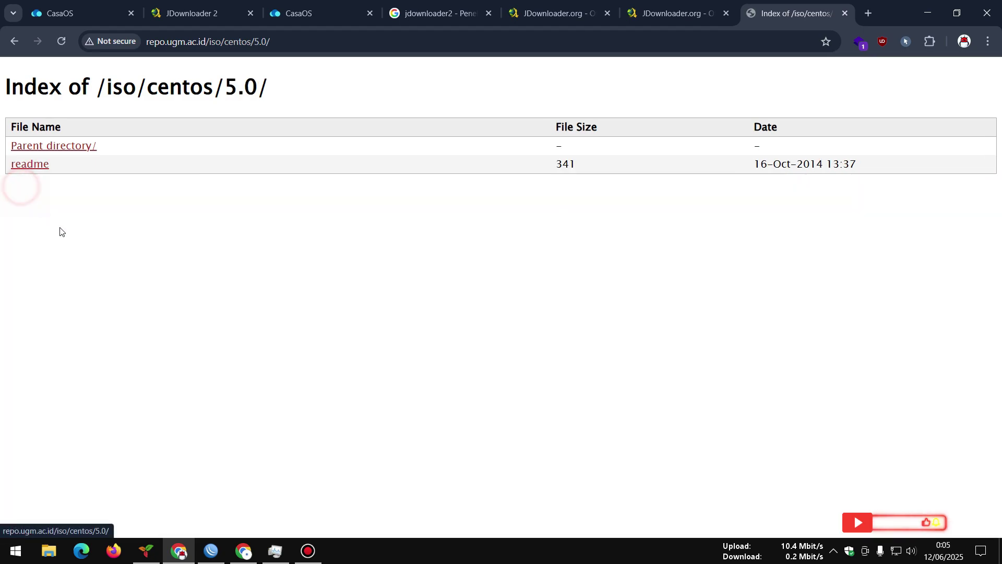
pyautogui.click(46, 151)
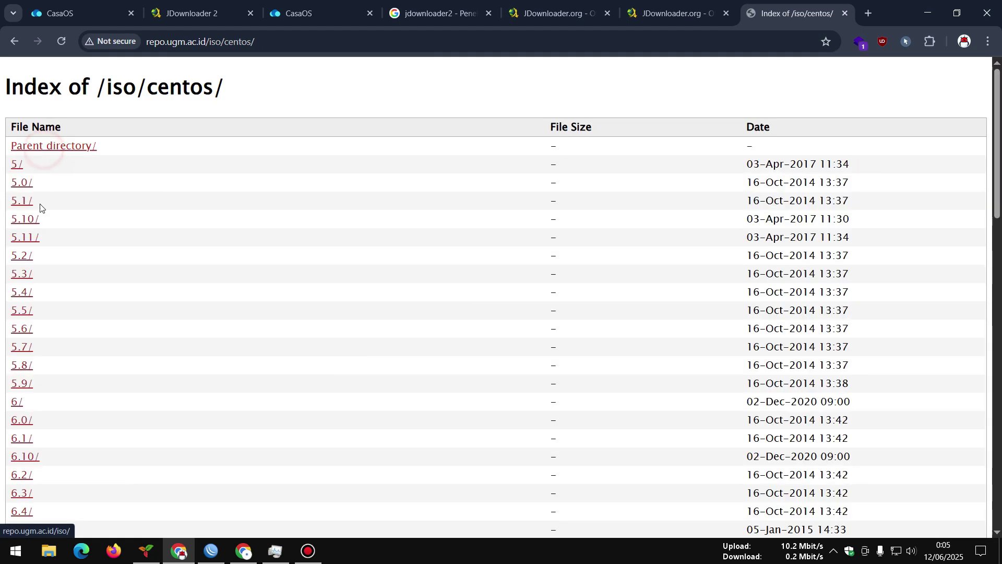
pyautogui.click(22, 275)
pyautogui.click(36, 164)
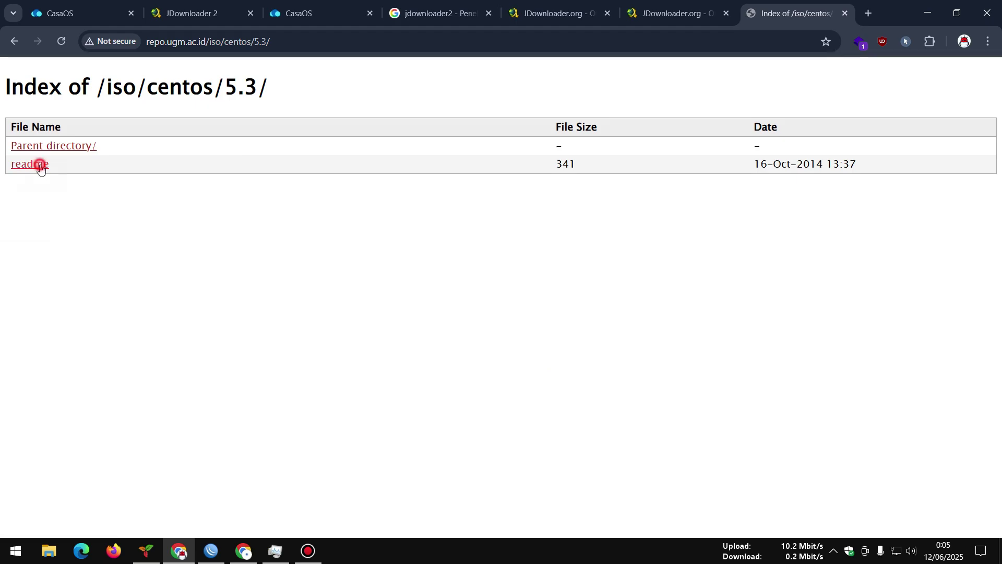
pyautogui.click(15, 41)
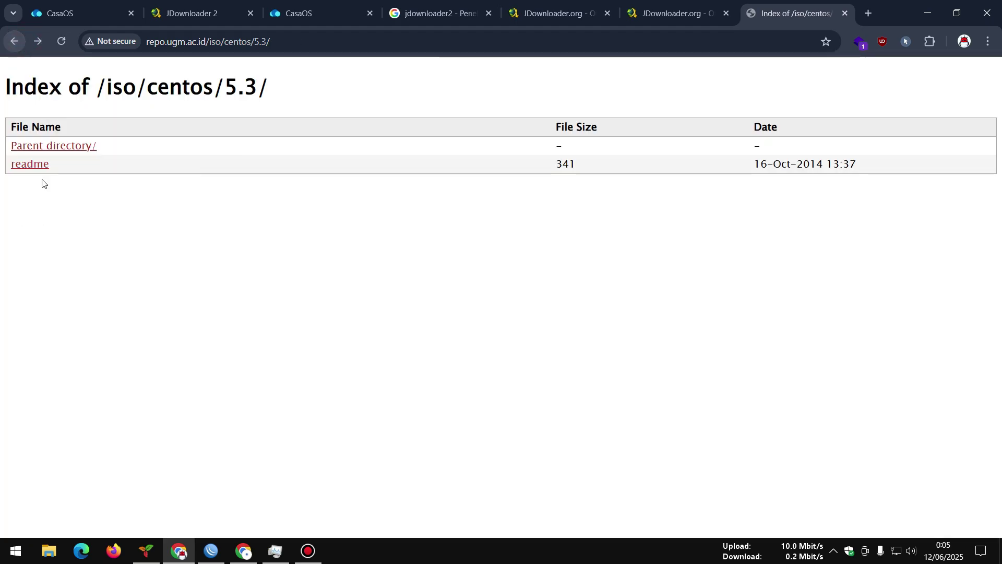
# - Go back up to the centos directory and look through the rest of its versions and files
pyautogui.click(34, 147)
pyautogui.scroll(-15, 94, 373)
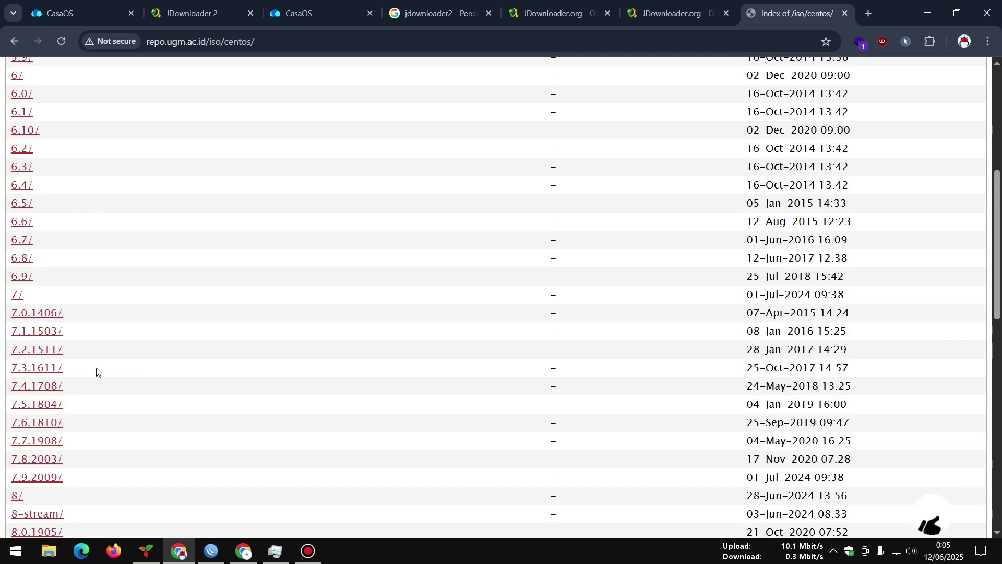
pyautogui.scroll(-3, 97, 372)
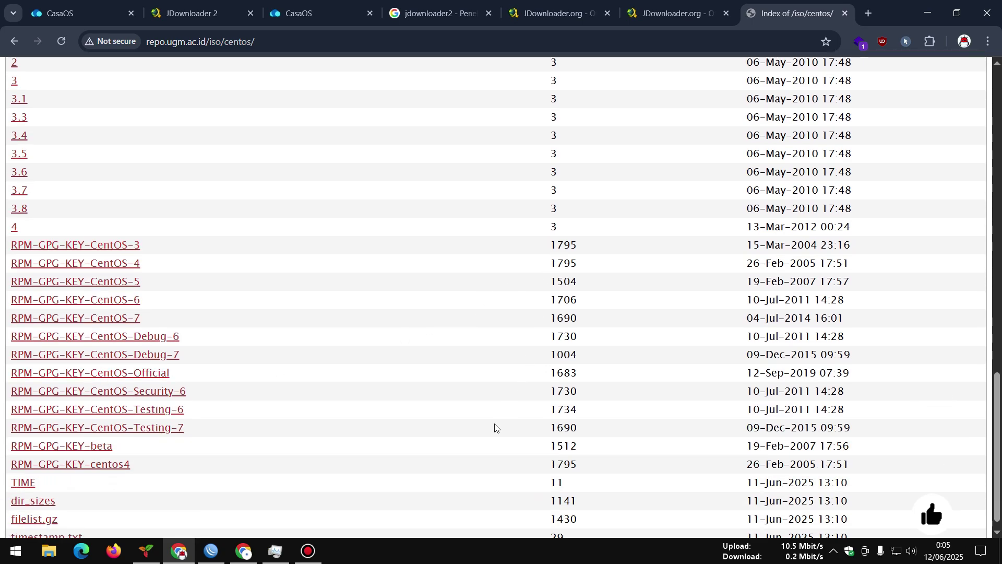
pyautogui.scroll(-1, 495, 428)
pyautogui.scroll(7, 60, 174)
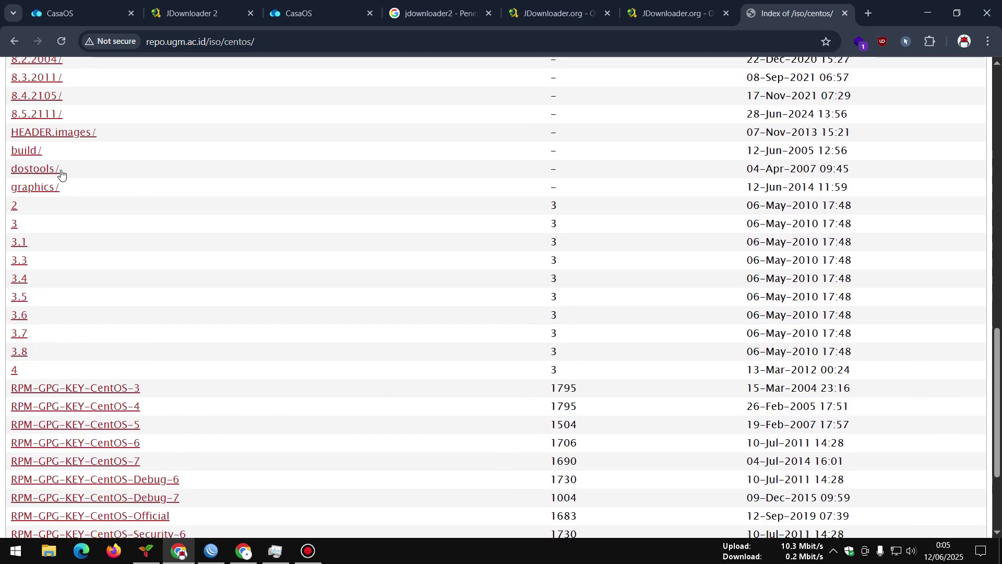
# - Leave the centos directories and return to Repo UGM's /iso/ index
pyautogui.click(14, 41)
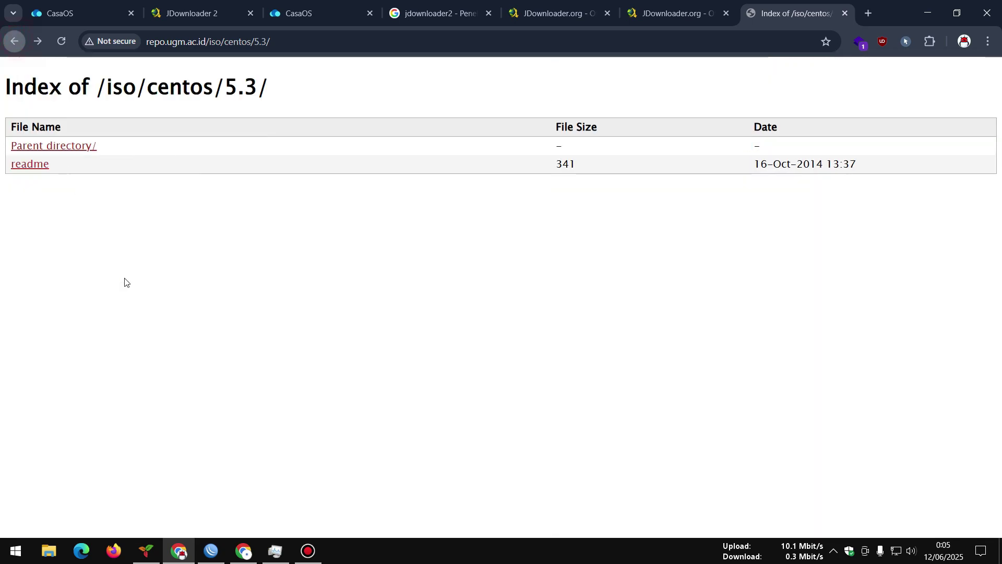
pyautogui.click(42, 145)
pyautogui.click(41, 145)
pyautogui.click(41, 145)
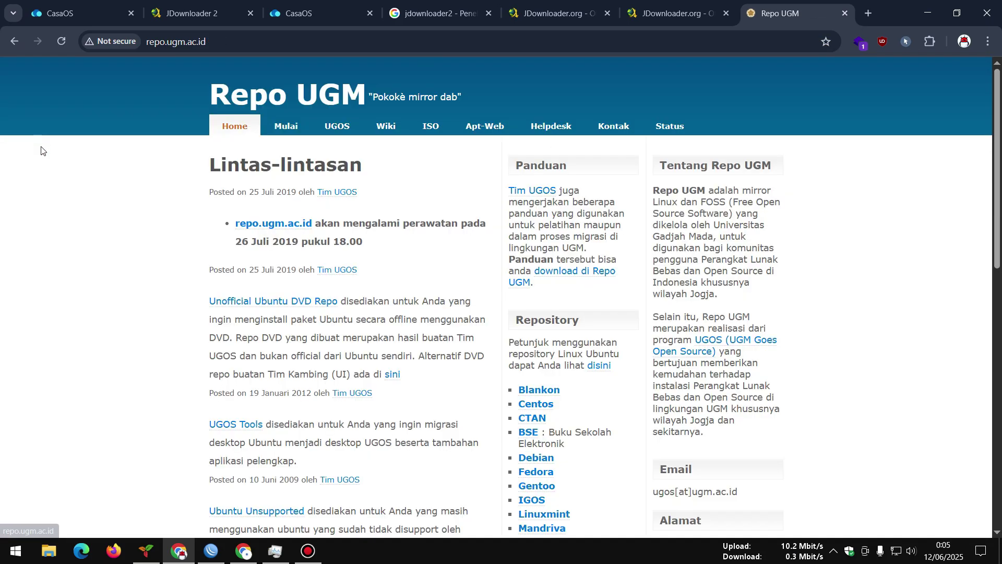
pyautogui.click(13, 41)
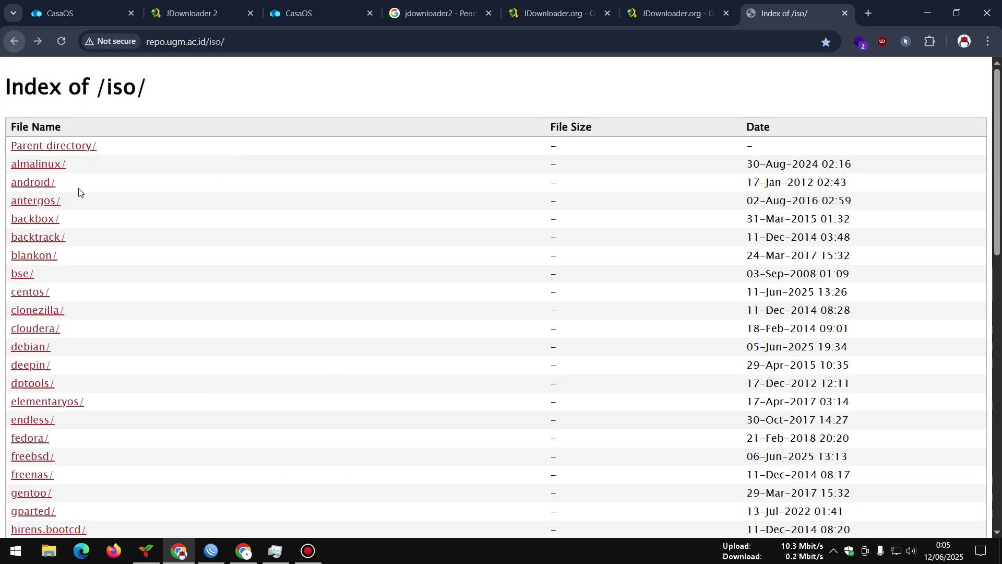
# - Look through the almalinux directory and open its 8/live/x86_64 folder to check for a downloadable ISO
pyautogui.click(36, 167)
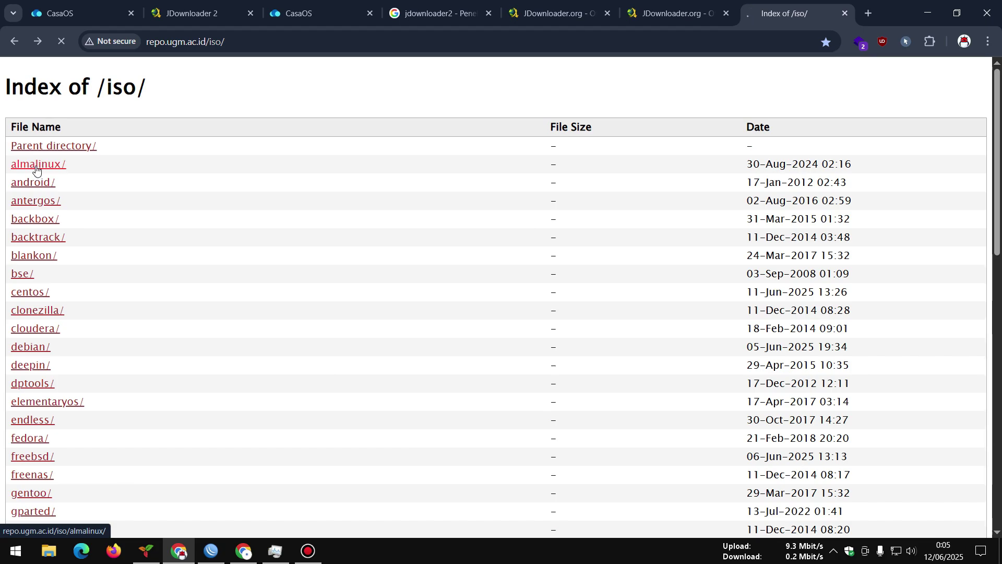
pyautogui.scroll(-3, 92, 395)
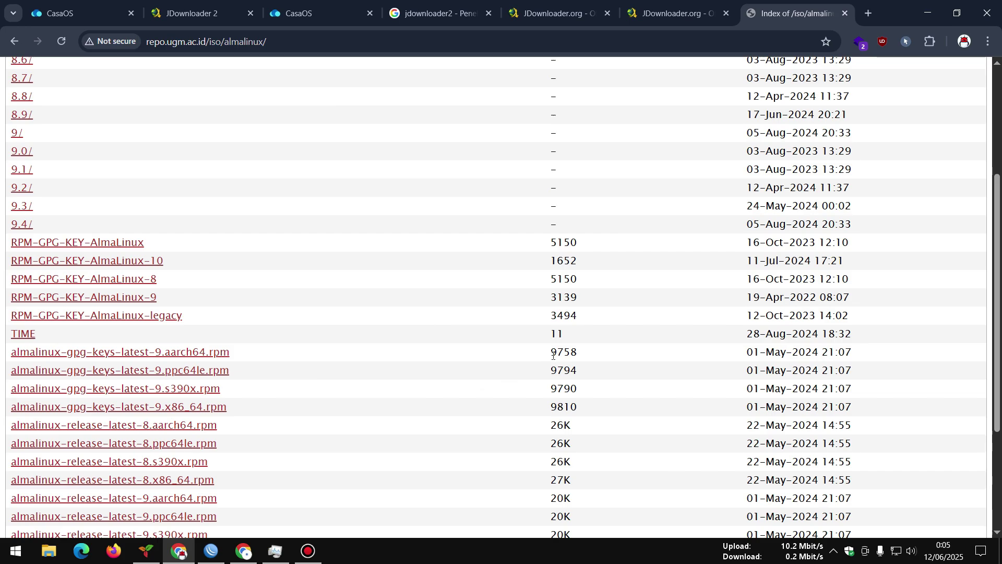
pyautogui.scroll(-2, 455, 393)
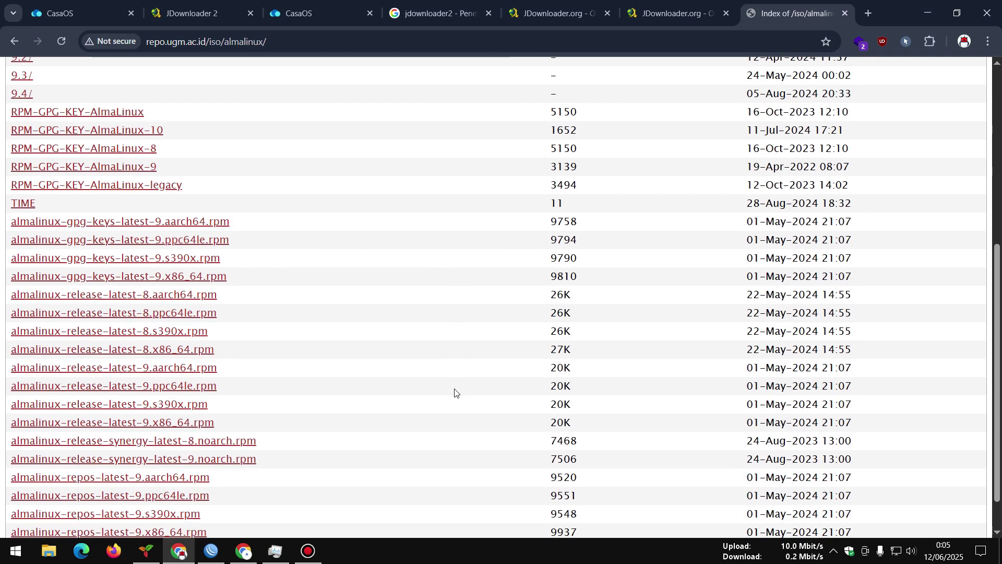
pyautogui.scroll(4, 456, 393)
pyautogui.scroll(2, 63, 291)
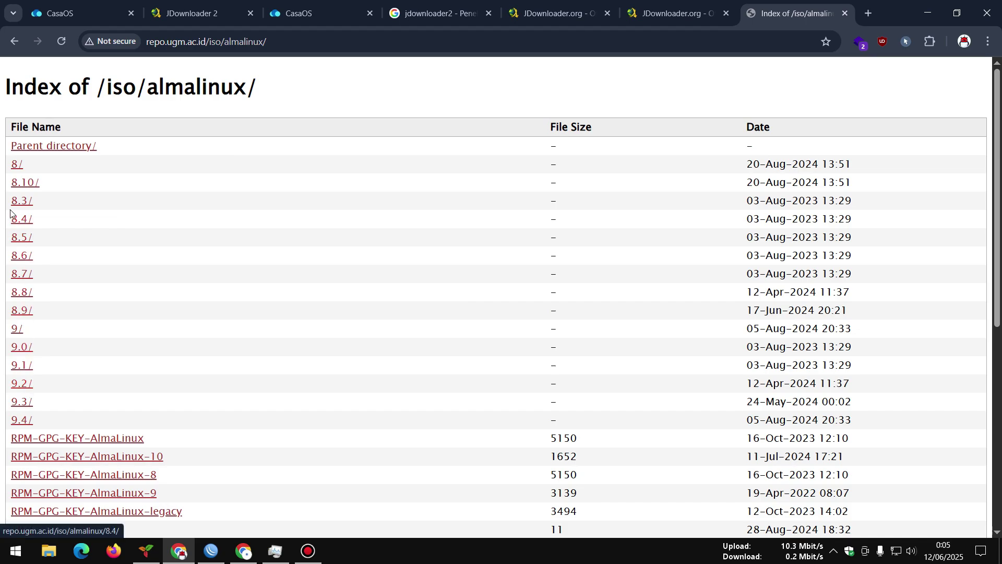
pyautogui.click(15, 165)
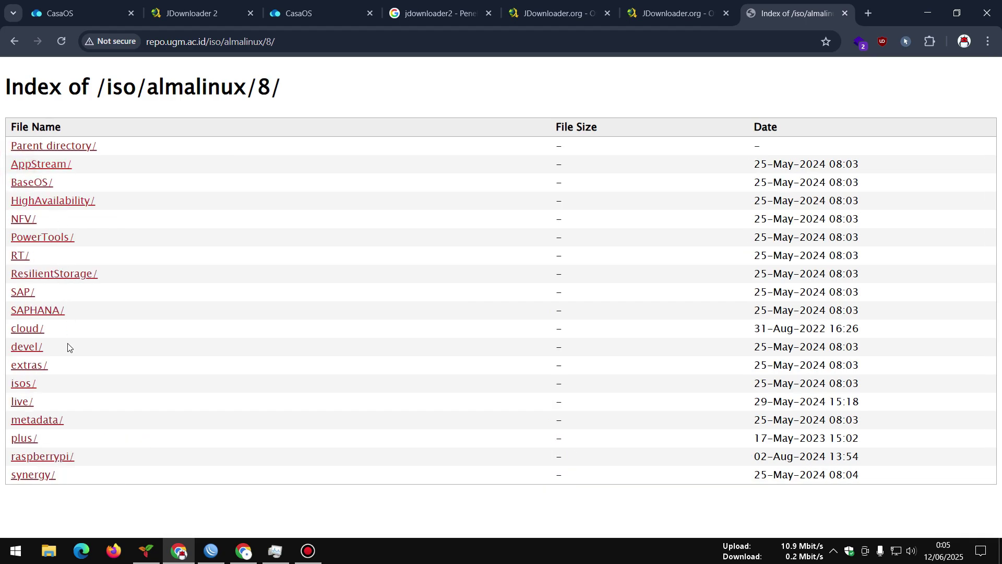
pyautogui.click(26, 402)
pyautogui.click(33, 165)
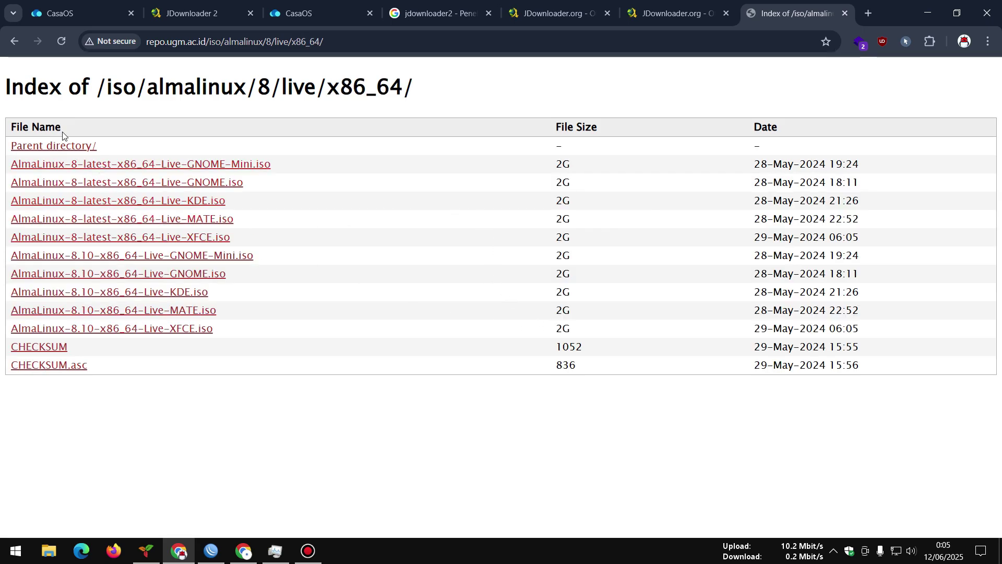
# - Leave the almalinux directories and go back up to the /iso/ index
pyautogui.click(69, 148)
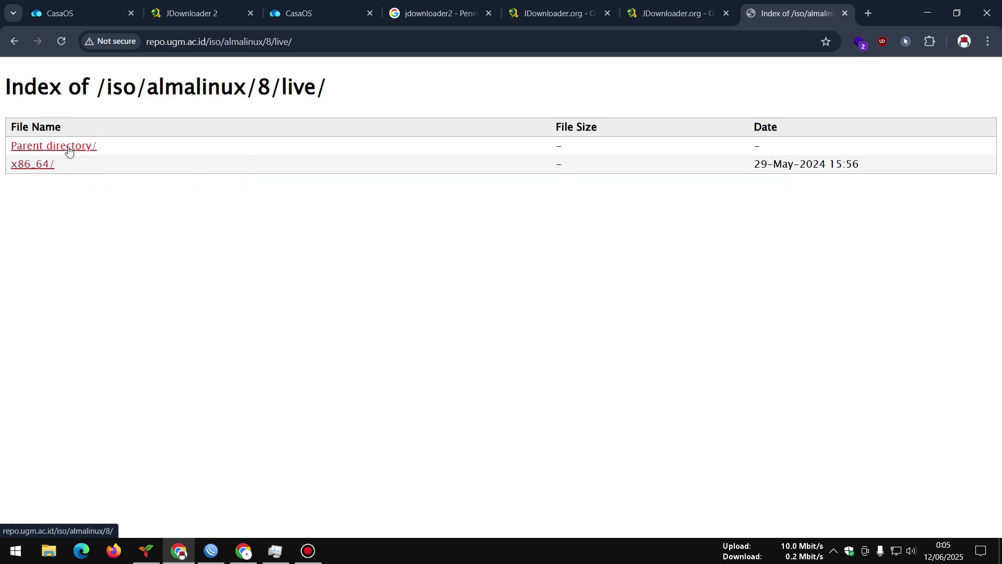
pyautogui.click(69, 148)
pyautogui.click(68, 149)
pyautogui.click(68, 149)
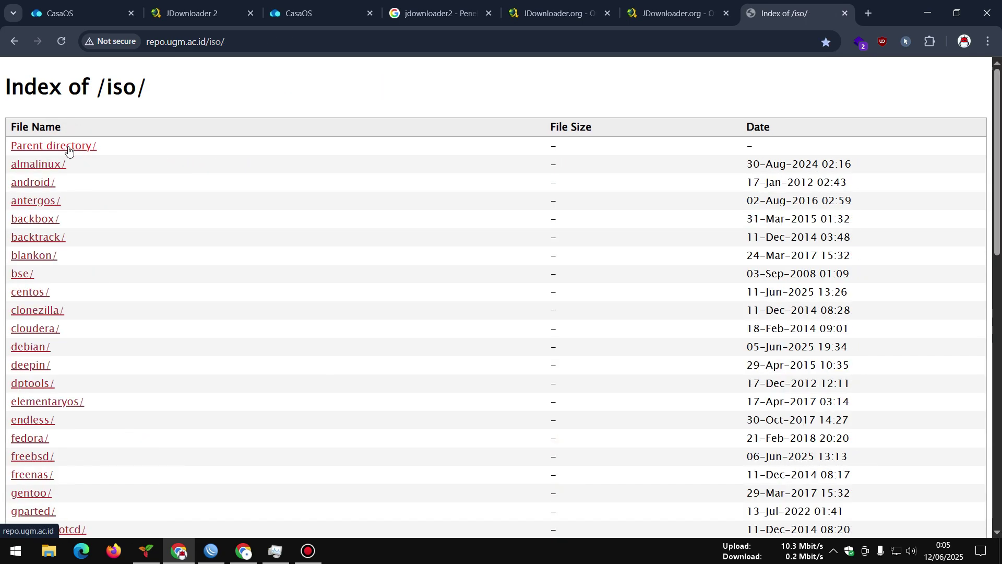
pyautogui.click(68, 146)
pyautogui.click(43, 42)
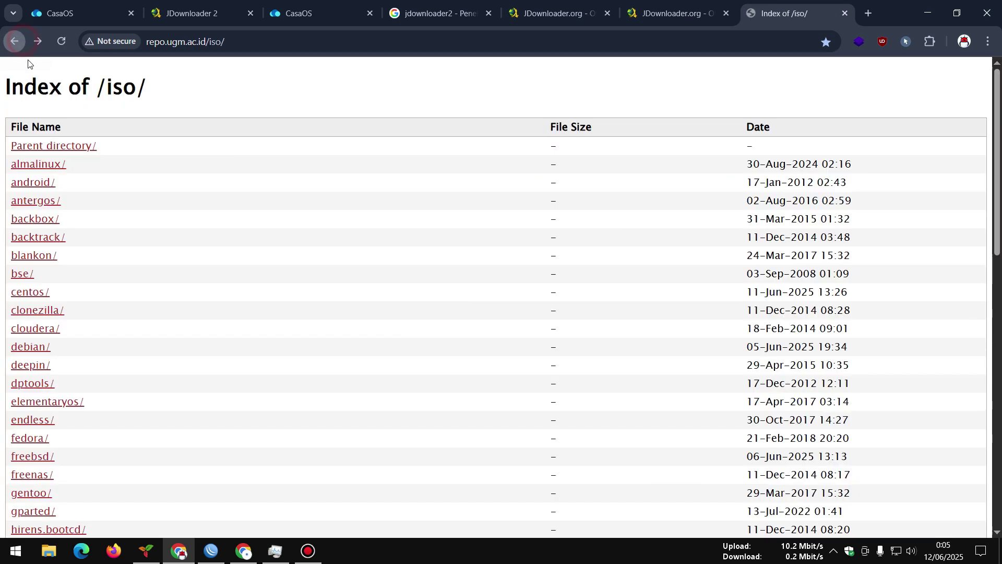
# - Look through the rest of the /iso/ index and open the raspbian directory
pyautogui.scroll(-3, 83, 266)
pyautogui.scroll(-1, 84, 268)
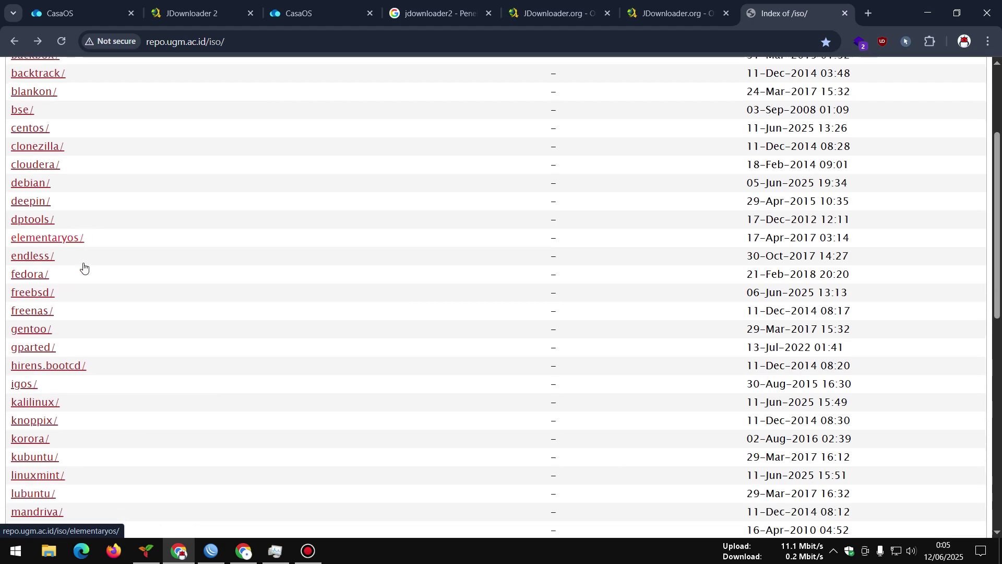
pyautogui.scroll(-2, 84, 267)
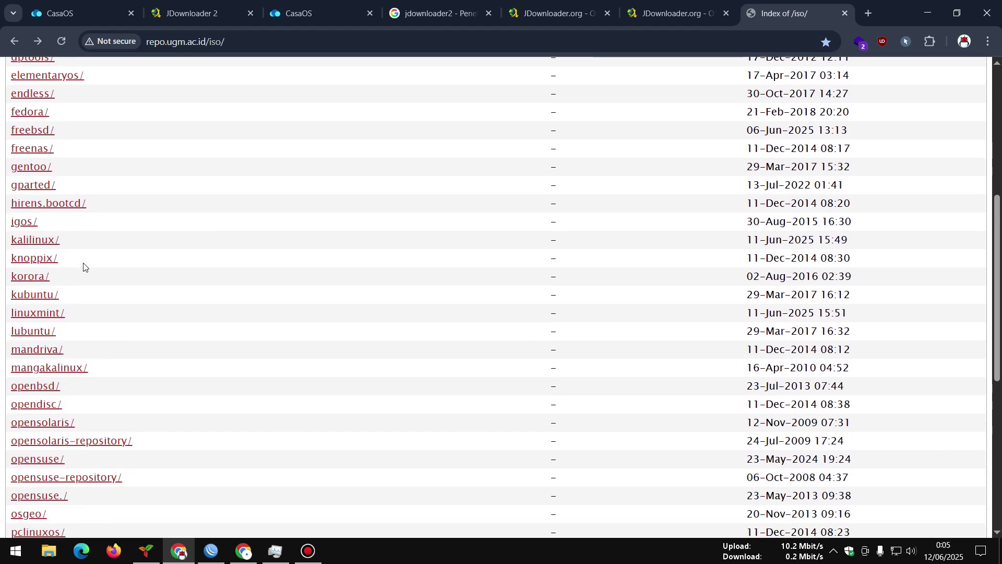
pyautogui.scroll(-5, 84, 267)
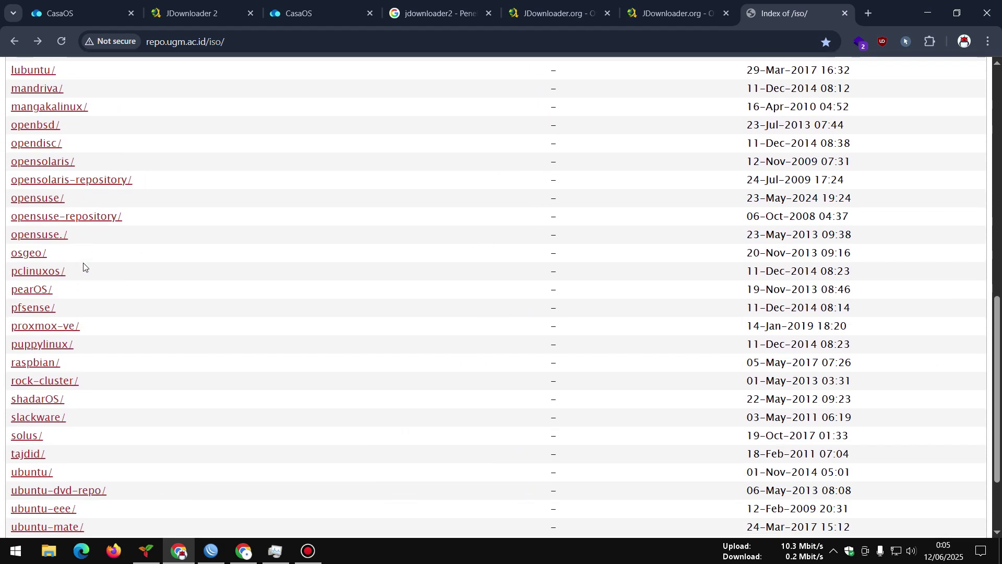
pyautogui.scroll(-2, 83, 267)
pyautogui.scroll(1, 83, 267)
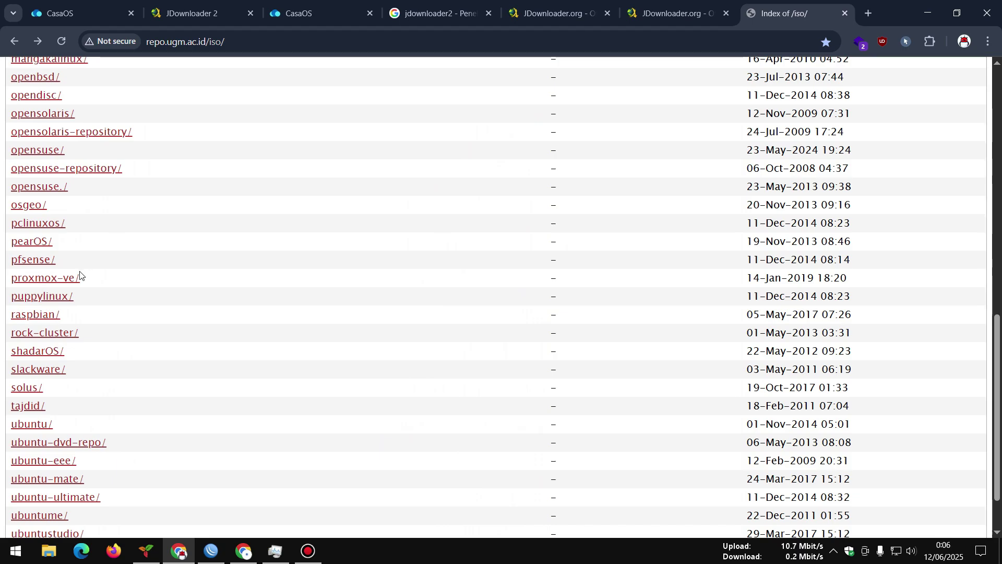
pyautogui.click(43, 319)
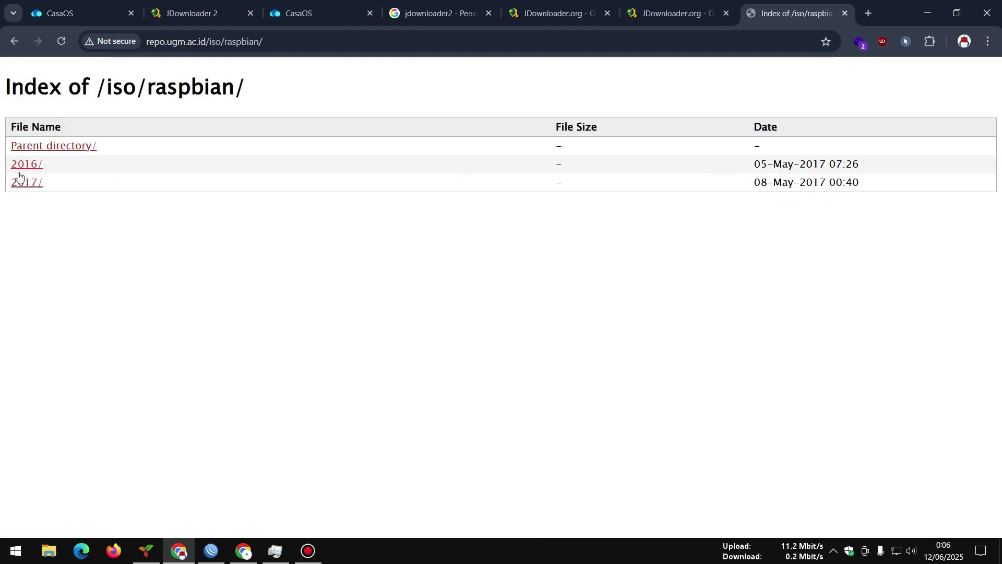
# - Open raspbian's 2016 directory and copy the link address of 2016-05-27-raspbian-jessie-lite.zip
pyautogui.click(19, 165)
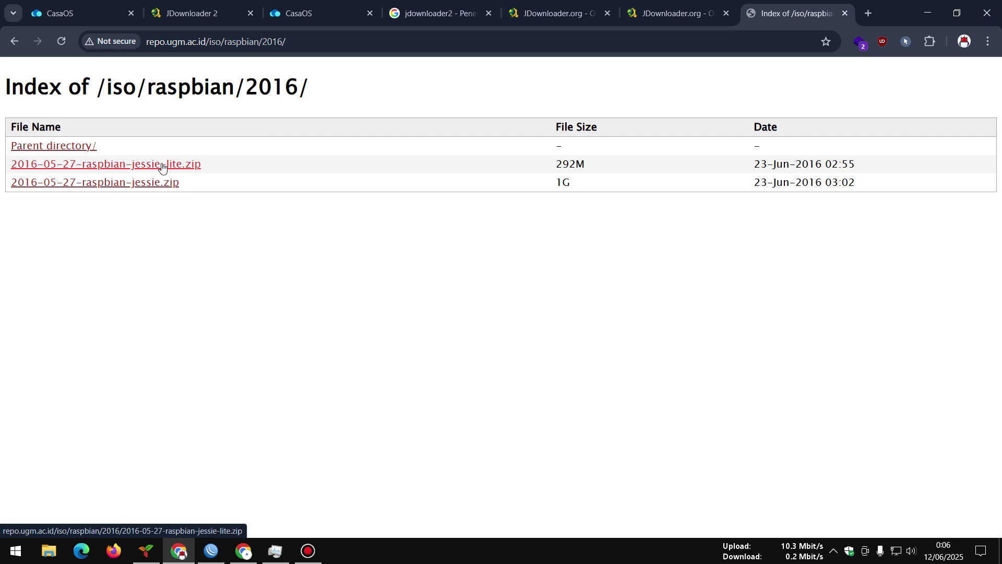
pyautogui.rightClick(162, 166)
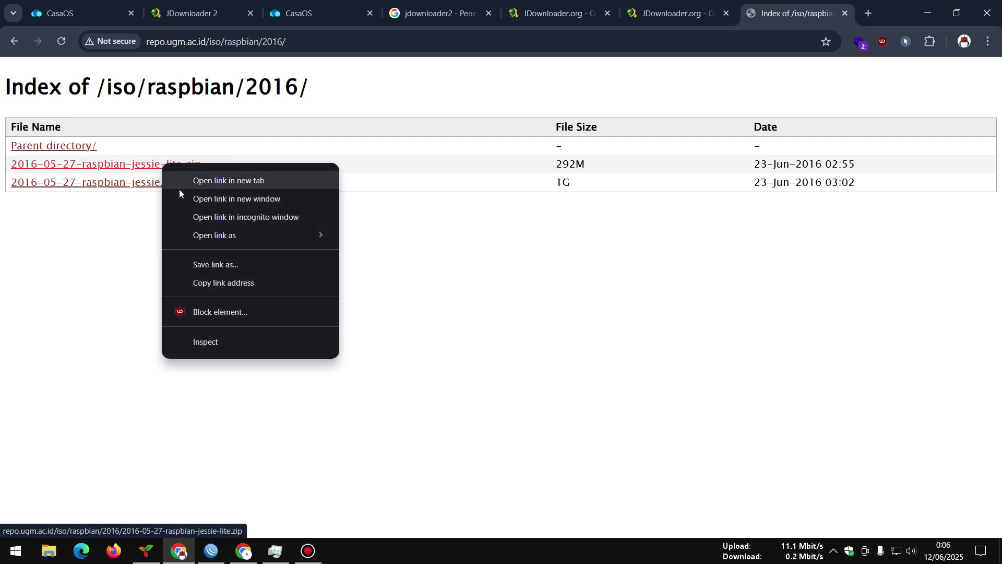
pyautogui.click(198, 283)
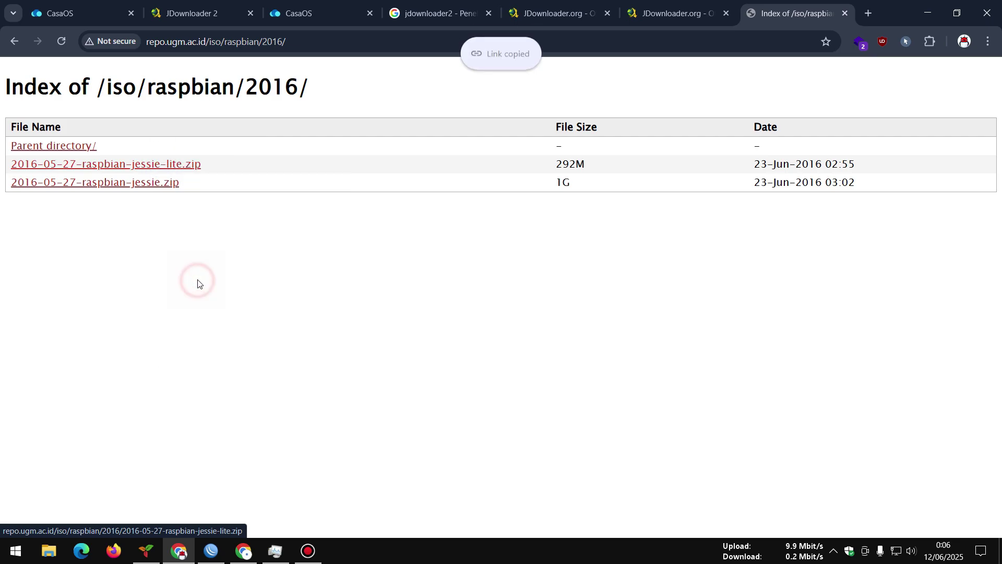
# - Switch to JDownloader 2 and try to paste the copied link directly into the Analyse and Add Links dialog
pyautogui.click(198, 15)
pyautogui.rightClick(345, 224)
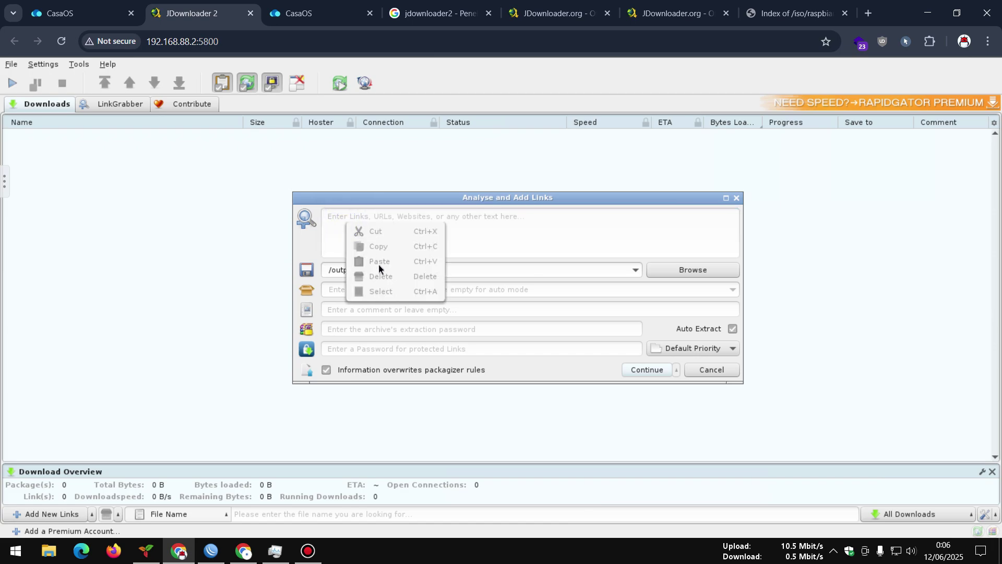
pyautogui.click(468, 217)
pyautogui.rightClick(465, 217)
pyautogui.click(416, 217)
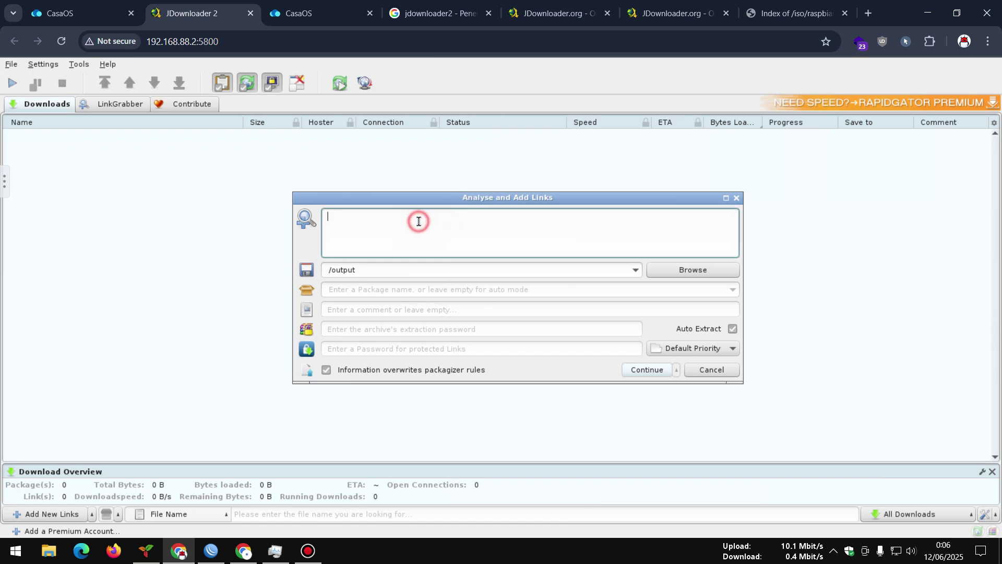
# - Transfer the raspbian-jessie-lite.zip link through the web interface's clipboard and paste it into the links field of Analyse and Add Links
pyautogui.click(5, 181)
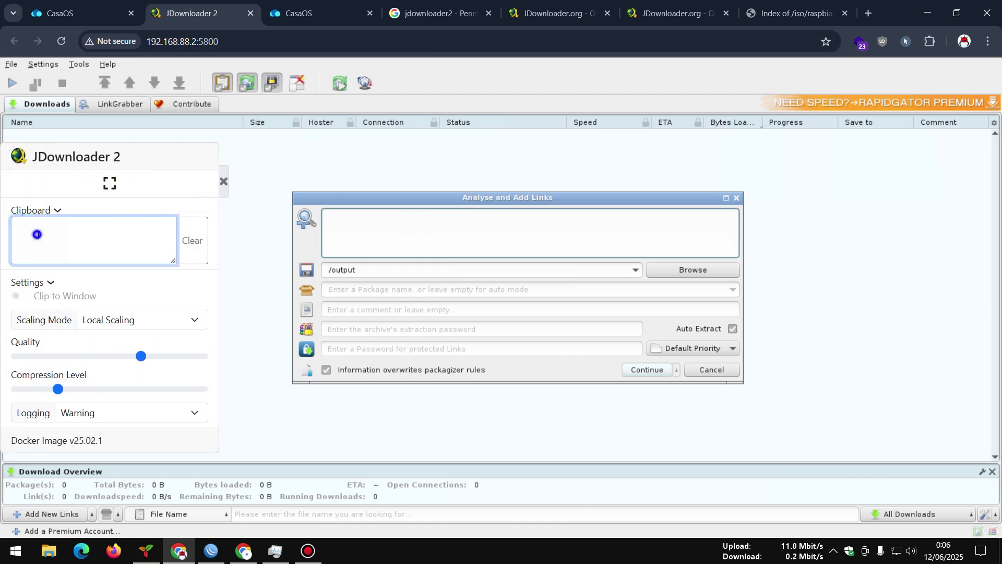
pyautogui.rightClick(37, 234)
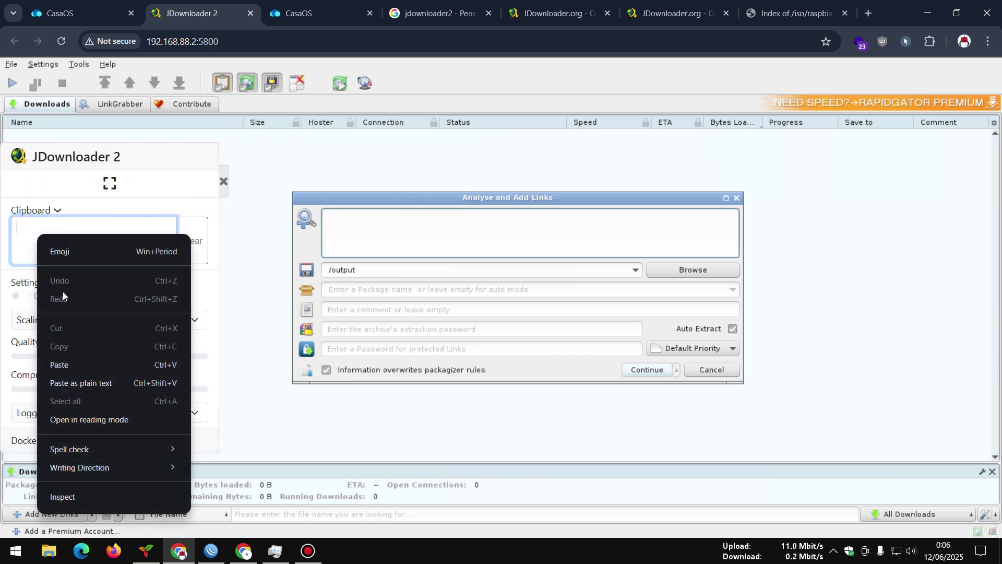
pyautogui.click(62, 365)
pyautogui.click(323, 230)
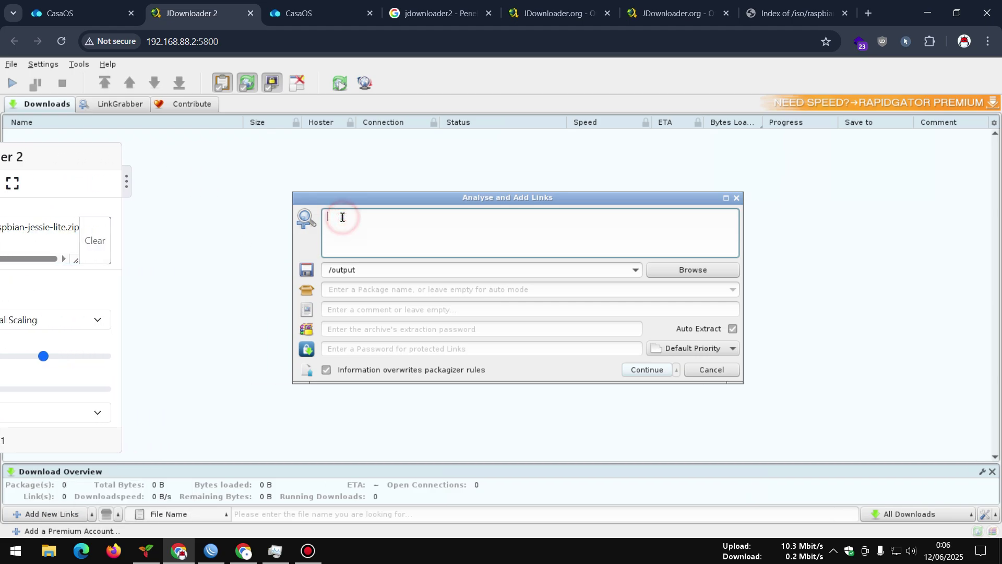
pyautogui.rightClick(347, 219)
pyautogui.click(374, 257)
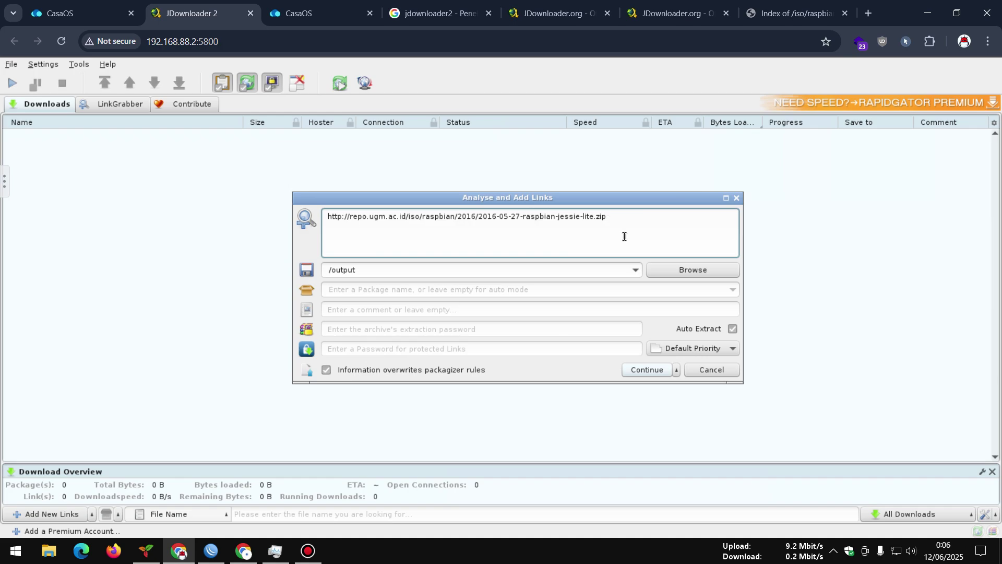
# - Check the available download folders, and in CasaOS inspect the host path mapped to /output in the jdownloader2 settings
pyautogui.click(635, 273)
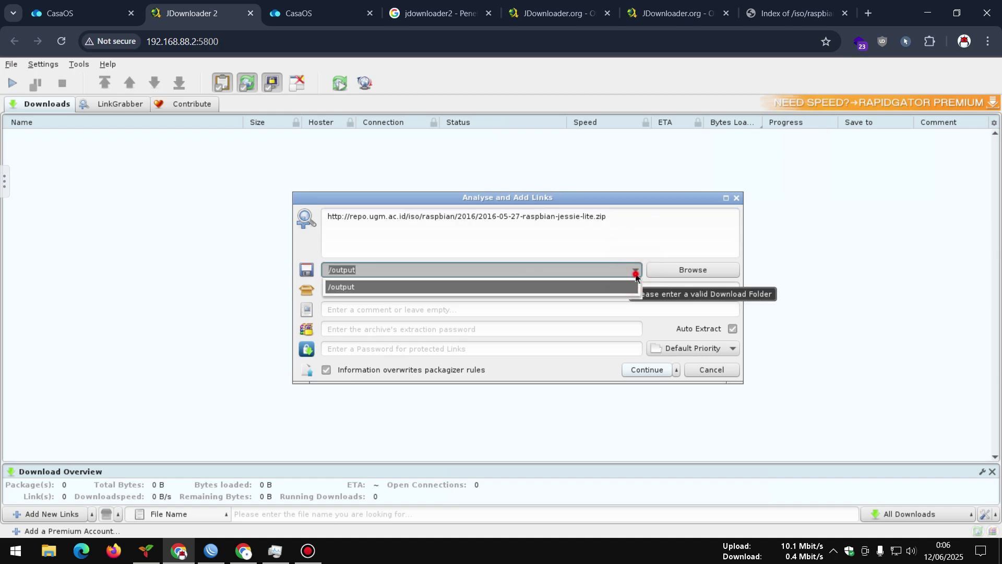
pyautogui.click(352, 271)
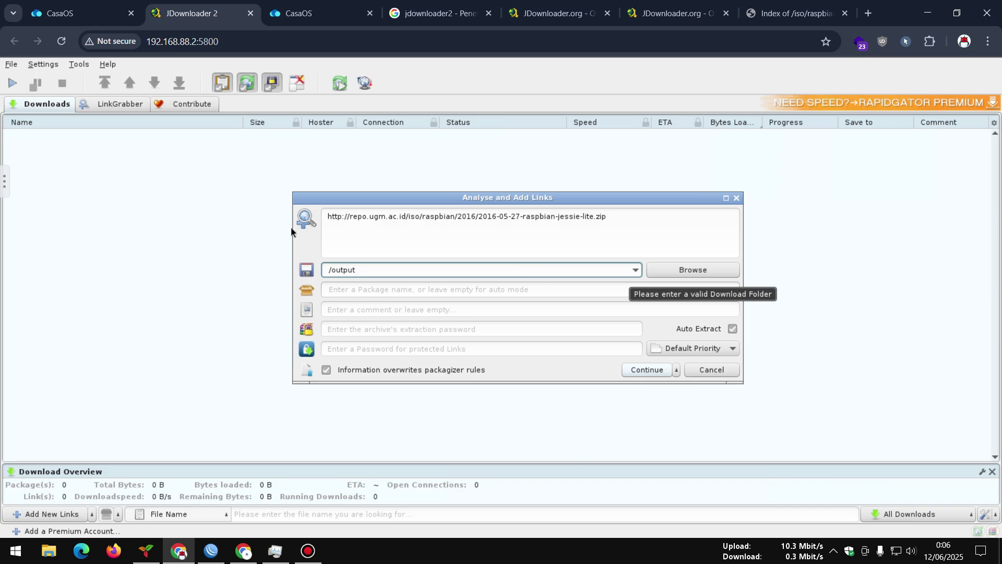
pyautogui.hotkey('ctrl', '1')
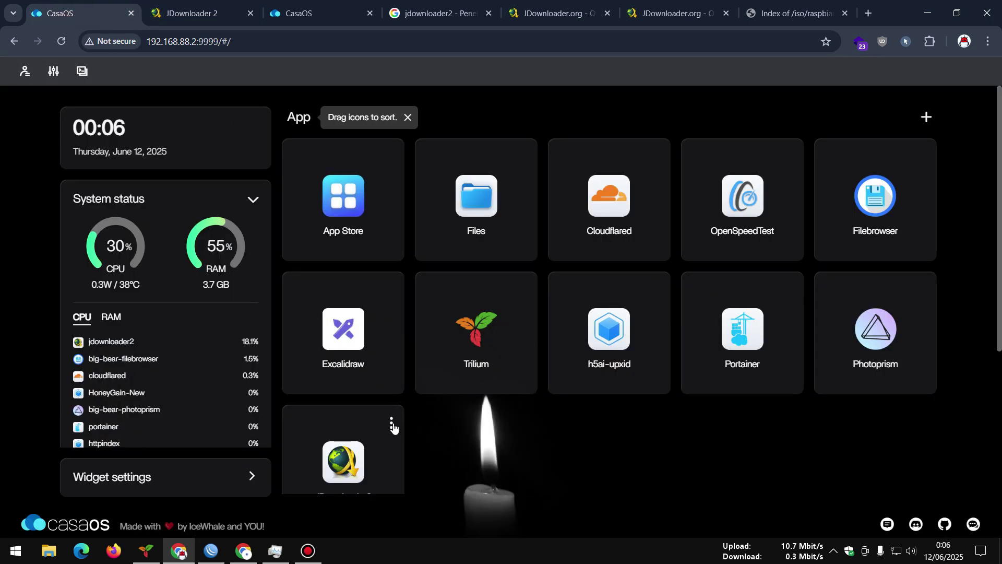
pyautogui.rightClick(392, 424)
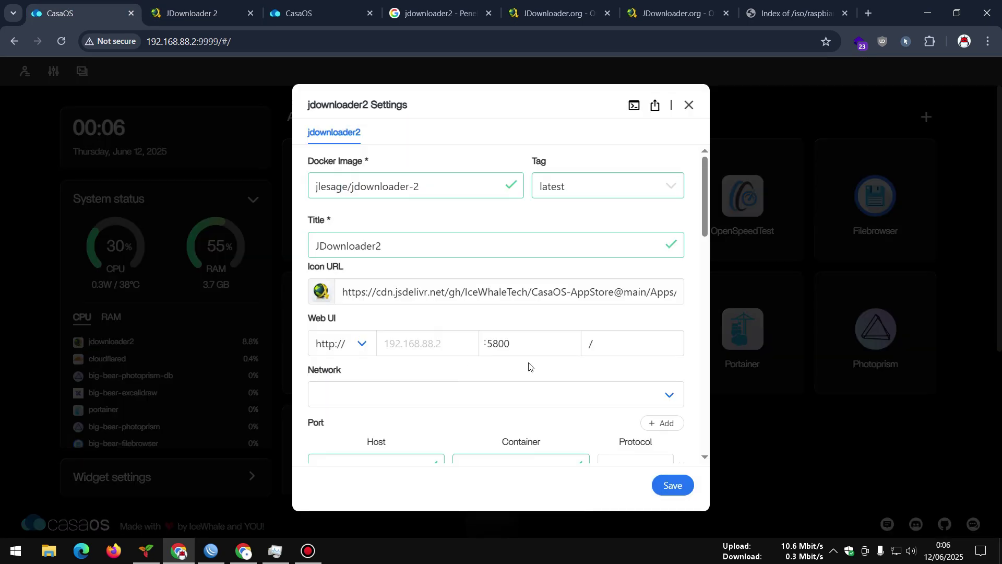
pyautogui.scroll(-5, 561, 367)
pyautogui.scroll(-1, 562, 367)
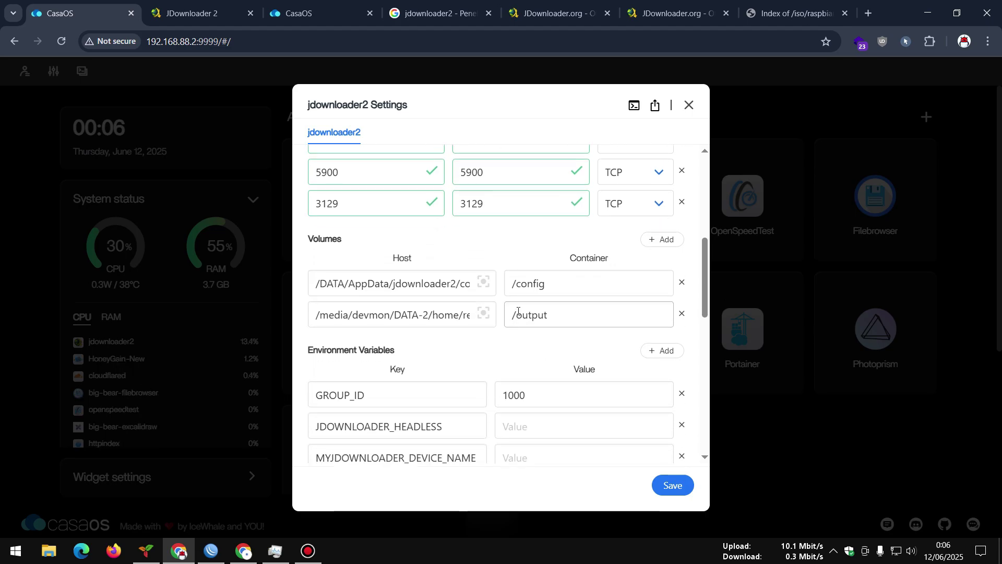
pyautogui.moveTo(314, 315); pyautogui.dragTo(473, 314)
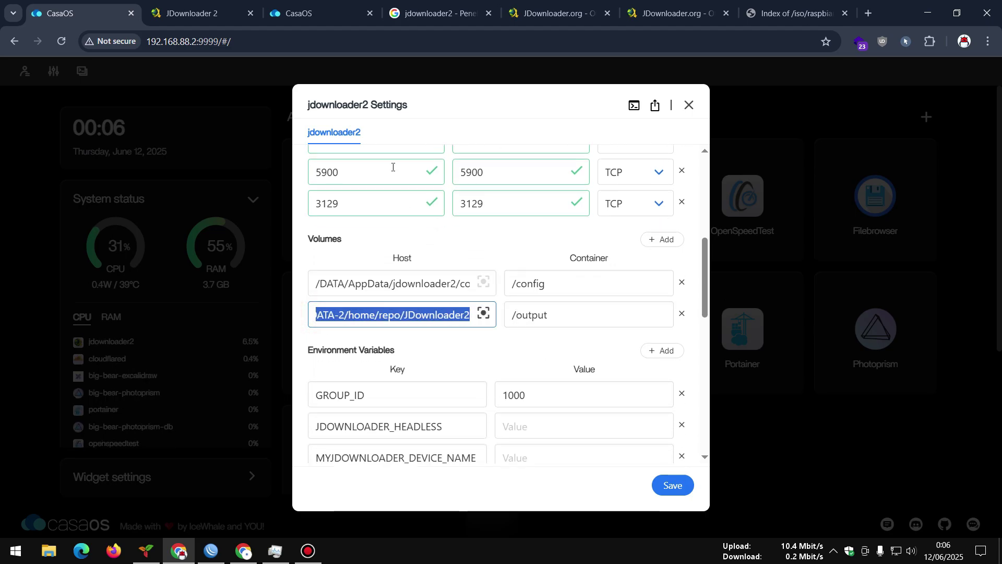
# - Return to JDownloader 2 and set the package name of the new link to raspi-iso
pyautogui.click(194, 13)
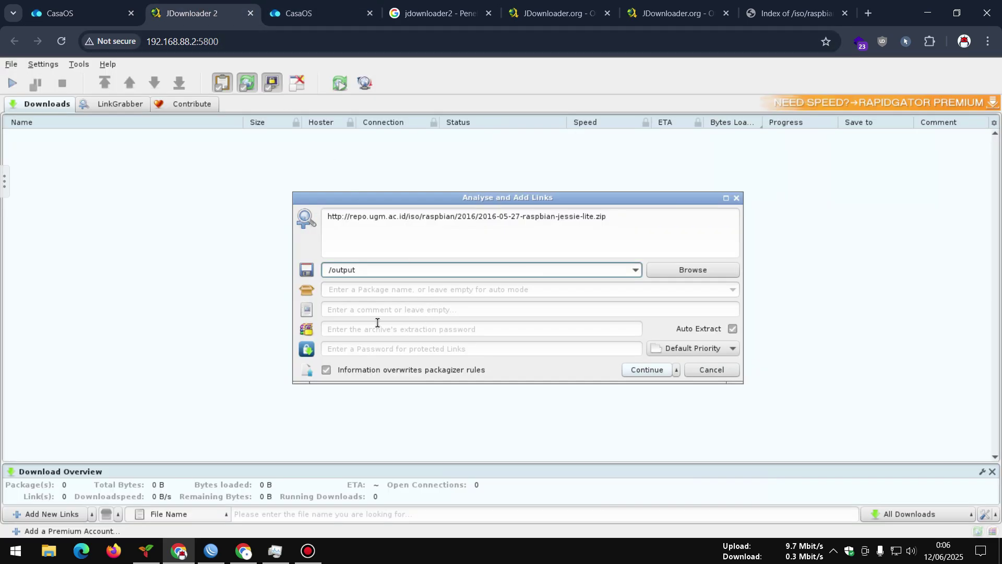
pyautogui.click(353, 289)
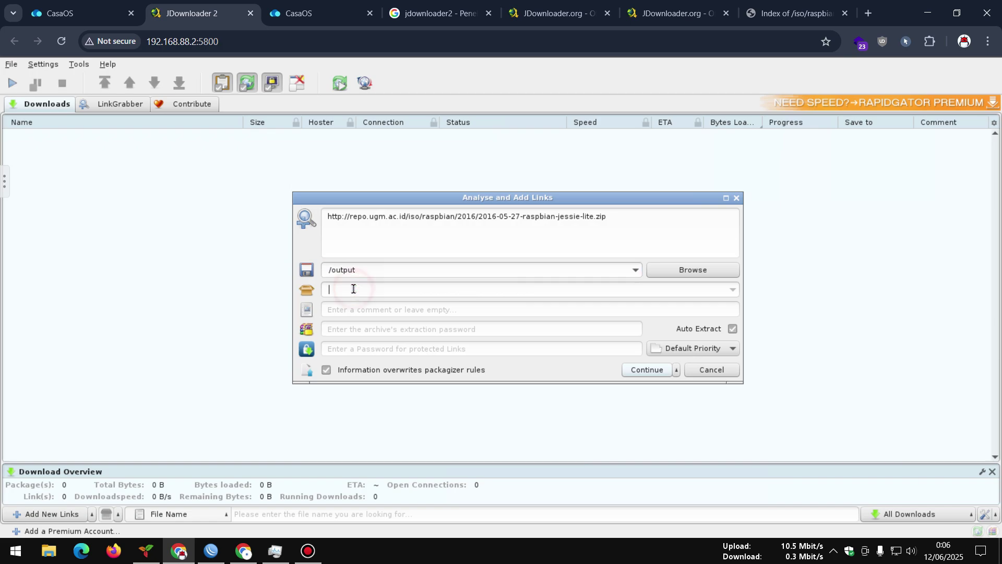
pyautogui.click(732, 289)
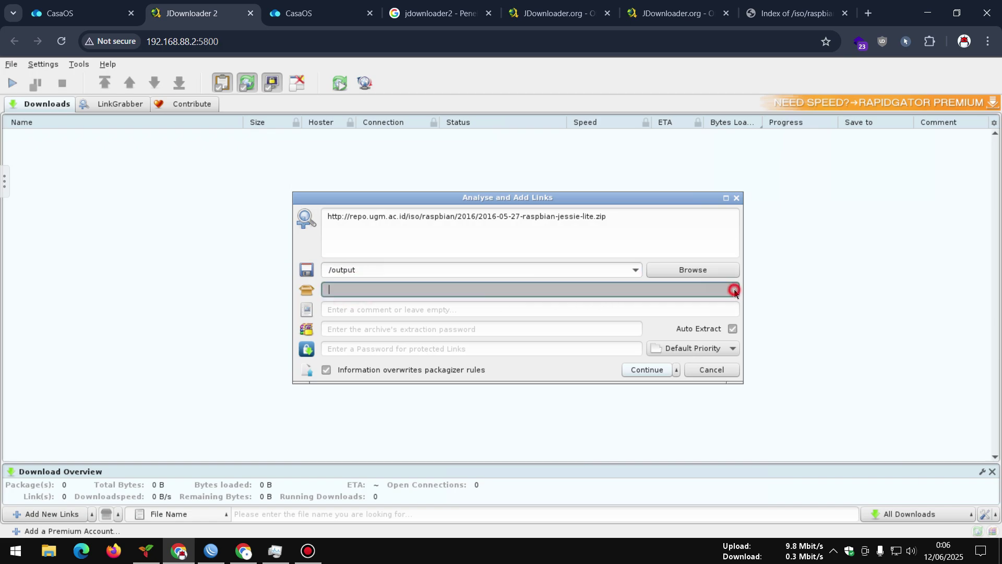
pyautogui.click(448, 286)
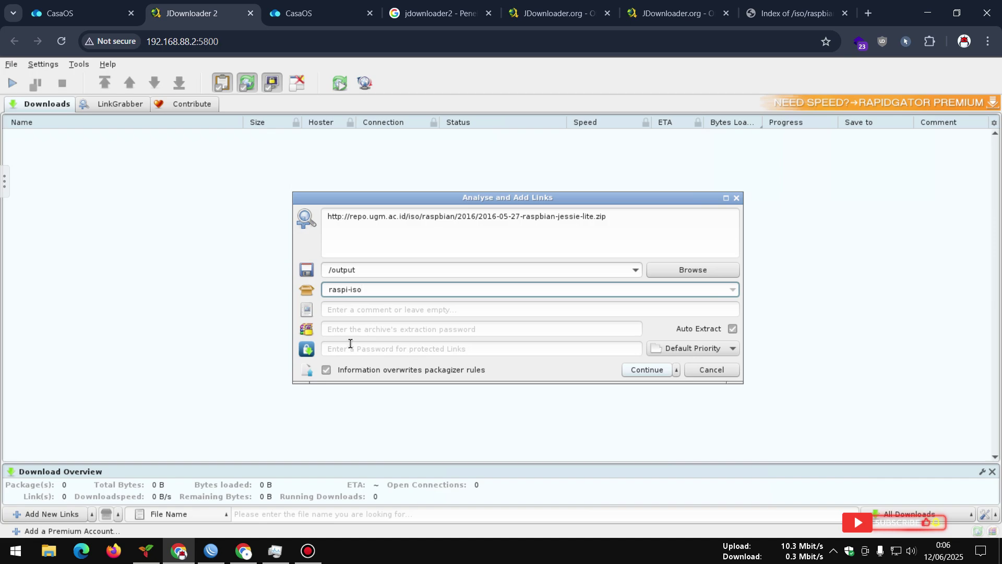
# - Submit the link for analysis and show the properties of the raspi-iso package in LinkGrabber
pyautogui.click(646, 371)
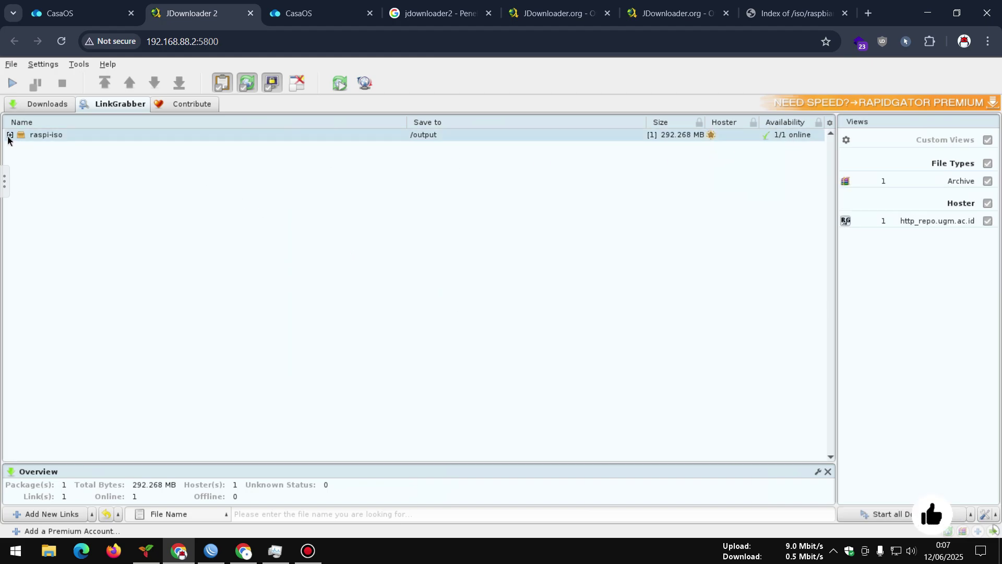
pyautogui.click(32, 136)
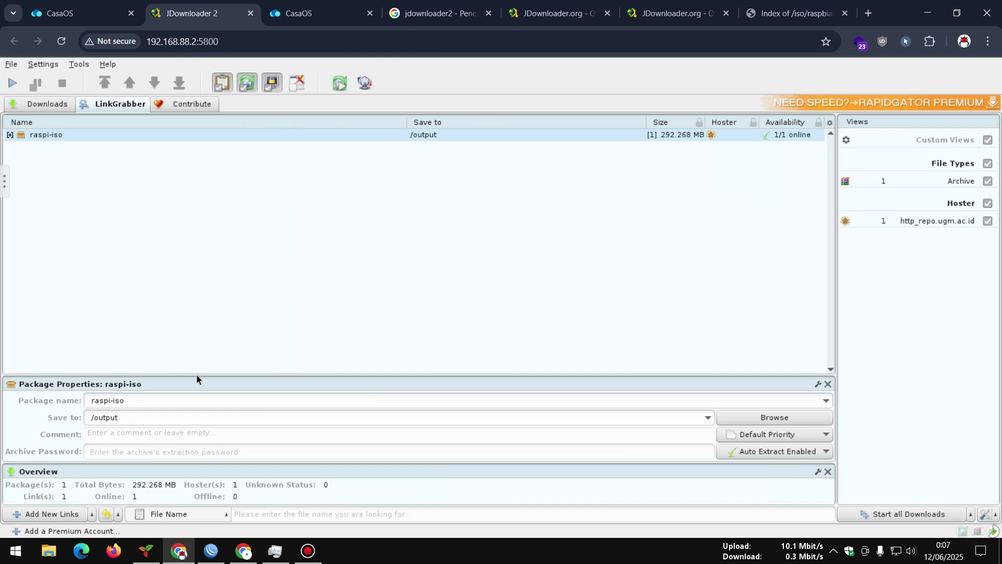
# - Start downloading the raspi-iso package from LinkGrabber
pyautogui.rightClick(148, 134)
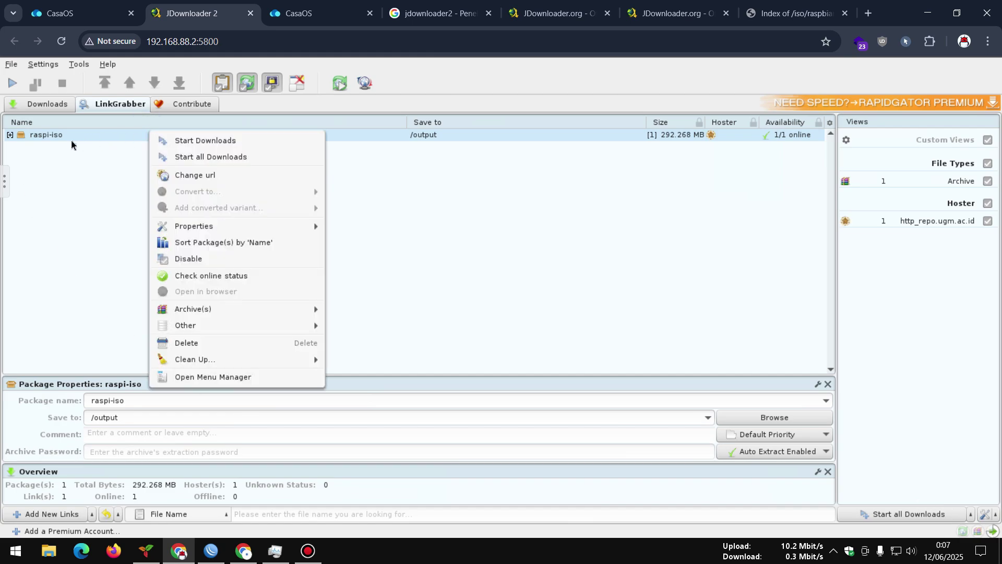
pyautogui.click(177, 142)
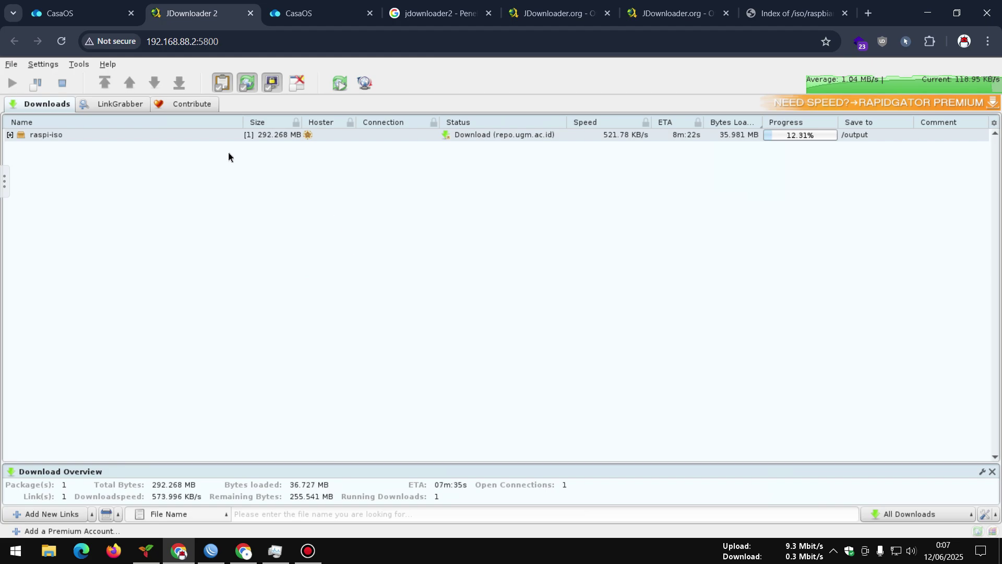
# - Open the JDownloader settings, dismiss the jdownloader2 settings dialog left open in CasaOS, and return to review the General download options
pyautogui.click(75, 65)
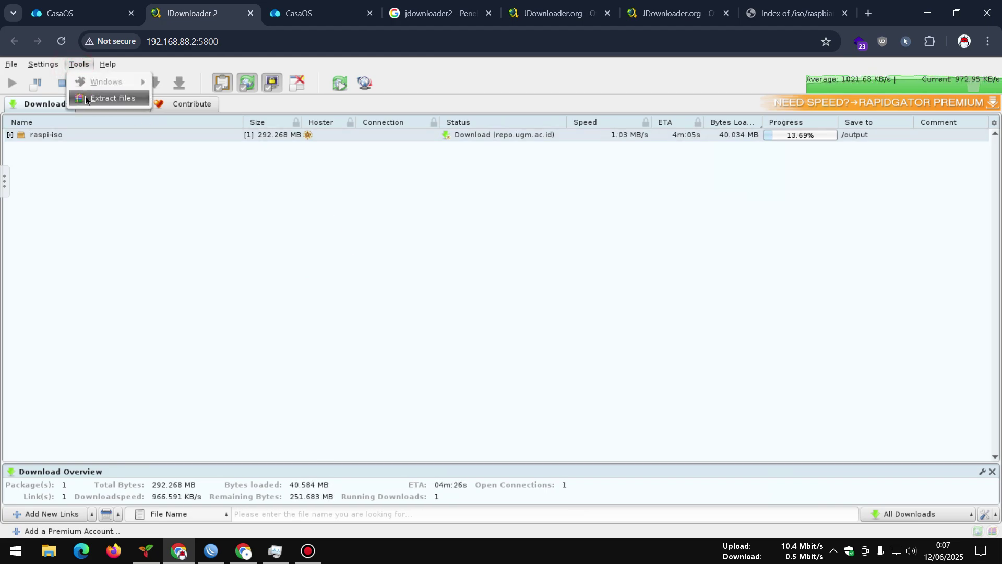
pyautogui.moveTo(43, 64)
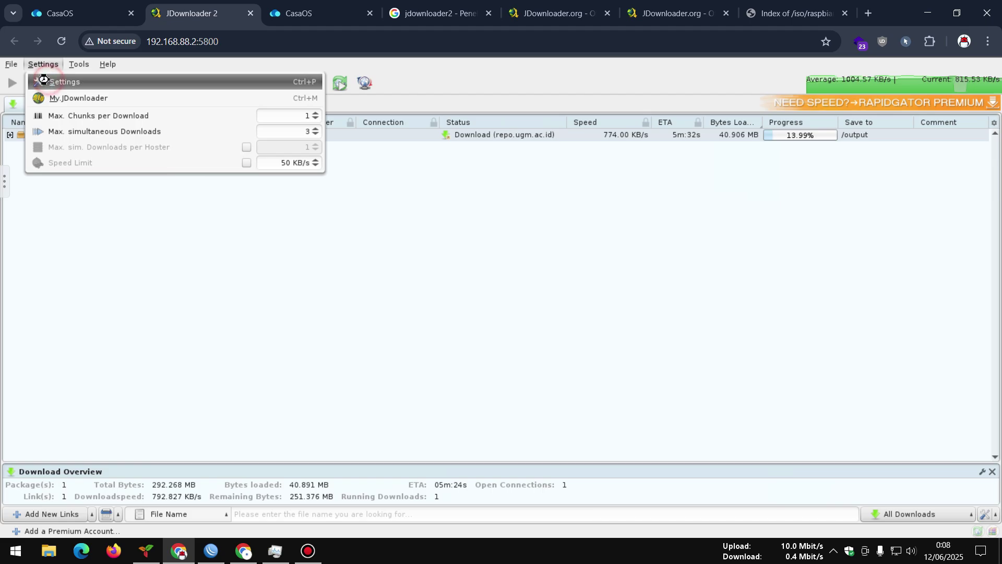
pyautogui.click(49, 82)
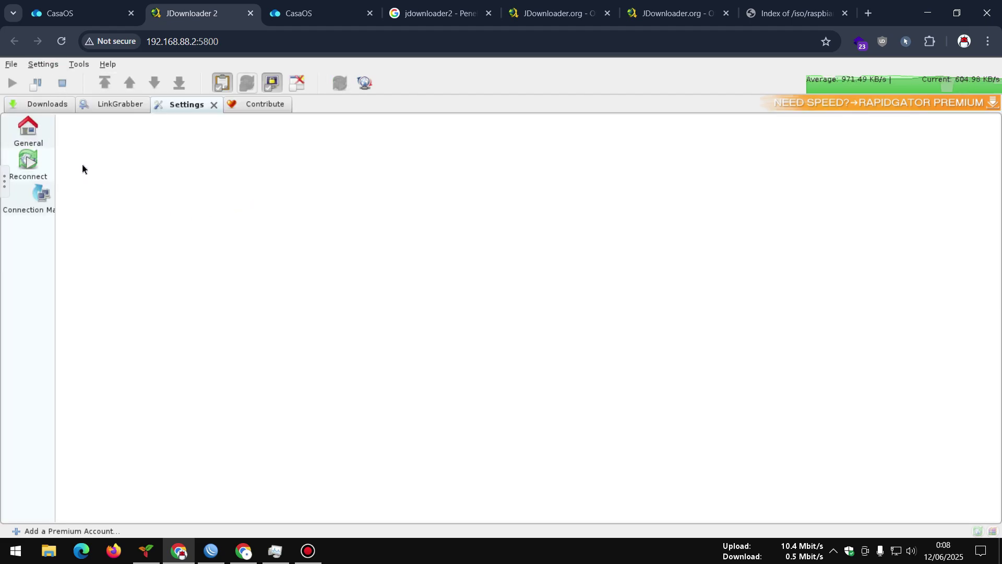
pyautogui.click(79, 13)
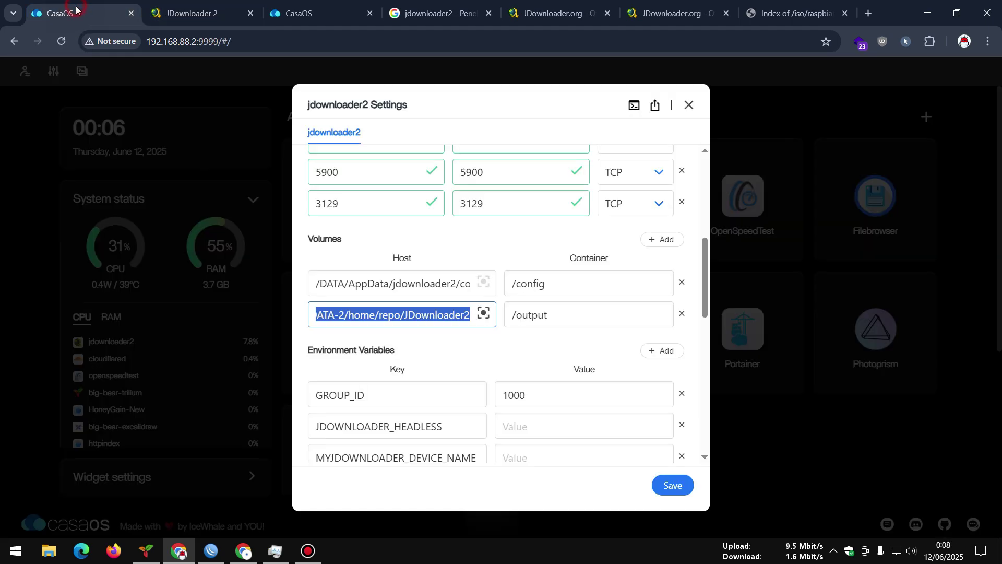
pyautogui.click(689, 106)
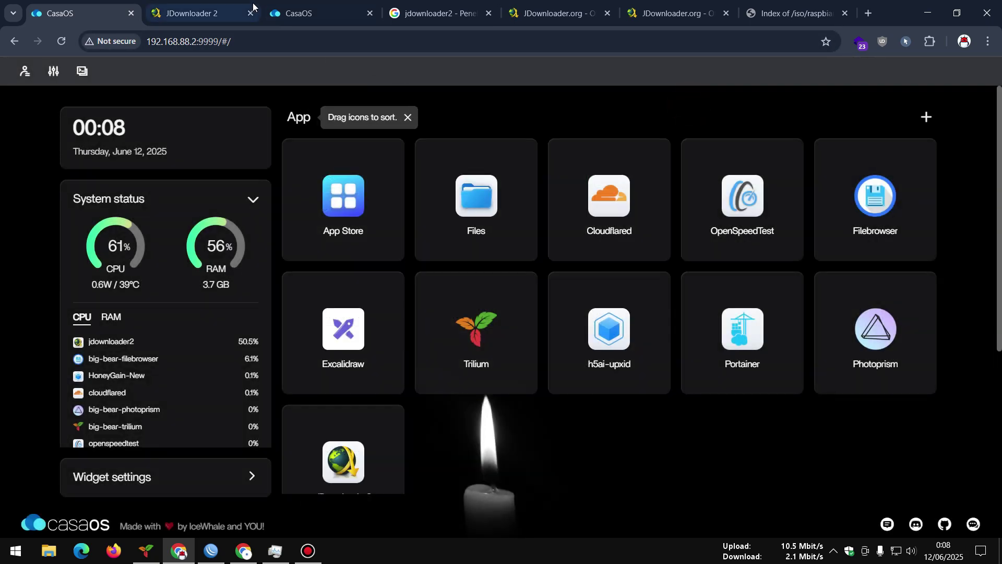
pyautogui.click(192, 14)
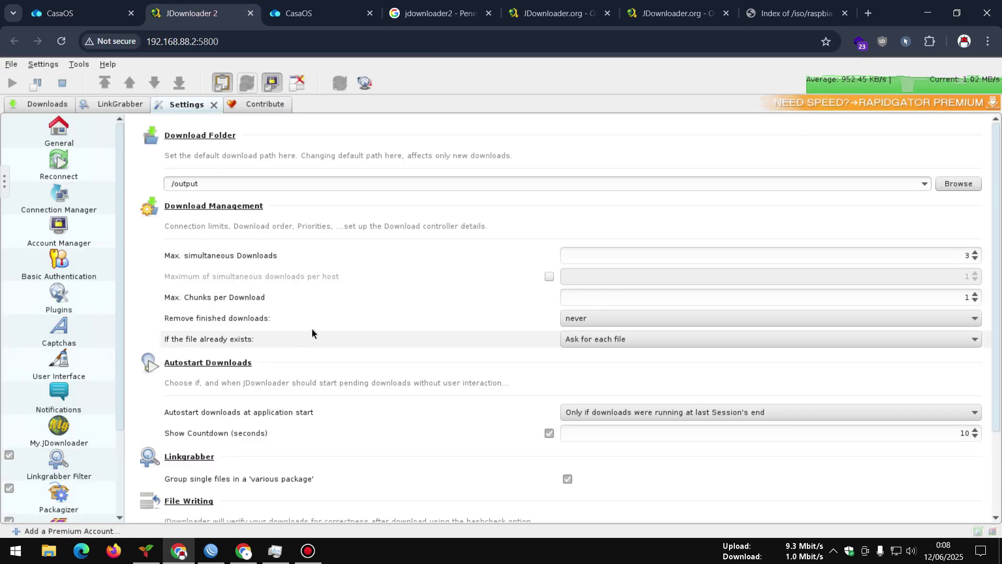
pyautogui.scroll(-3, 323, 332)
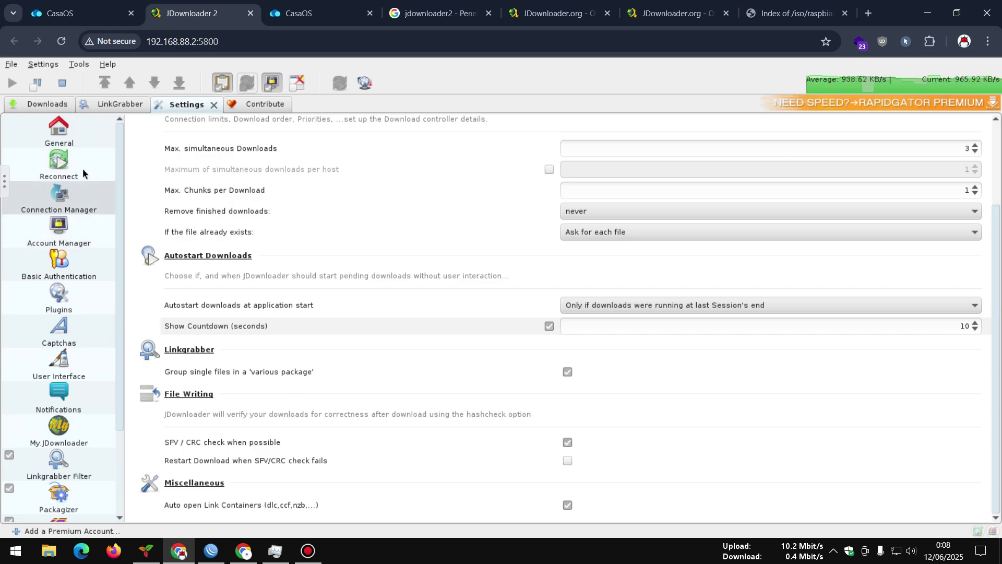
# - View the Account Manager settings, and in Basic Authentication add an entry, check its server type choices and remove it
pyautogui.click(59, 233)
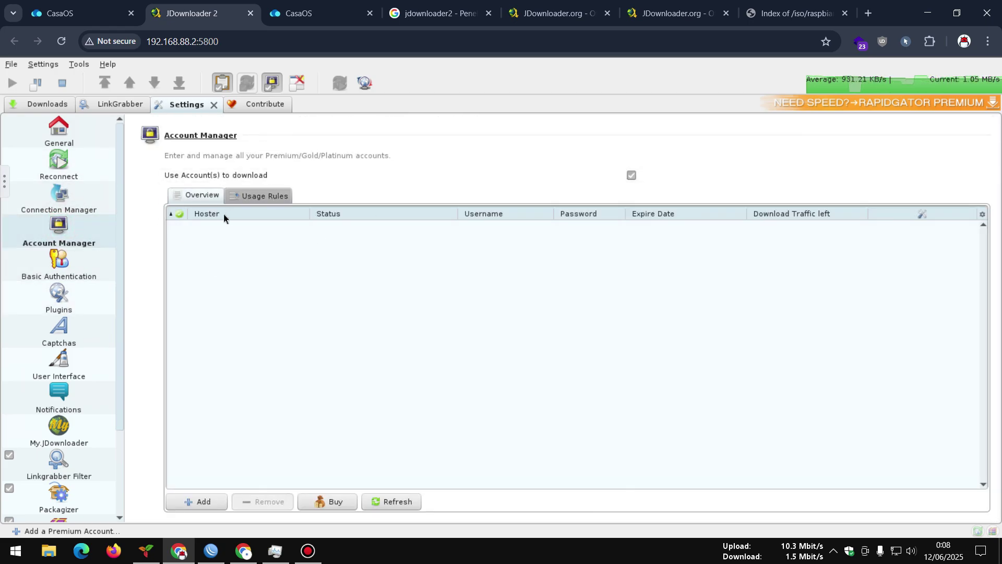
pyautogui.click(64, 268)
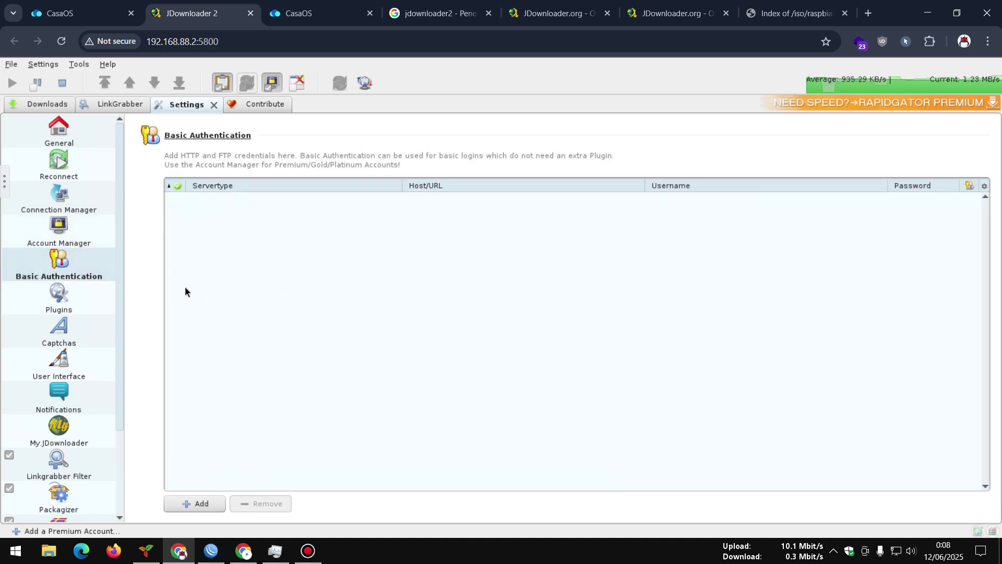
pyautogui.click(181, 502)
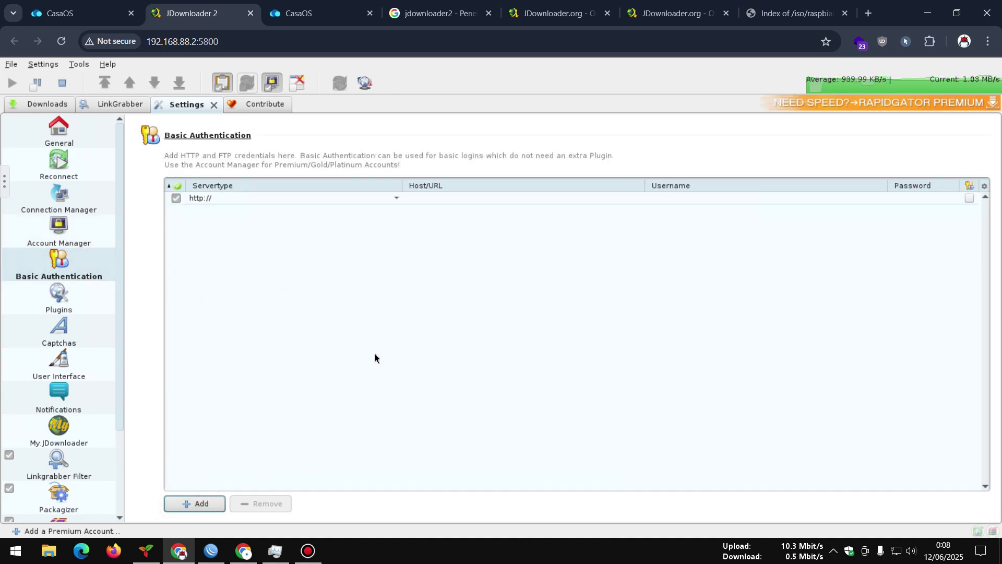
pyautogui.click(212, 201)
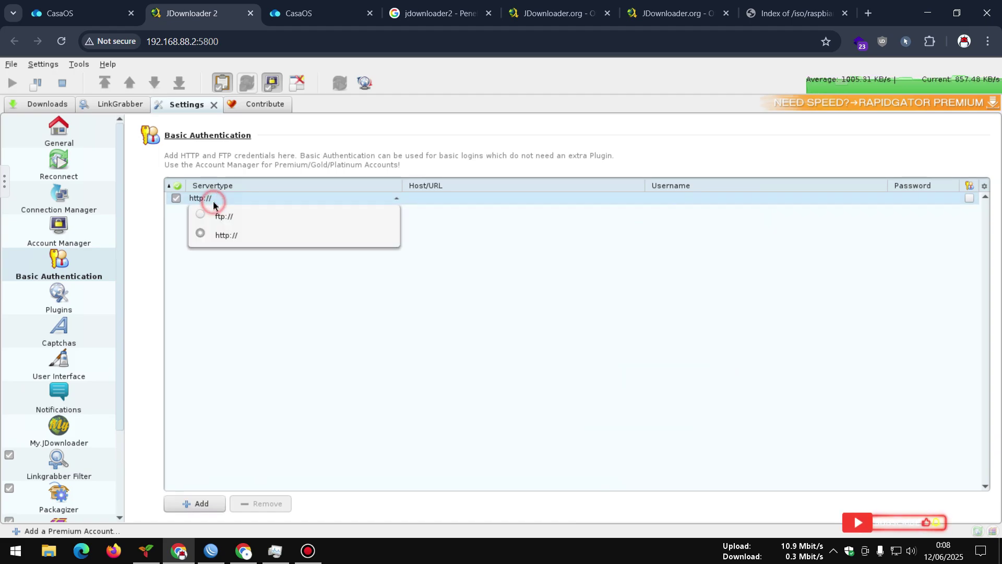
pyautogui.click(261, 503)
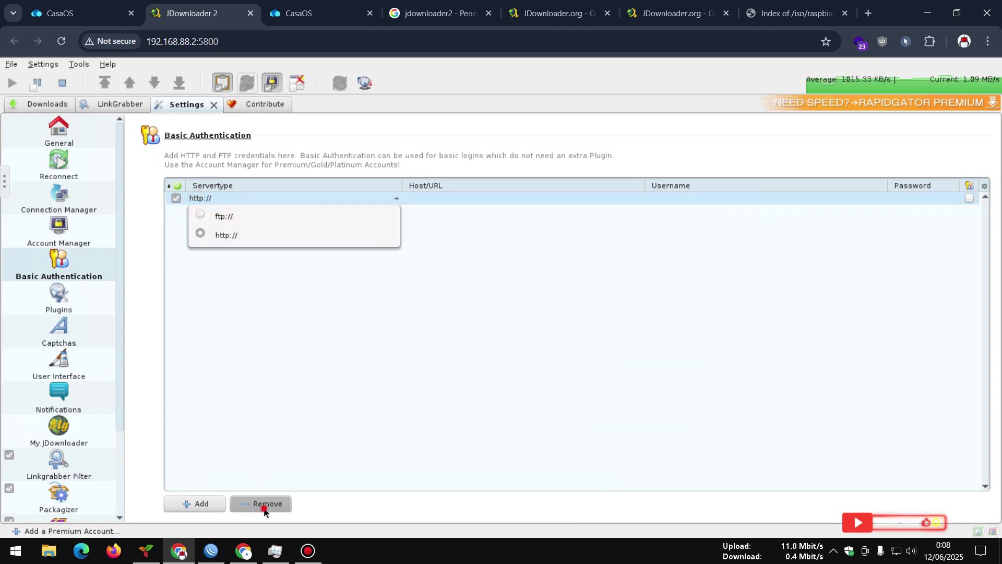
pyautogui.scroll(-3, 79, 291)
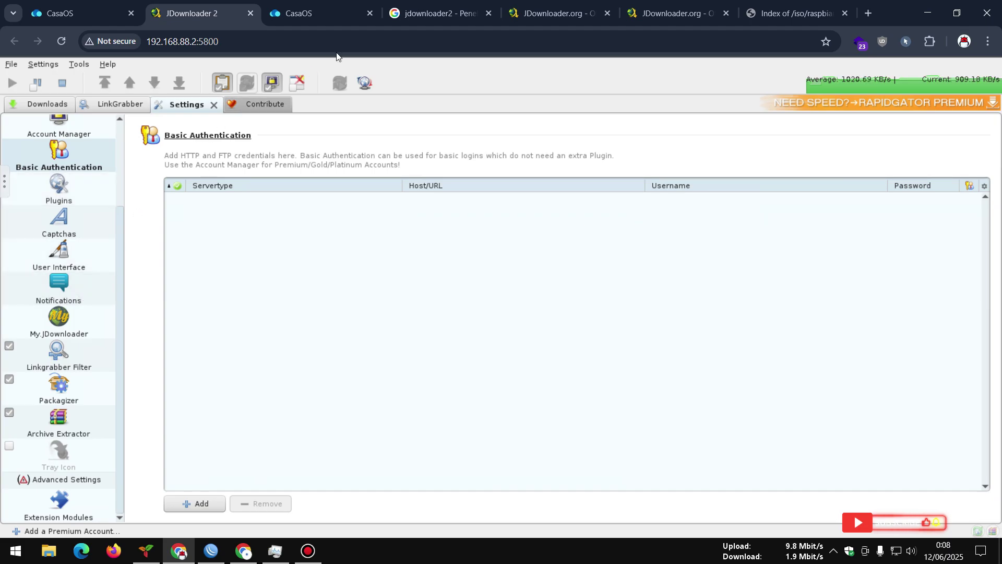
# - Place the Raspbian index page's tab beside the JDownloader 2 tab, check the mirror's address, and return to JDownloader 2
pyautogui.click(784, 11)
pyautogui.moveTo(785, 12); pyautogui.dragTo(313, 11)
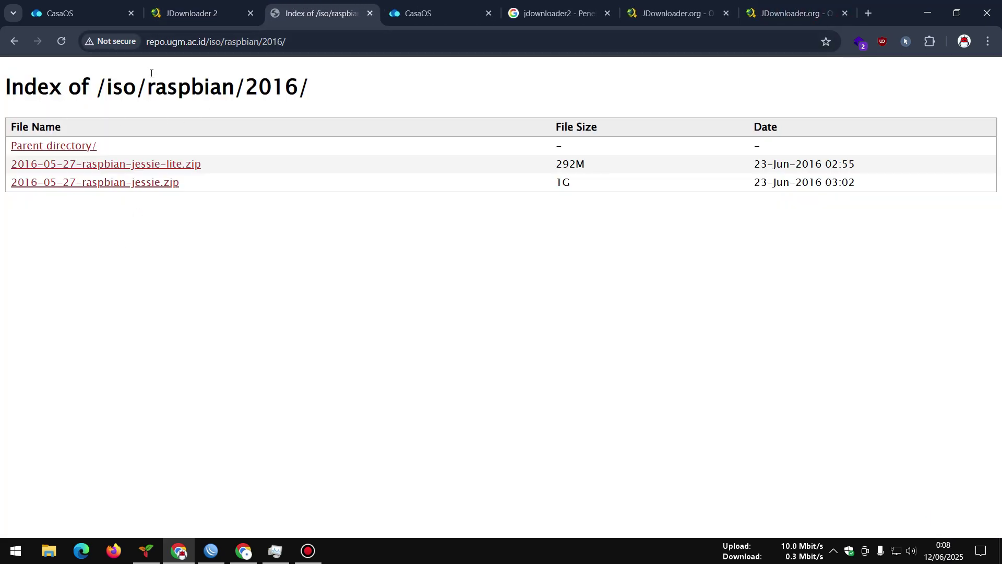
pyautogui.moveTo(172, 41); pyautogui.dragTo(213, 41)
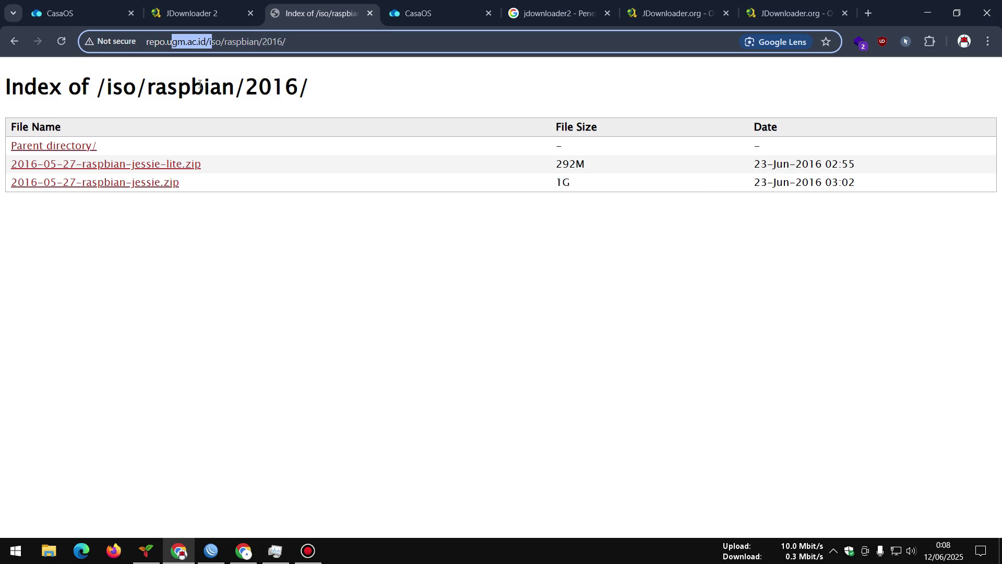
pyautogui.click(194, 13)
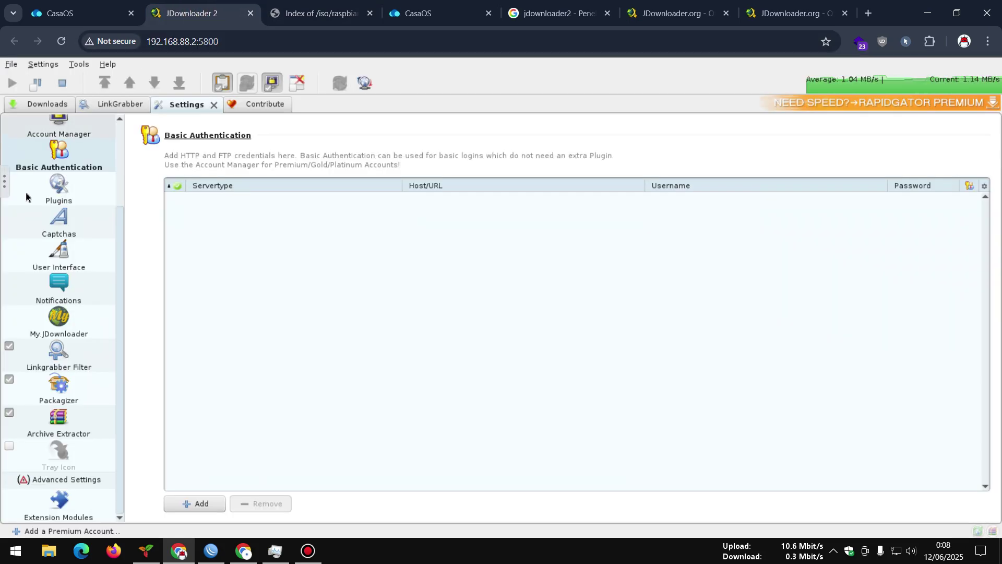
# - Look through the Captchas and Packagizer settings of JDownloader
pyautogui.click(73, 225)
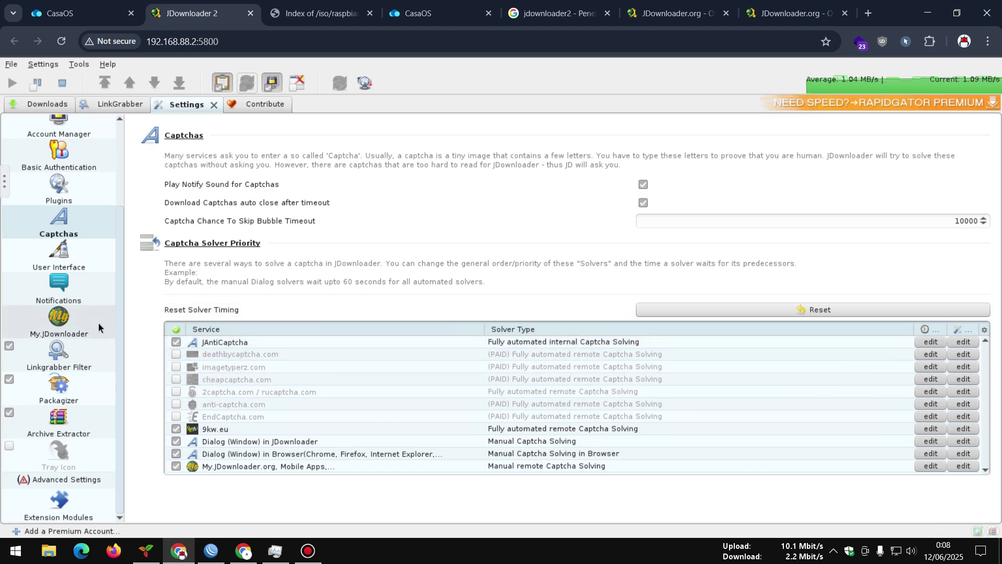
pyautogui.scroll(1, 91, 313)
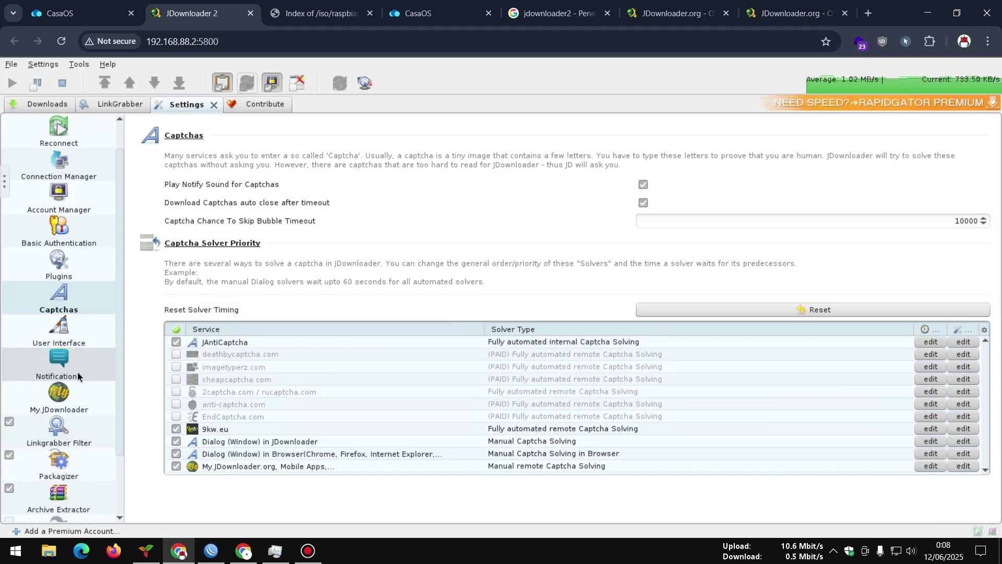
pyautogui.scroll(-1, 86, 355)
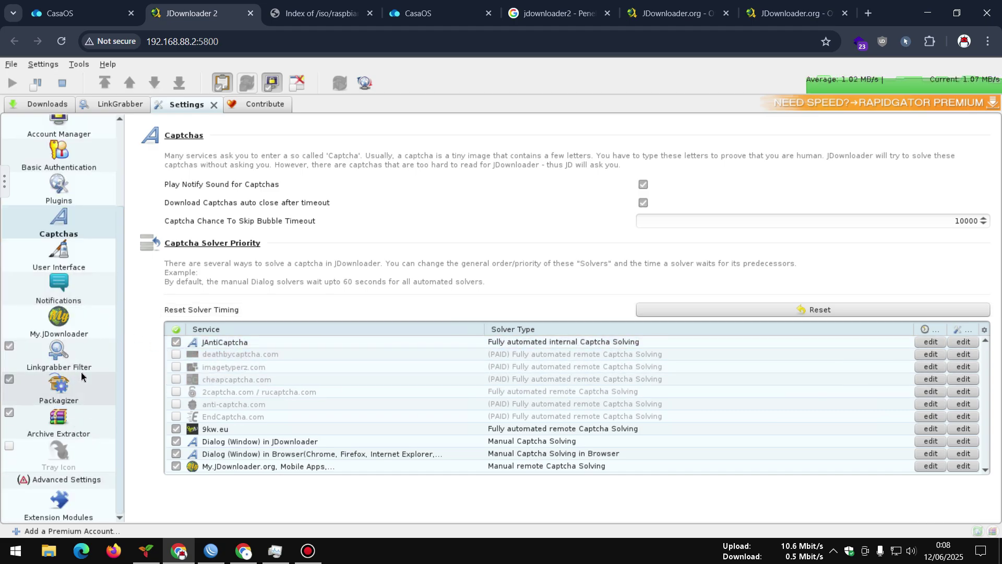
pyautogui.click(69, 403)
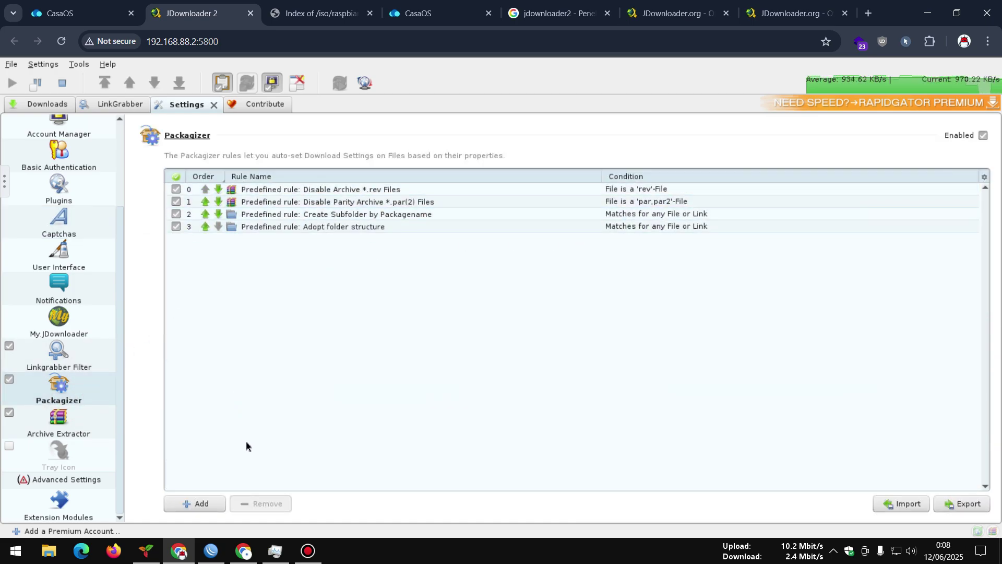
pyautogui.scroll(3, 51, 367)
pyautogui.scroll(-3, 51, 366)
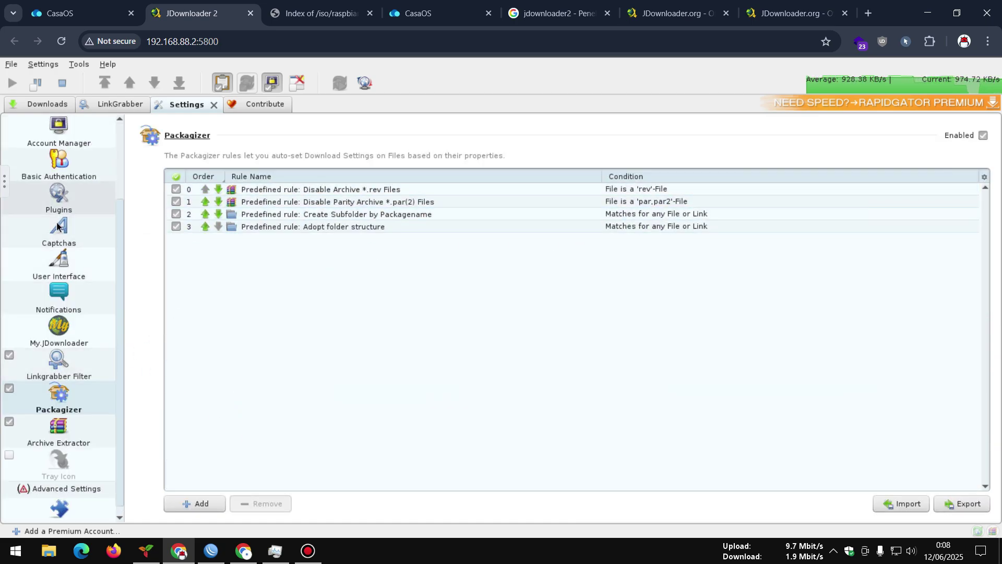
# - Open and dismiss the contribution dialog, and check the progress of the raspi-iso download
pyautogui.click(282, 103)
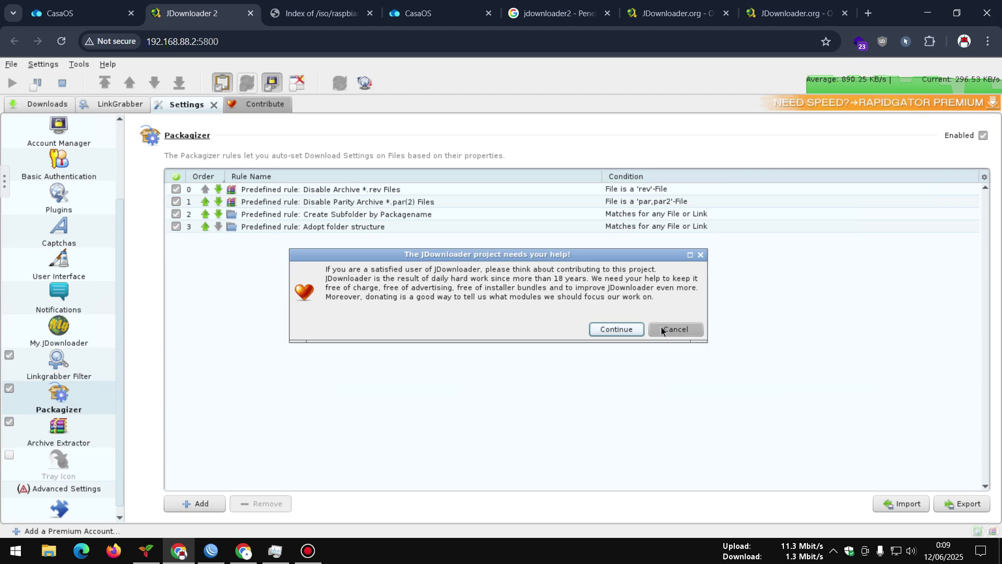
pyautogui.click(700, 255)
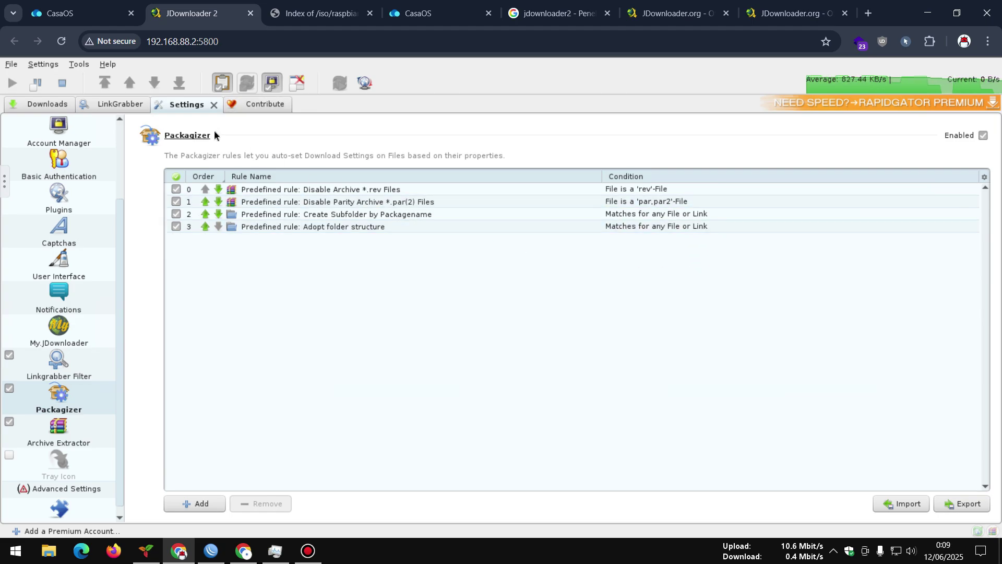
pyautogui.click(101, 106)
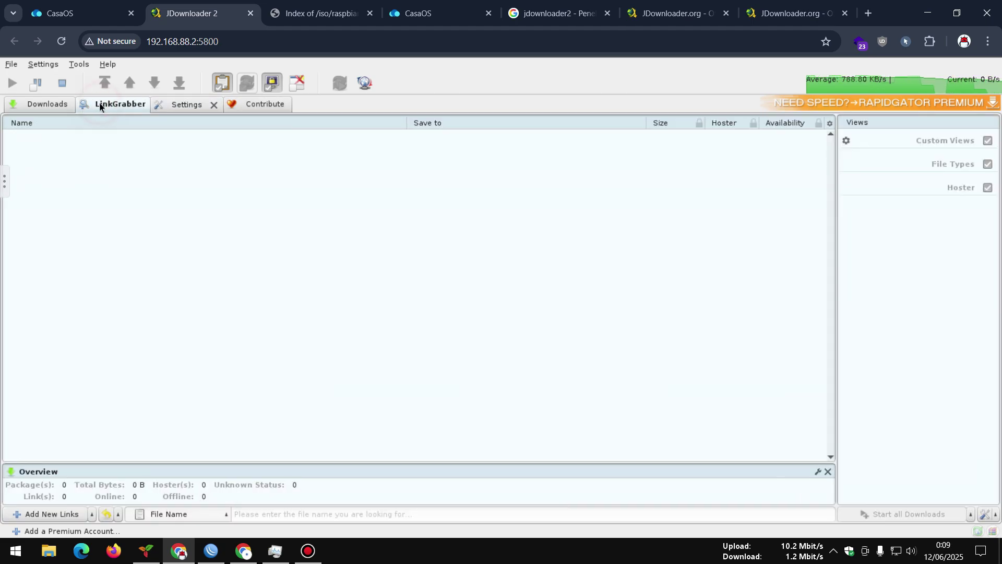
pyautogui.click(43, 105)
pyautogui.click(674, 140)
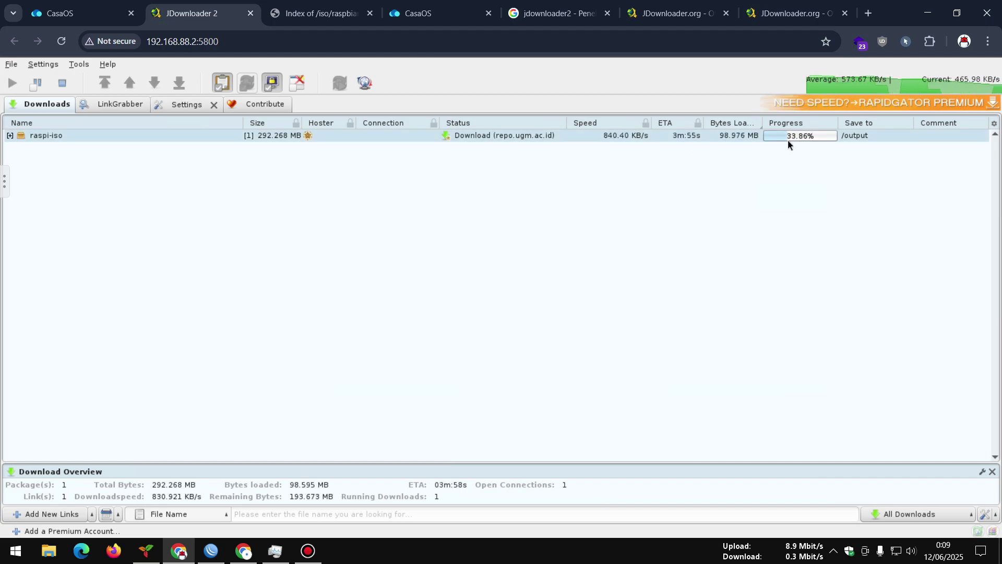
# - Switch to CasaOS and check the RAM usage of each app in System status
pyautogui.click(79, 13)
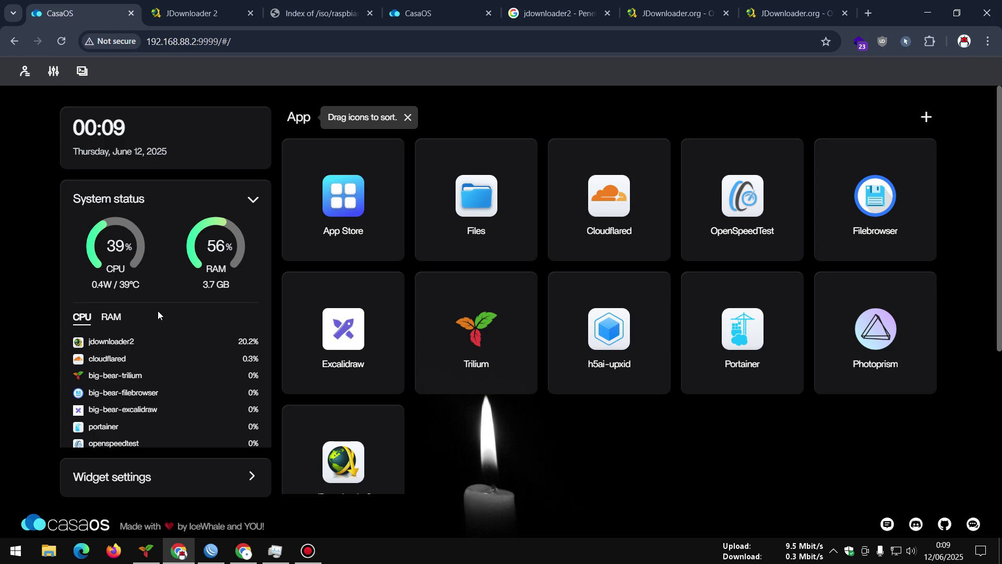
pyautogui.click(113, 321)
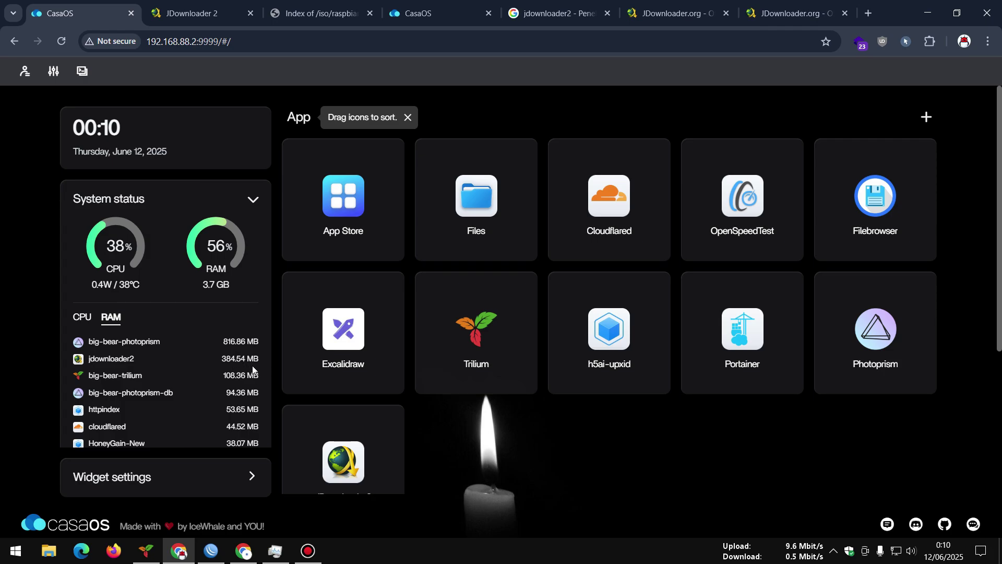
pyautogui.moveTo(223, 345); pyautogui.dragTo(247, 345)
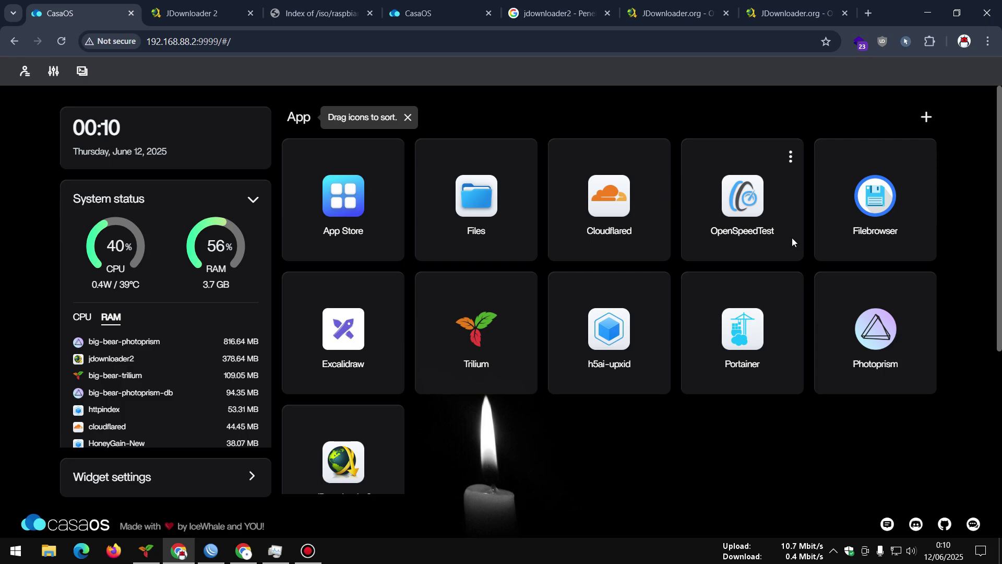
# - Switch to Trilium to review the Request Komentar YT and PORT CASA OS notes, and return to the CasaOS dashboard
pyautogui.click(149, 558)
pyautogui.click(263, 11)
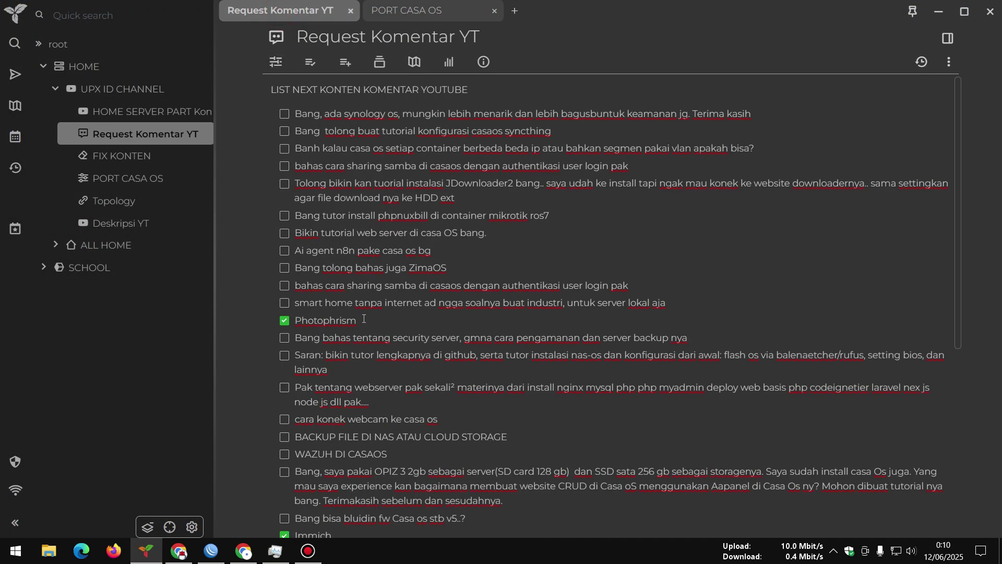
pyautogui.moveTo(364, 319); pyautogui.dragTo(293, 320)
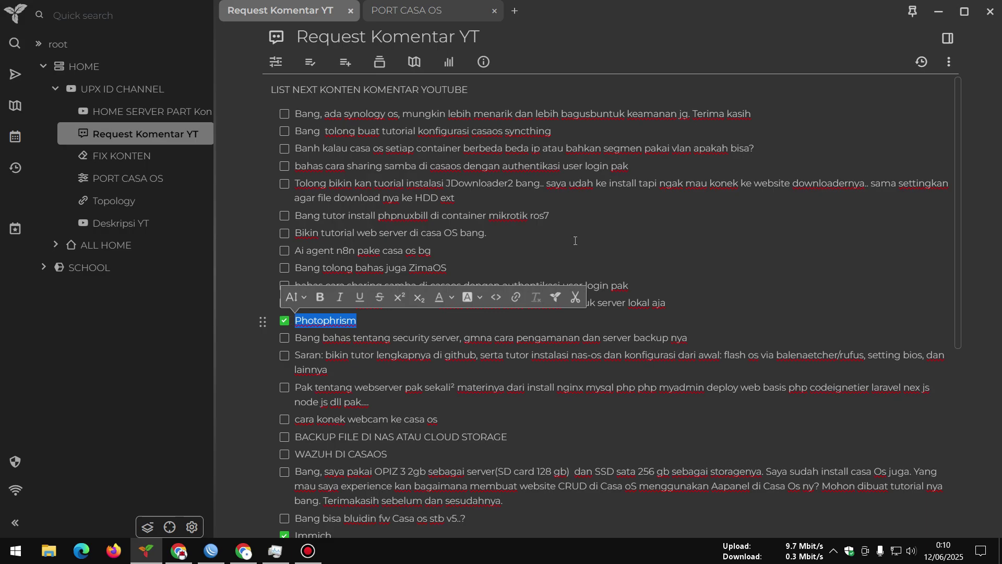
pyautogui.click(654, 219)
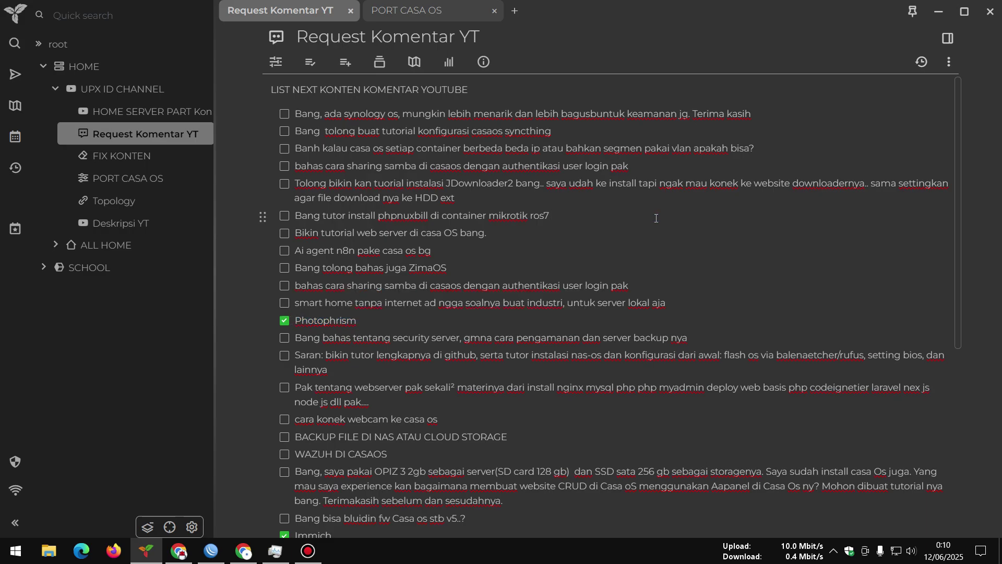
pyautogui.click(440, 12)
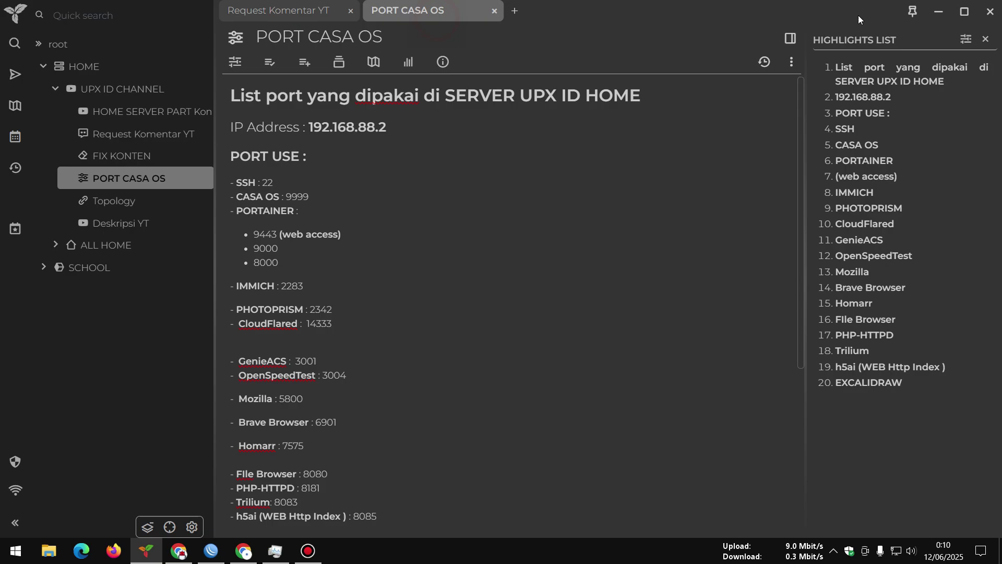
pyautogui.click(938, 12)
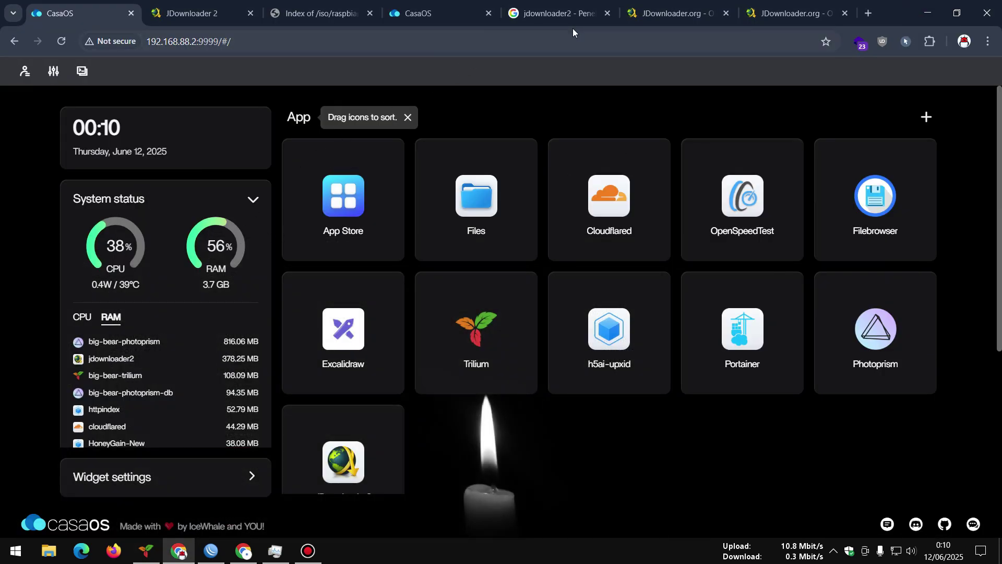
# - Check the raspi-iso download in JDownloader, the interface traffic in WinBox and the video upload in YouTube Studio, and return to JDownloader
pyautogui.click(195, 11)
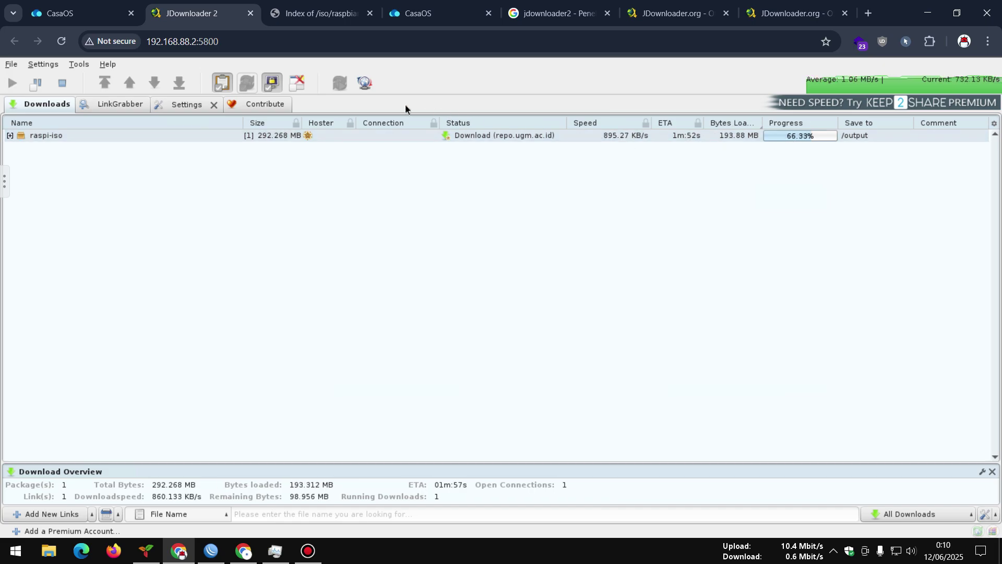
pyautogui.hotkey('alt', 'Tab')
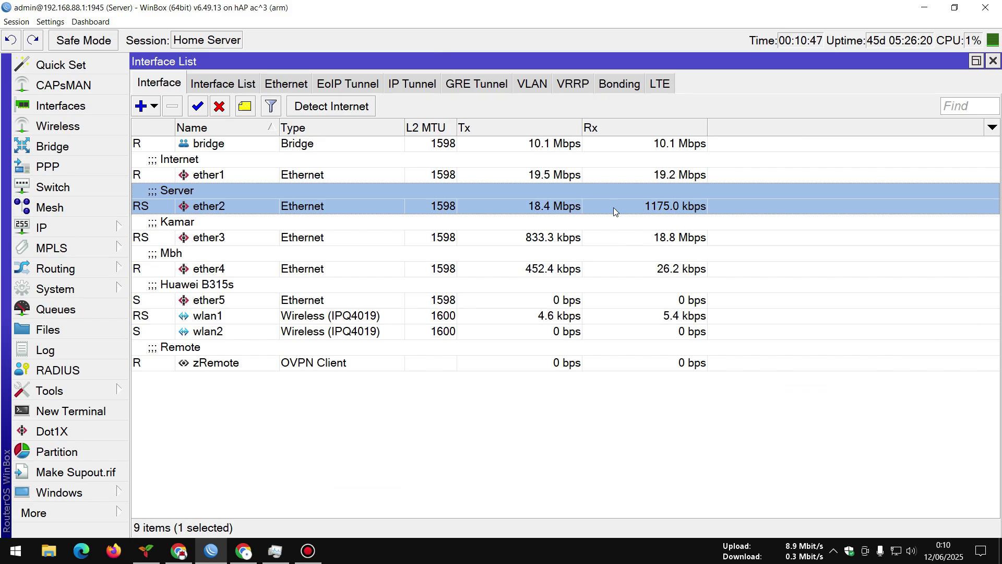
pyautogui.click(242, 551)
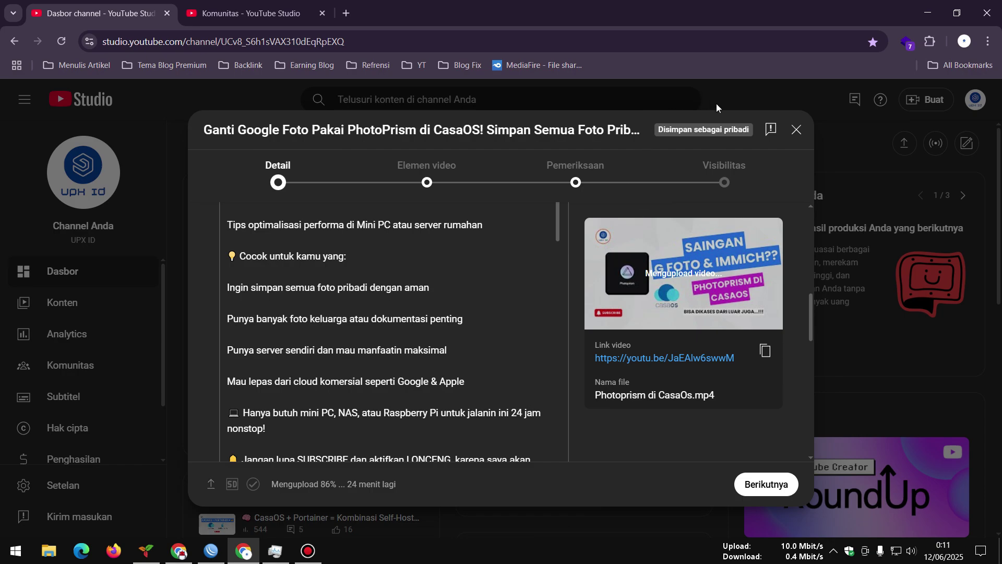
pyautogui.click(924, 16)
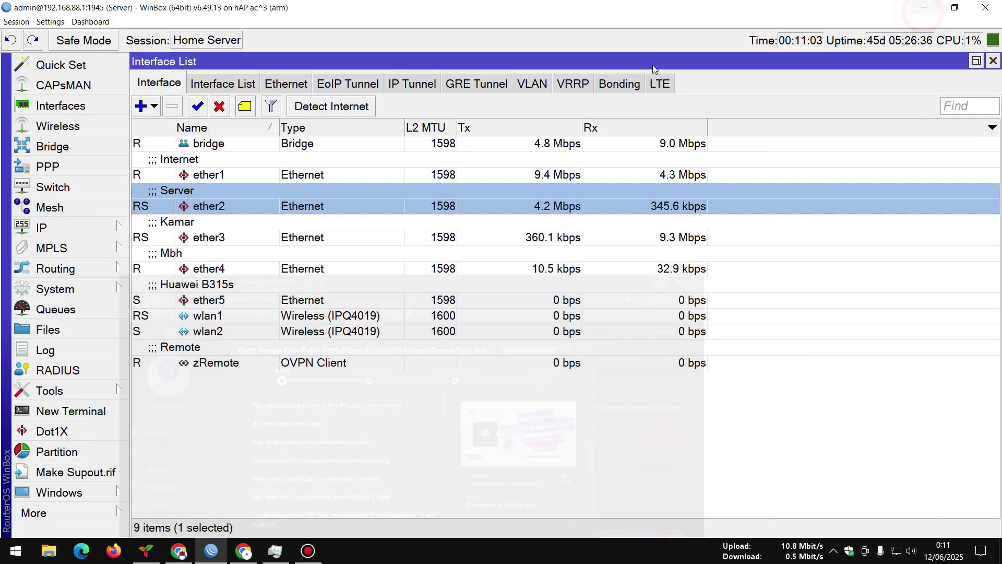
pyautogui.click(925, 9)
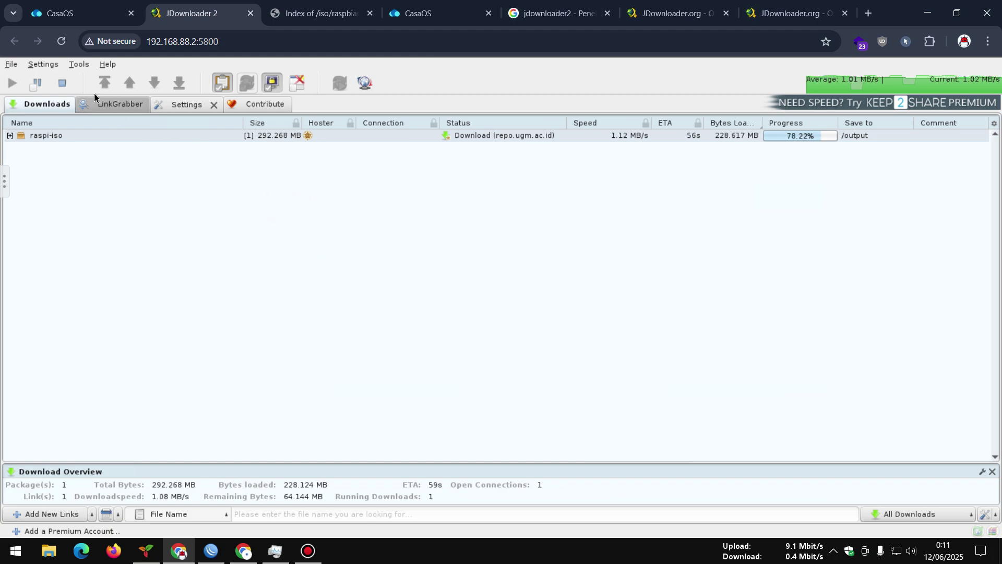
# - Look at JDownloader's side panel with the clipboard and display settings, and close it
pyautogui.click(43, 64)
pyautogui.click(173, 283)
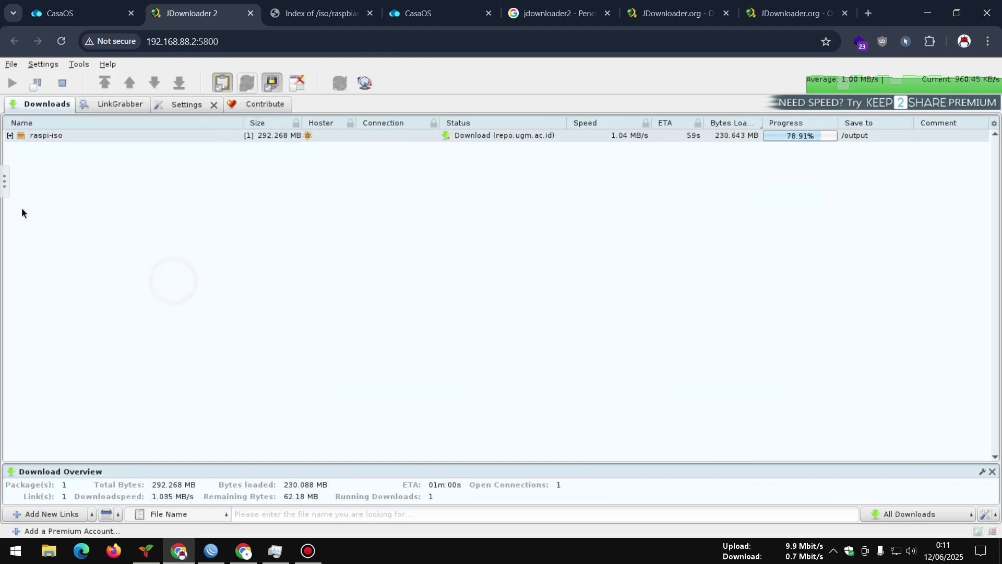
pyautogui.click(5, 188)
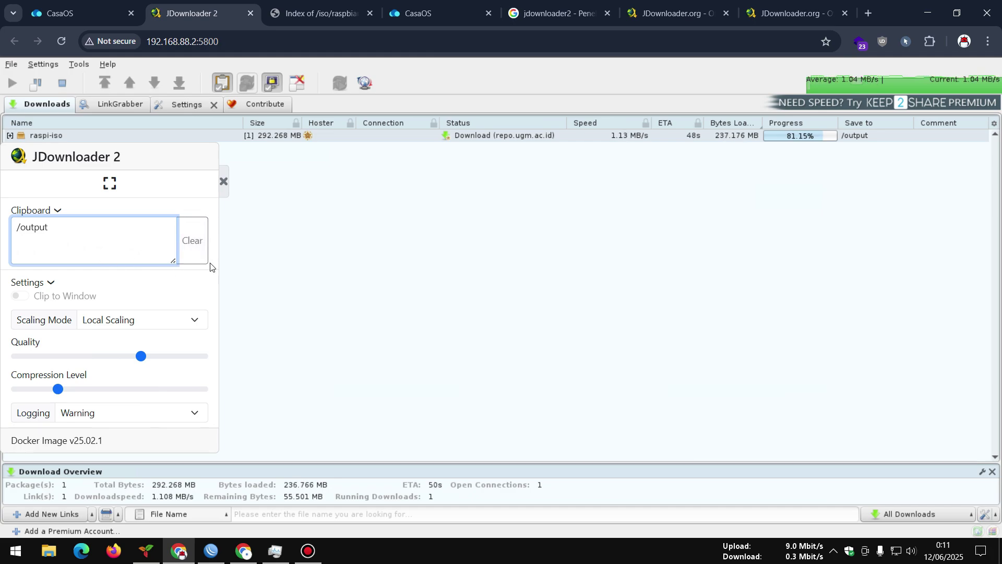
pyautogui.click(224, 181)
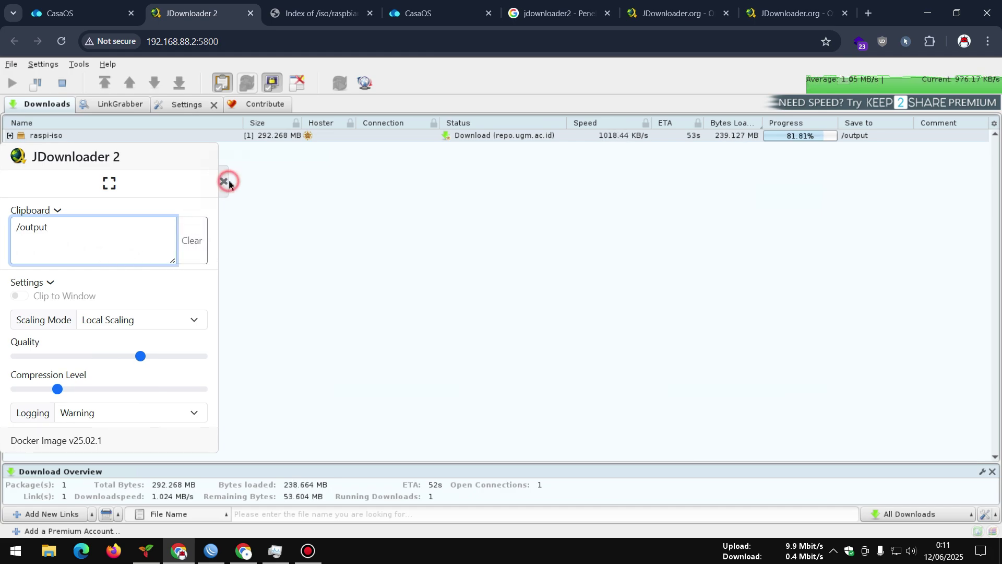
# - Open YouTube in a new browser tab and copy the link of the RINDUNYA HATIKU mix on the home page
pyautogui.click(869, 14)
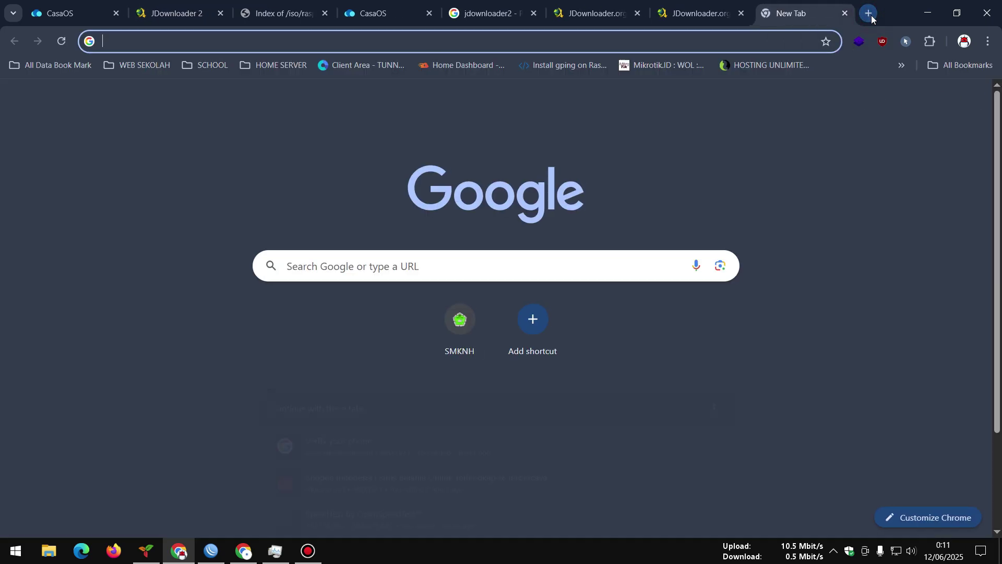
pyautogui.write('yo')
pyautogui.press('Return')
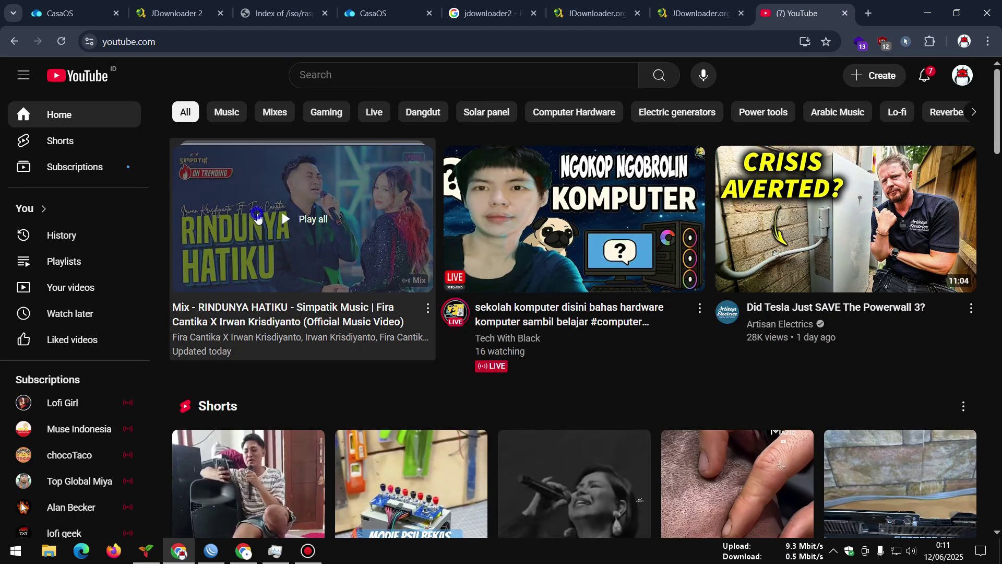
pyautogui.rightClick(259, 224)
pyautogui.click(313, 358)
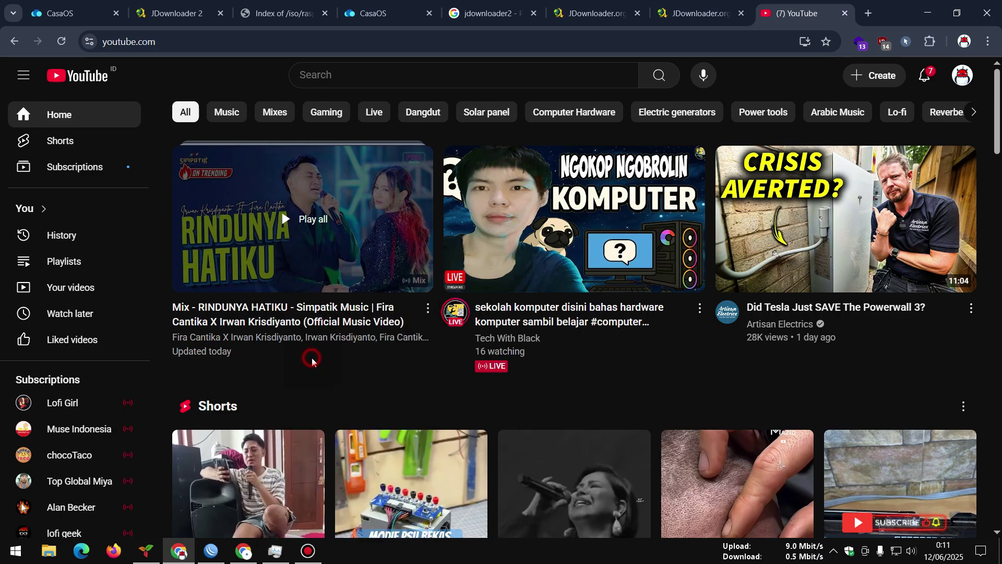
# - Switch back to JDownloader and open the Analyse and Add Links dialog from the download list
pyautogui.click(176, 13)
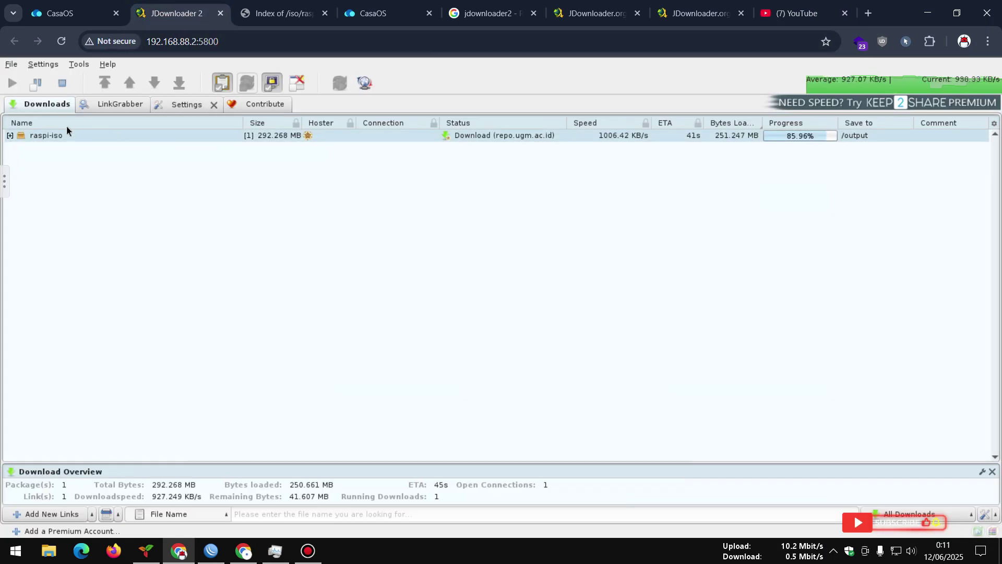
pyautogui.rightClick(65, 165)
pyautogui.click(118, 176)
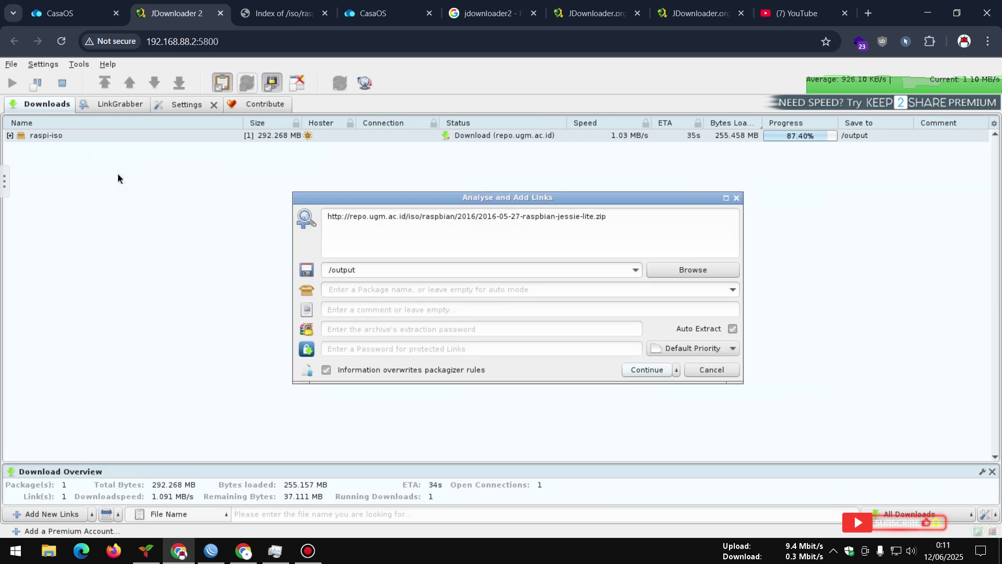
# - Try to replace the prefilled Raspbian link with the copied YouTube mix link
pyautogui.click(615, 219)
pyautogui.hotkey('ctrl', 'a')
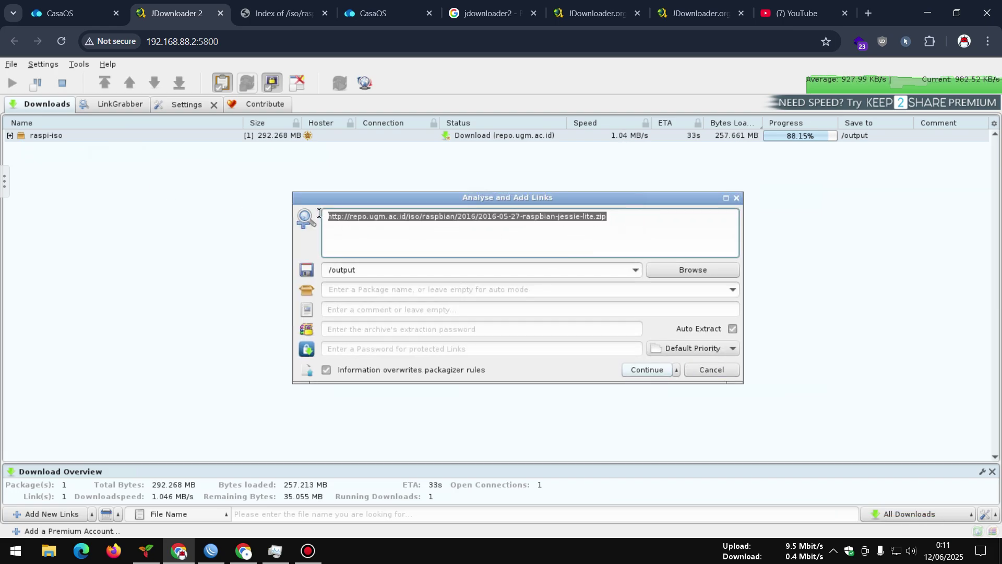
pyautogui.press('Delete')
pyautogui.rightClick(337, 213)
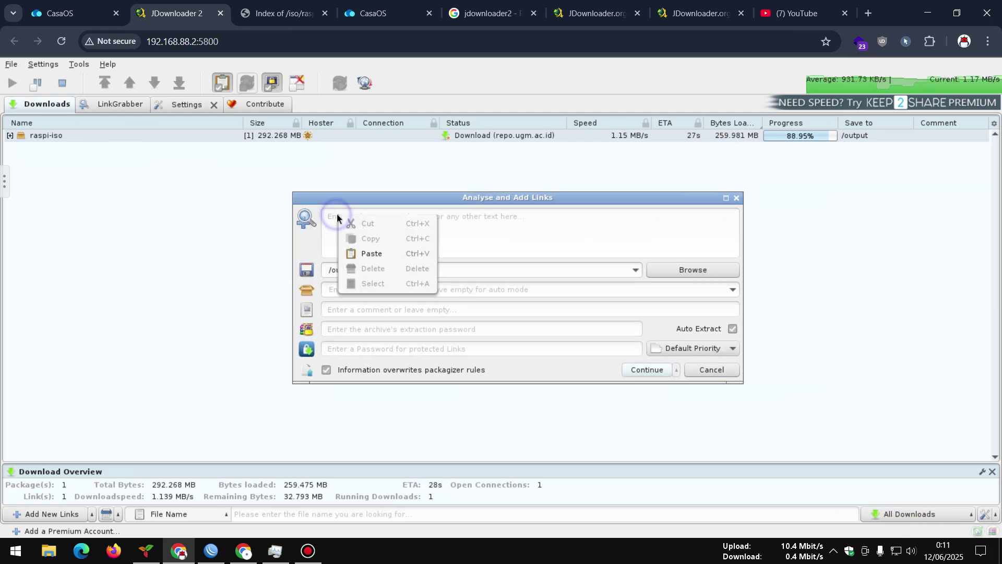
pyautogui.click(356, 253)
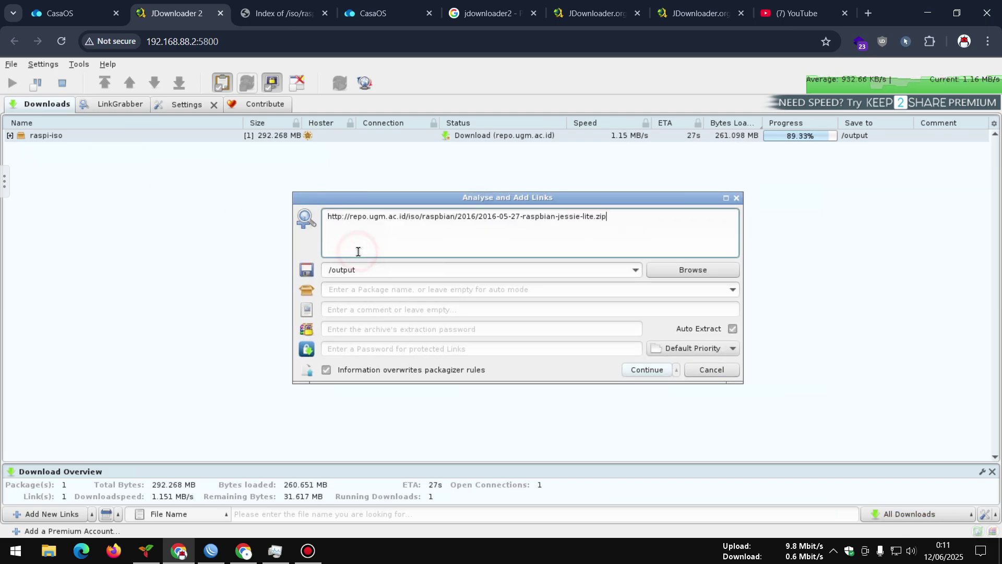
# - Replace the text in JDownloader's side-panel clipboard with the copied YouTube mix link, and close the panel
pyautogui.click(4, 182)
pyautogui.click(78, 227)
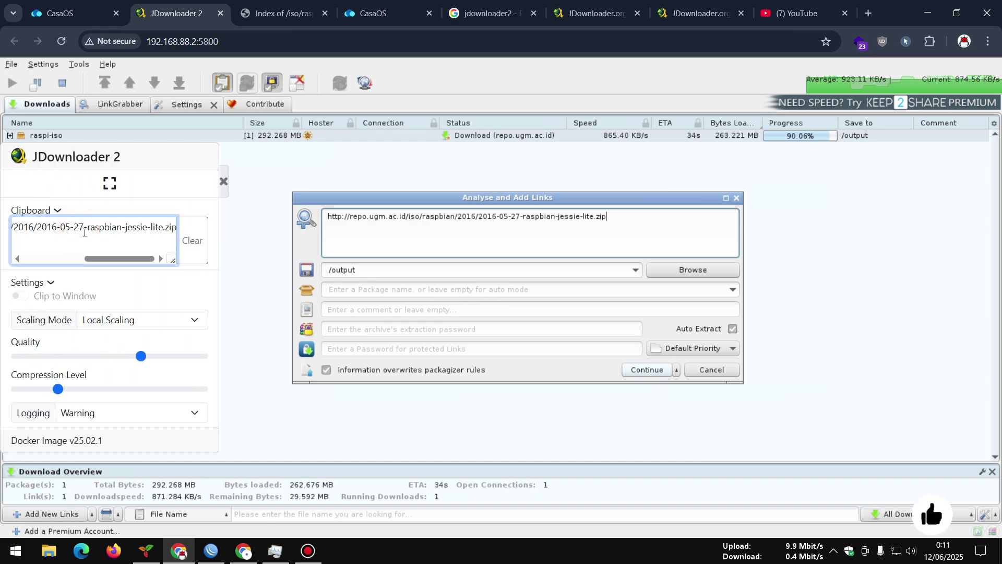
pyautogui.hotkey('ctrl', 'a')
pyautogui.press('Delete')
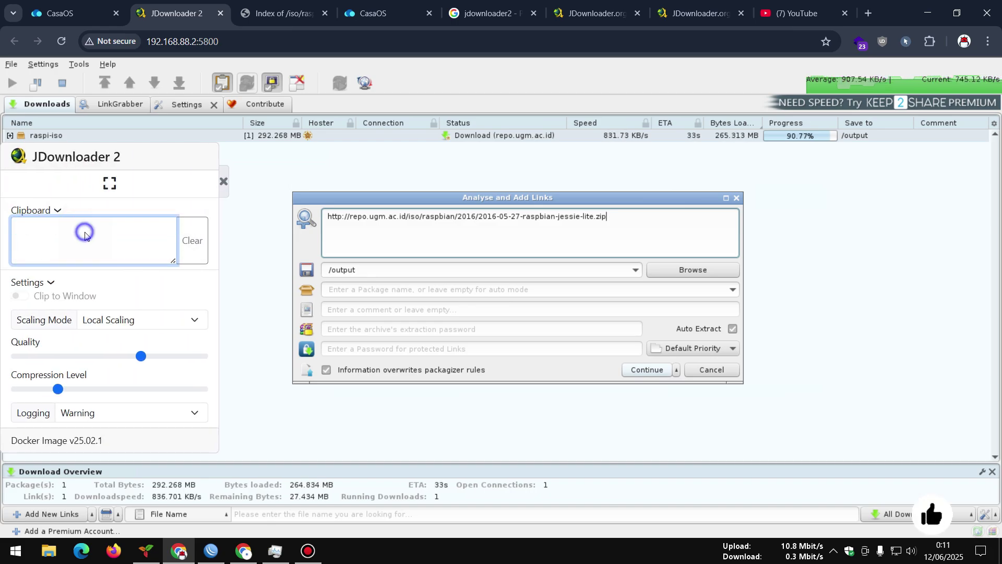
pyautogui.rightClick(84, 230)
pyautogui.click(143, 359)
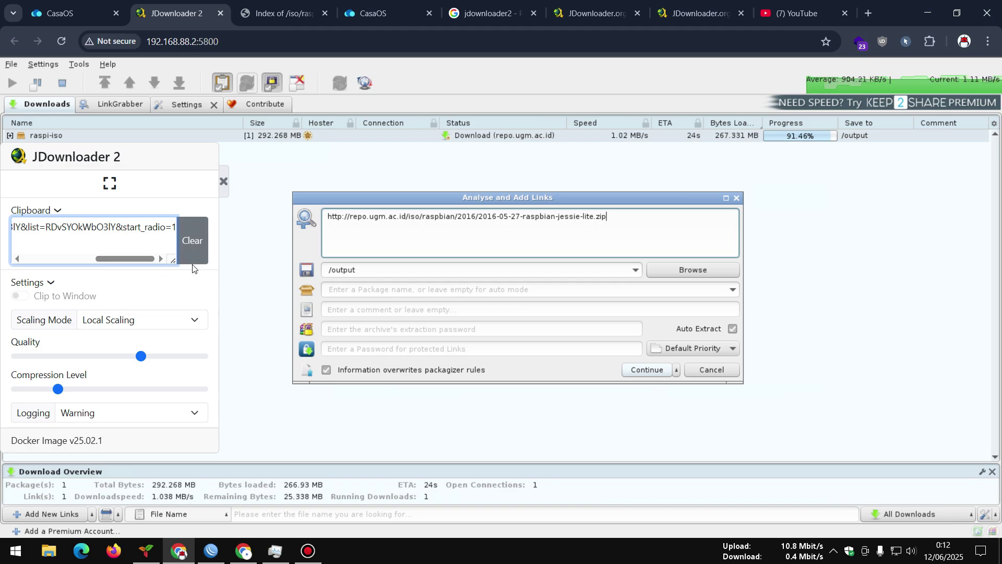
pyautogui.click(263, 255)
# - Dismiss the video-or-playlist prompt and replace the Raspbian link in the Analyse and Add Links dialog with the YouTube mix link
pyautogui.click(613, 223)
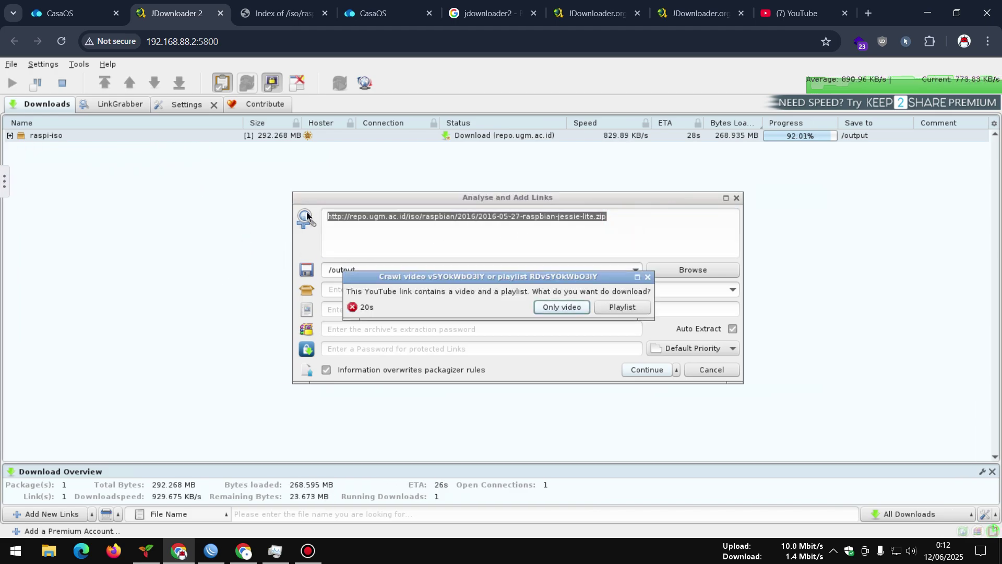
pyautogui.click(649, 281)
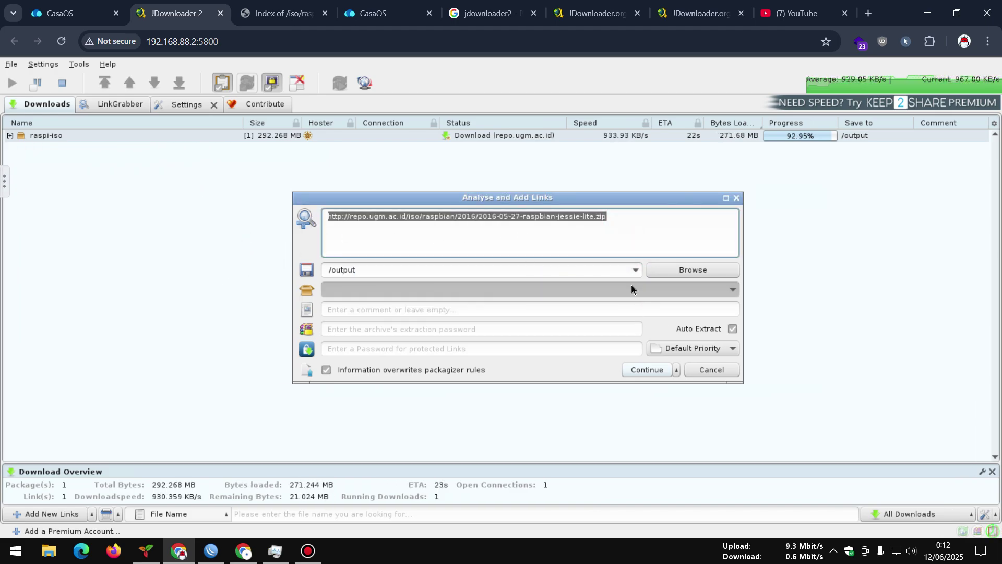
pyautogui.press('BackSpace')
pyautogui.rightClick(565, 219)
pyautogui.click(585, 255)
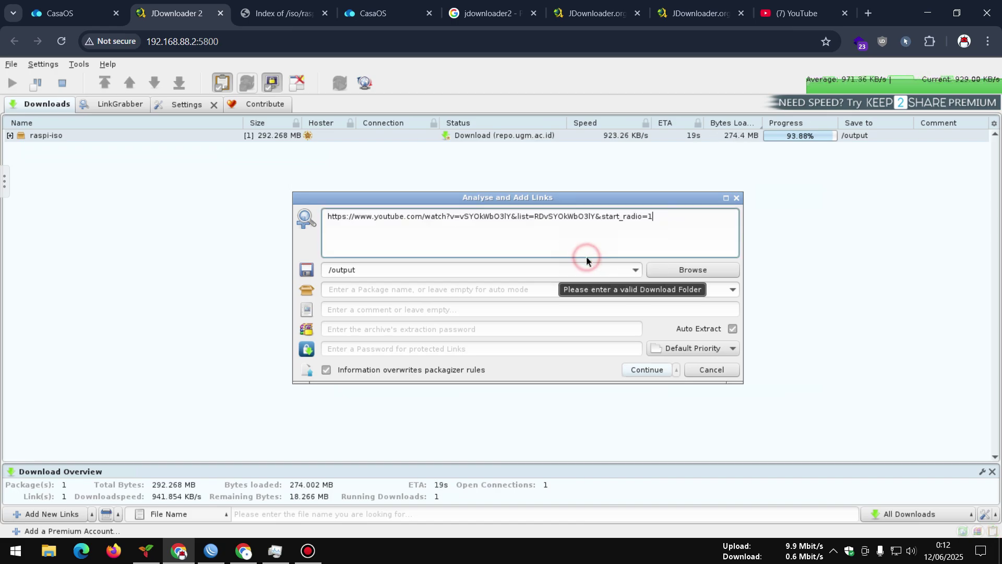
pyautogui.click(524, 244)
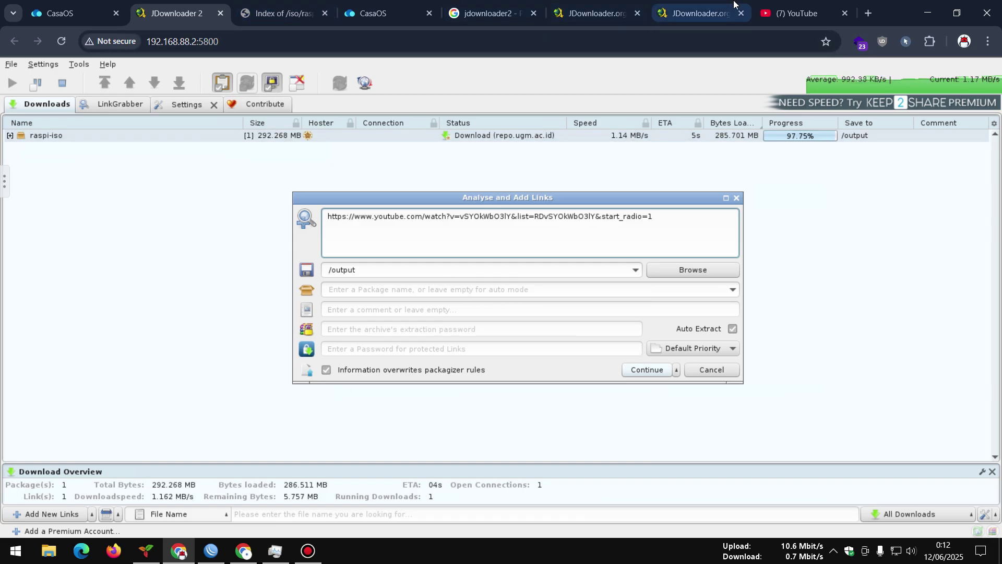
# - Switch to YouTube and copy the link of the single video DJ NISPANAH ATEH from the home page
pyautogui.click(772, 15)
pyautogui.scroll(-12, 473, 405)
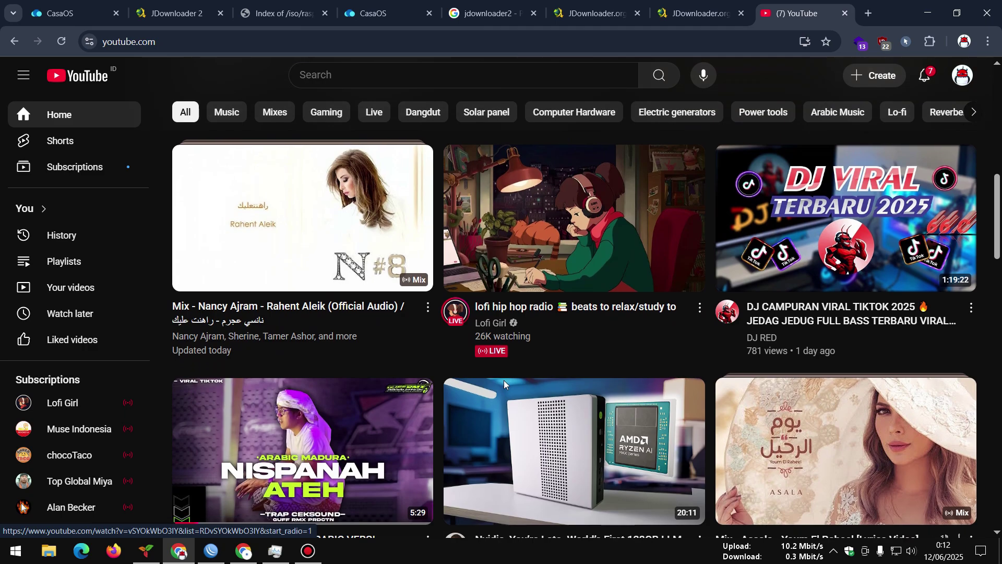
pyautogui.scroll(-3, 504, 385)
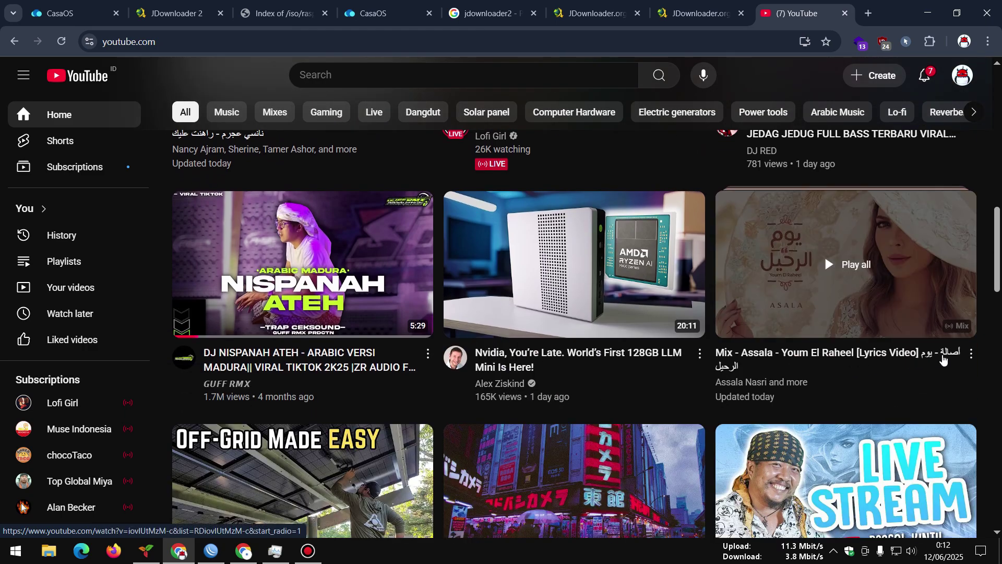
pyautogui.moveTo(494, 376)
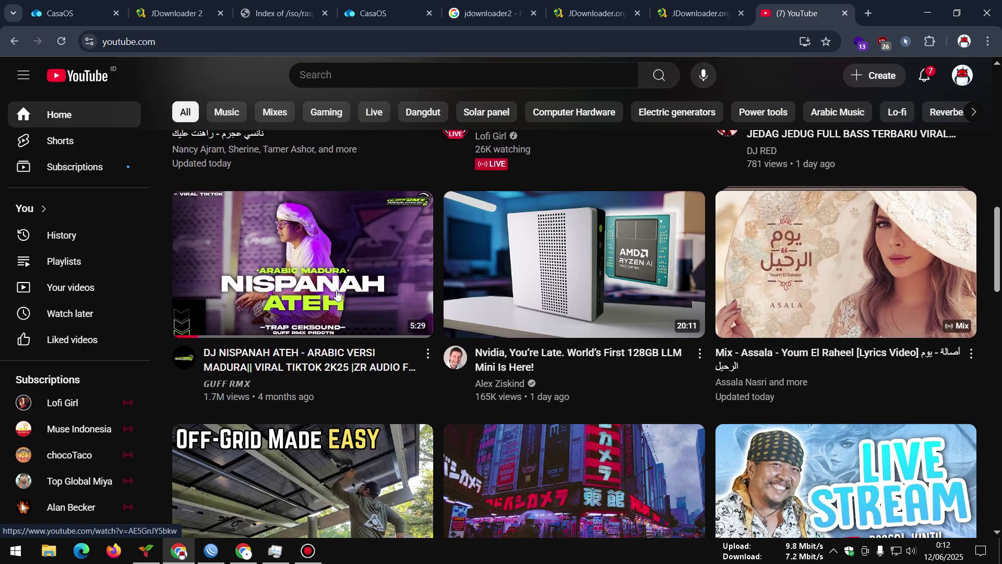
pyautogui.rightClick(295, 235)
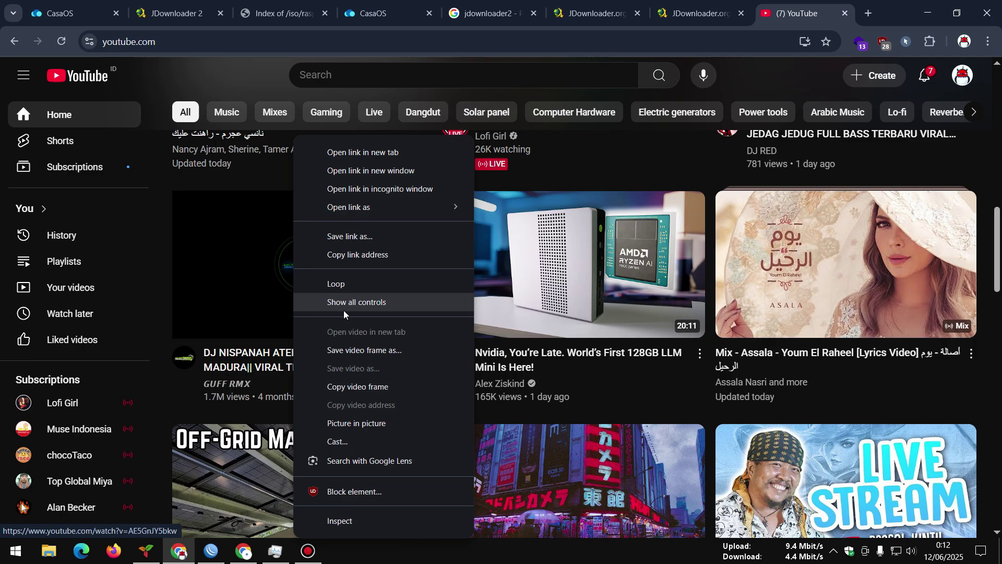
pyautogui.click(358, 256)
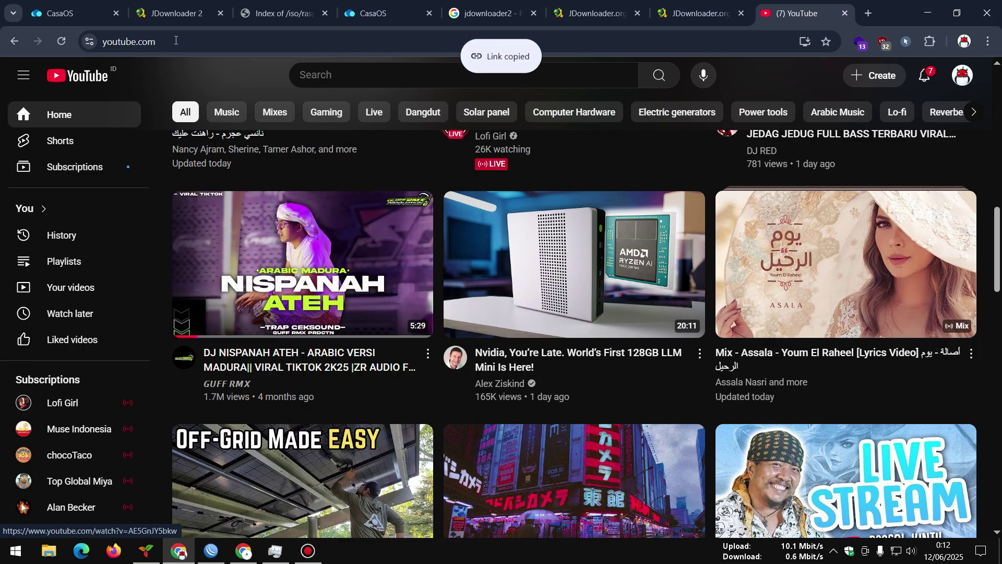
# - Return to JDownloader, replace the side-panel clipboard text with the DJ NISPANAH ATEH video link, and close the panel
pyautogui.hotkey('ctrl', '1')
pyautogui.hotkey('ctrl', '2')
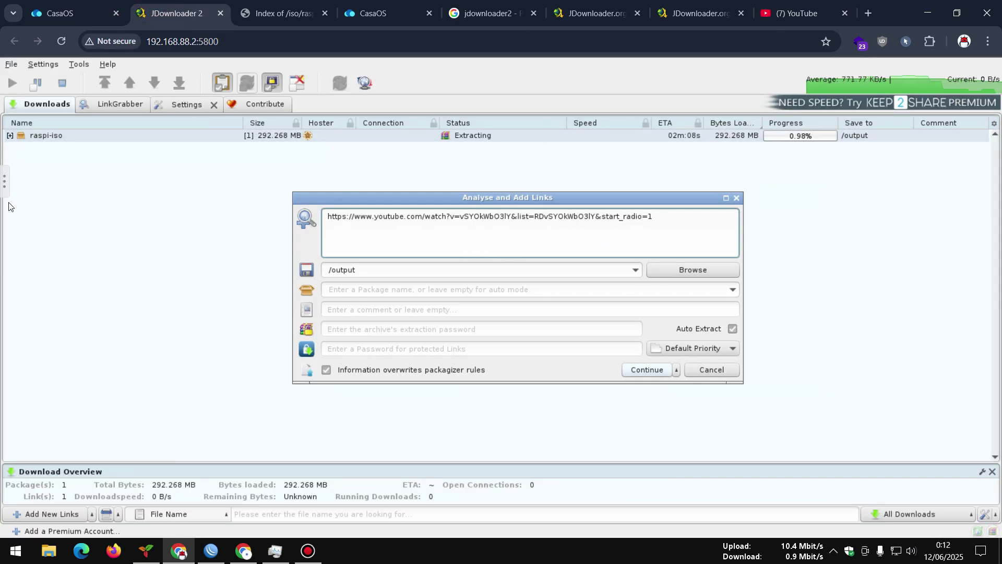
pyautogui.click(5, 182)
pyautogui.click(126, 227)
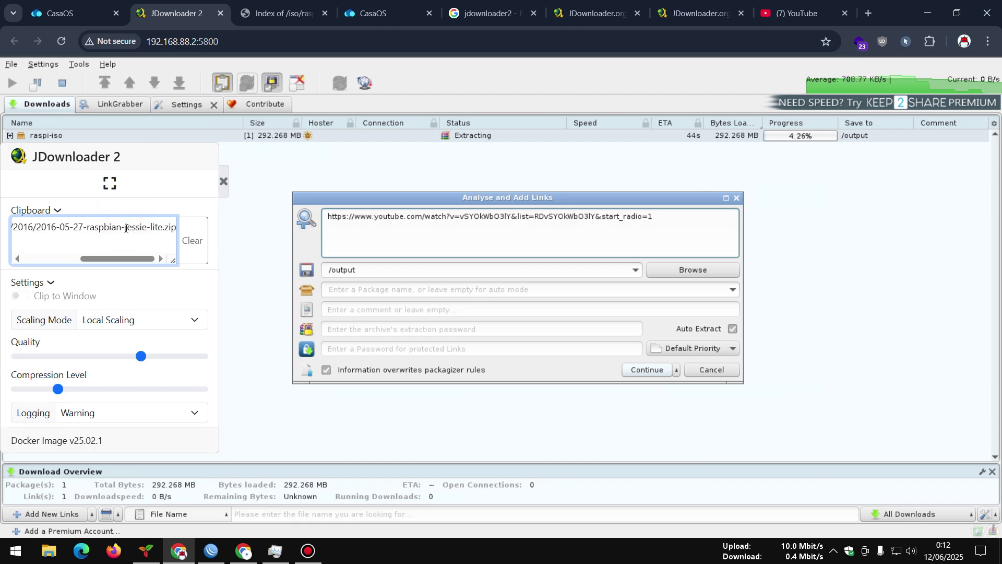
pyautogui.hotkey('ctrl', 'a')
pyautogui.press('BackSpace')
pyautogui.rightClick(125, 228)
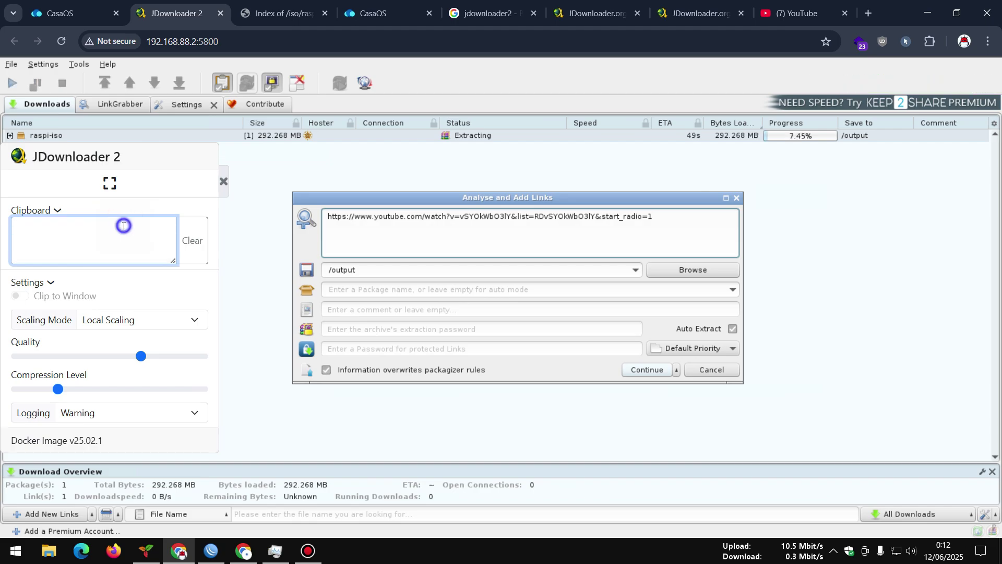
pyautogui.click(152, 354)
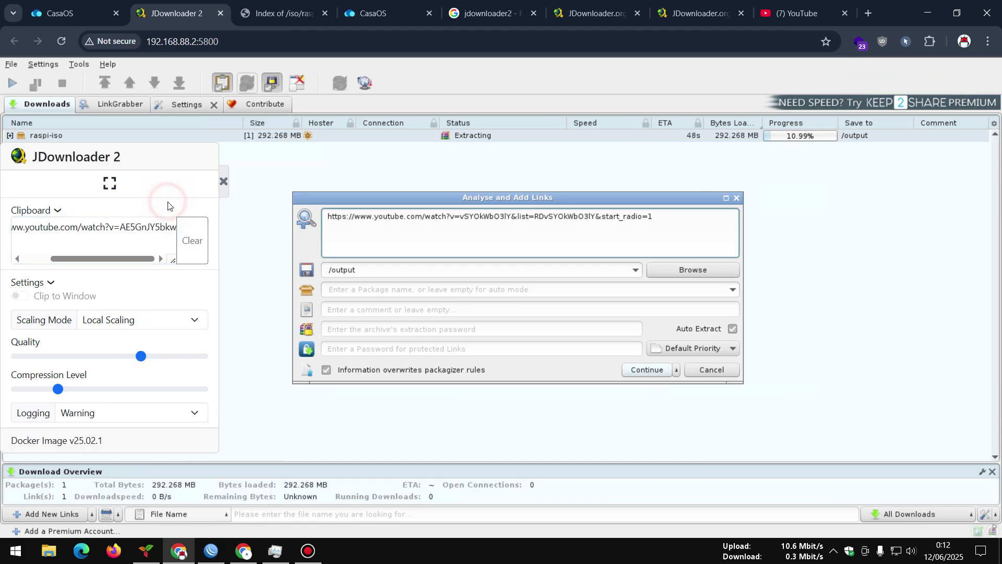
pyautogui.click(220, 183)
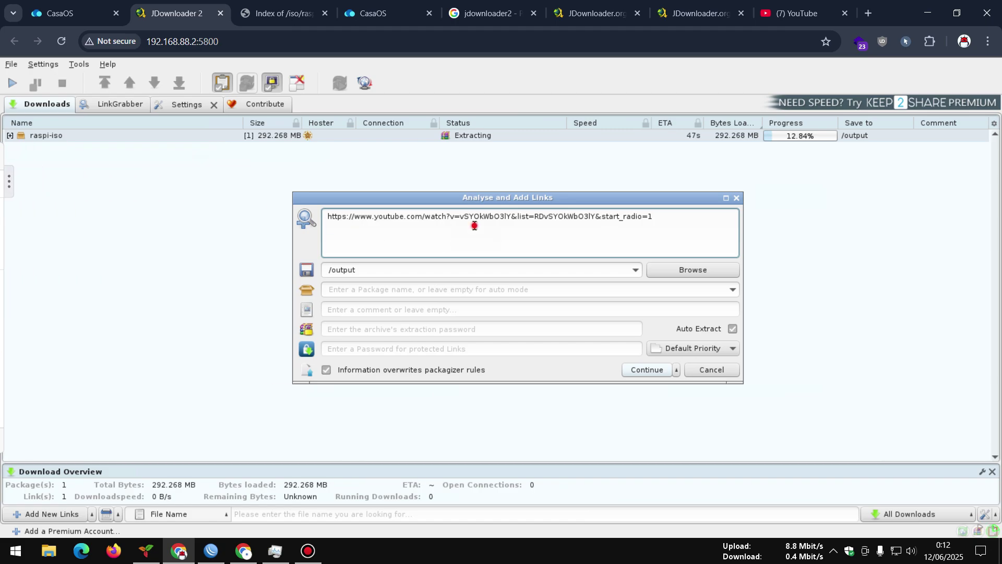
pyautogui.moveTo(655, 215); pyautogui.dragTo(277, 211)
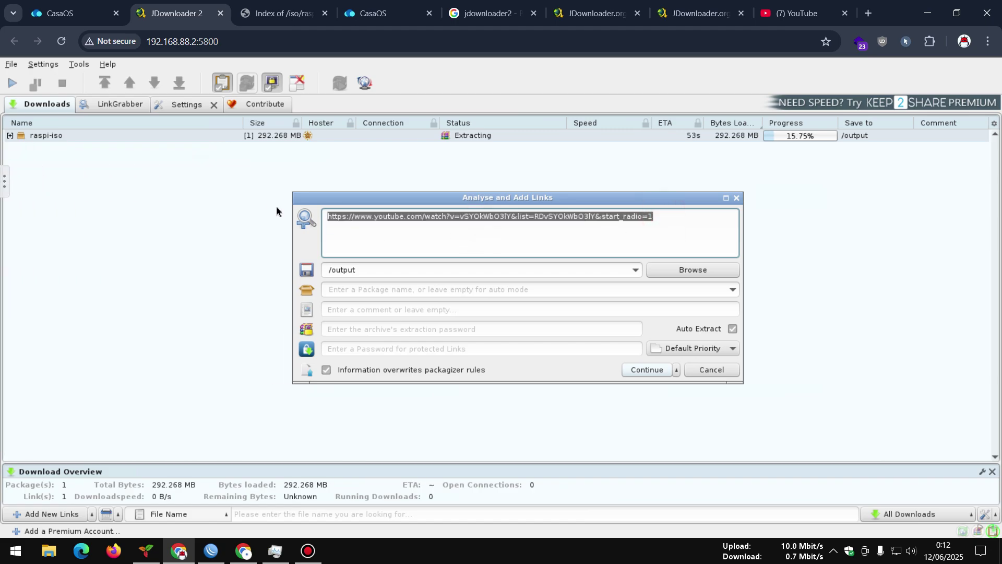
pyautogui.press('BackSpace')
pyautogui.rightClick(347, 223)
pyautogui.click(368, 265)
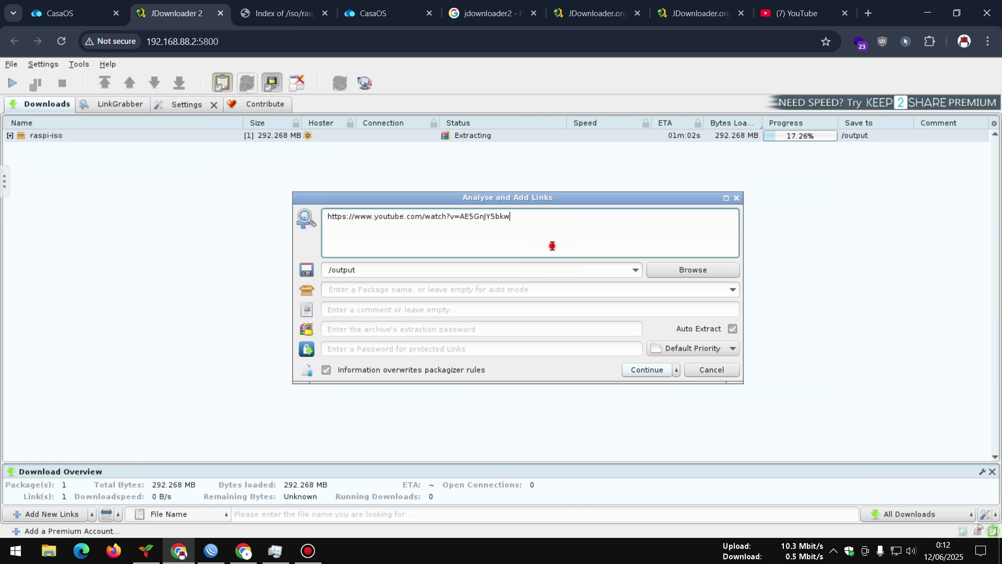
# - Name the package ytmusic in the Analyse and Add Links dialog and continue with the link analysis
pyautogui.click(363, 289)
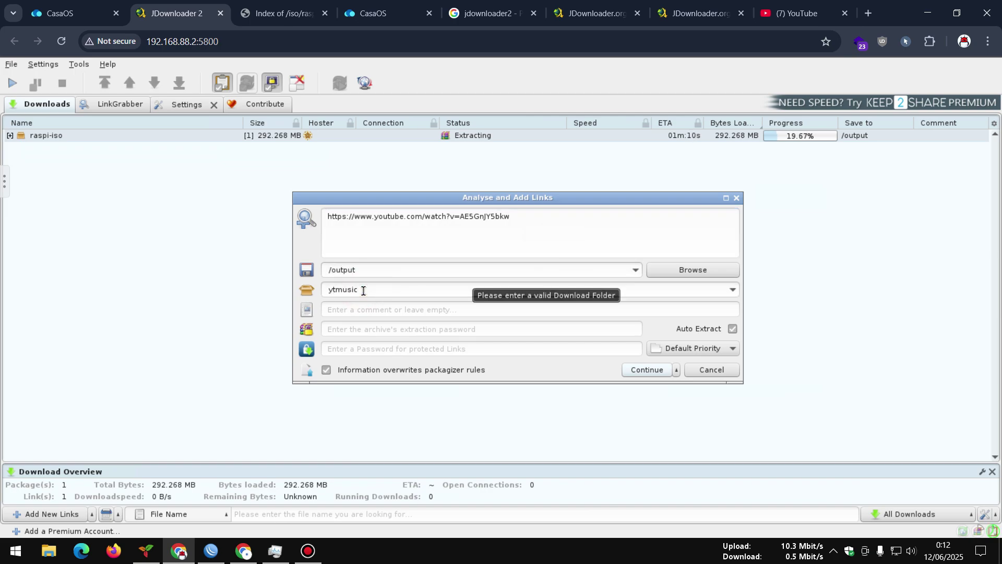
pyautogui.write('ytmusic')
pyautogui.click(646, 370)
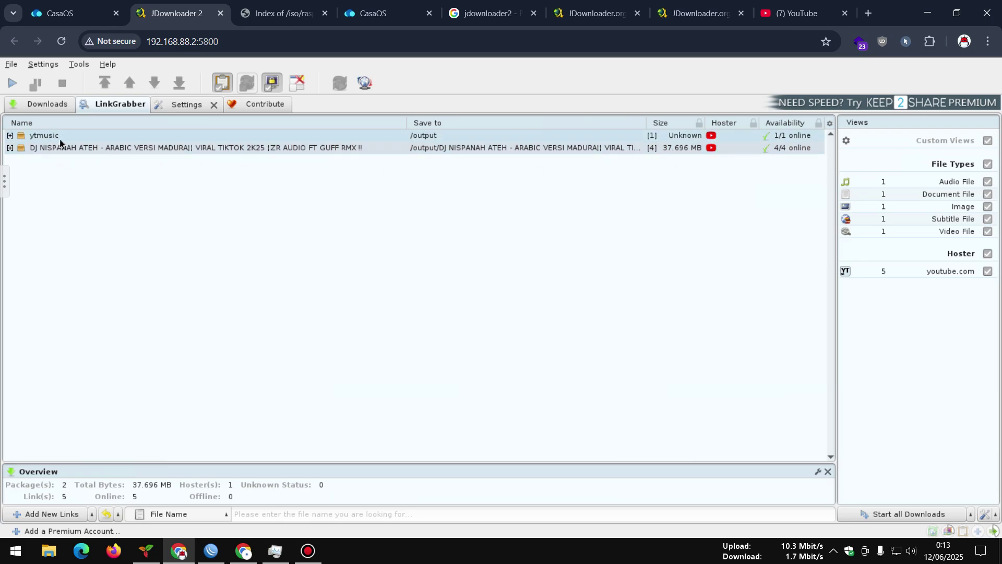
# - Start the download of the DJ NISPANAH ATEH package from the LinkGrabber list
pyautogui.click(490, 149)
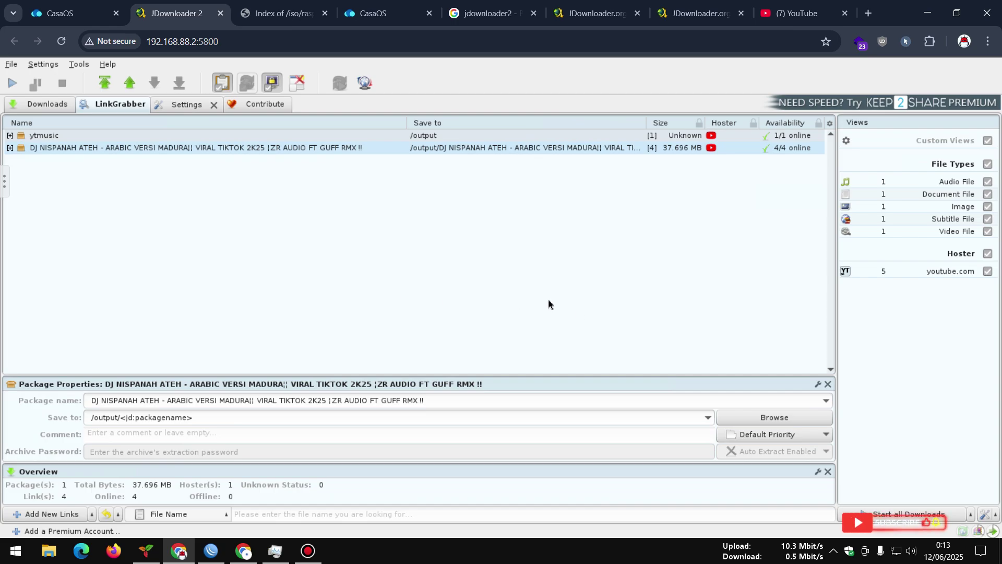
pyautogui.rightClick(162, 149)
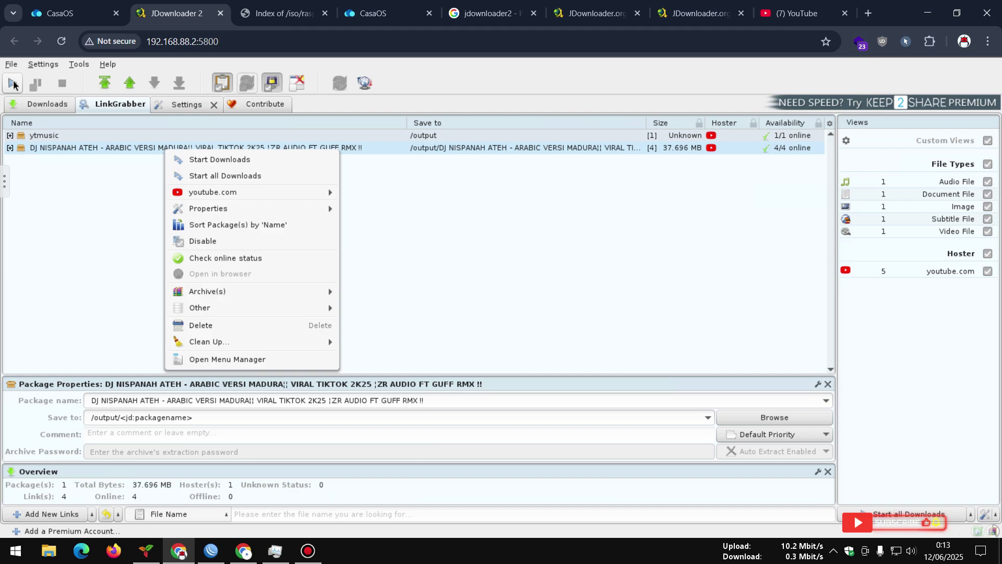
pyautogui.click(199, 163)
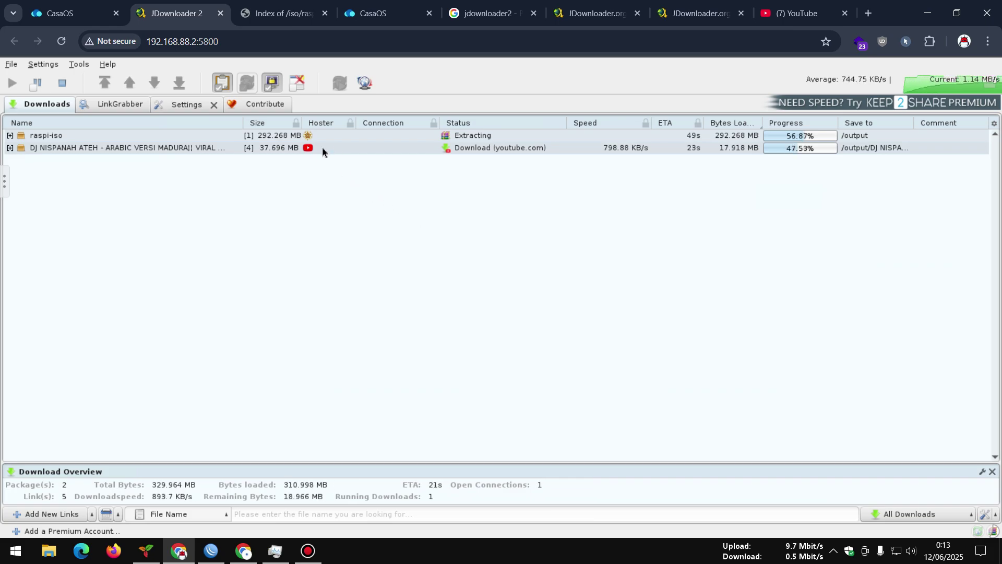
# - Switch to CasaOS, browse the DATA drive in Files to home/repo/JDownloader2, and preview the Raspbian zip's file details
pyautogui.click(78, 13)
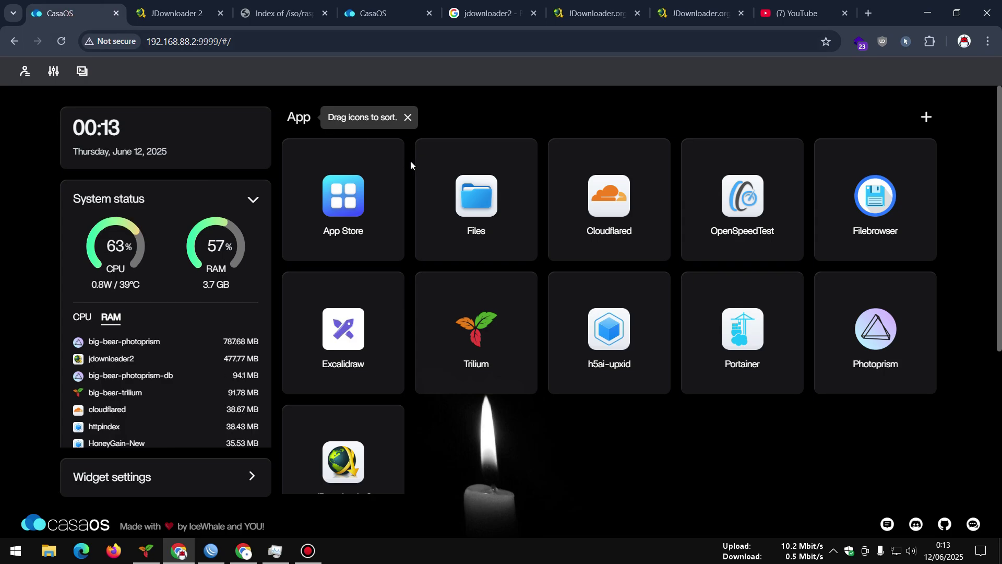
pyautogui.click(487, 220)
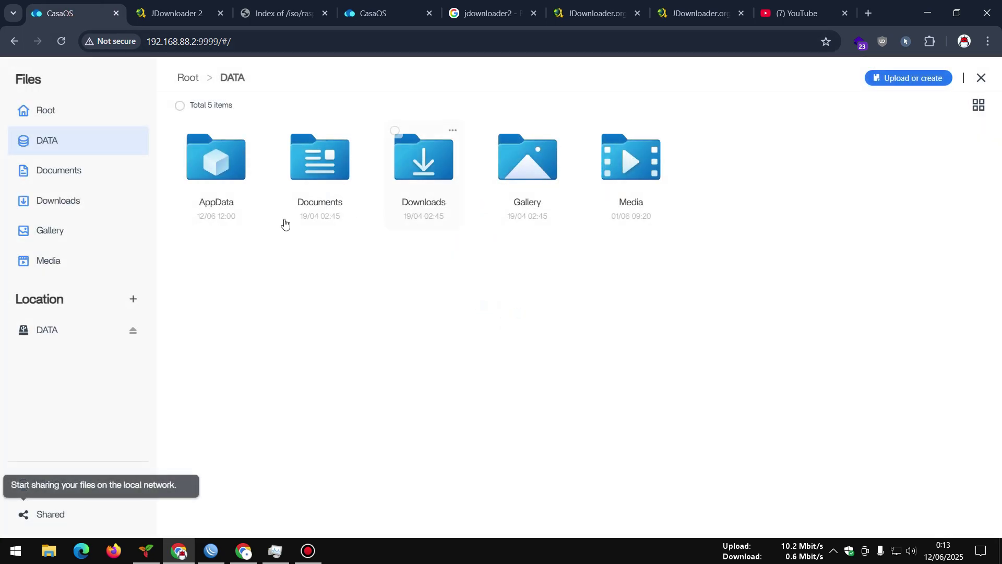
pyautogui.click(46, 334)
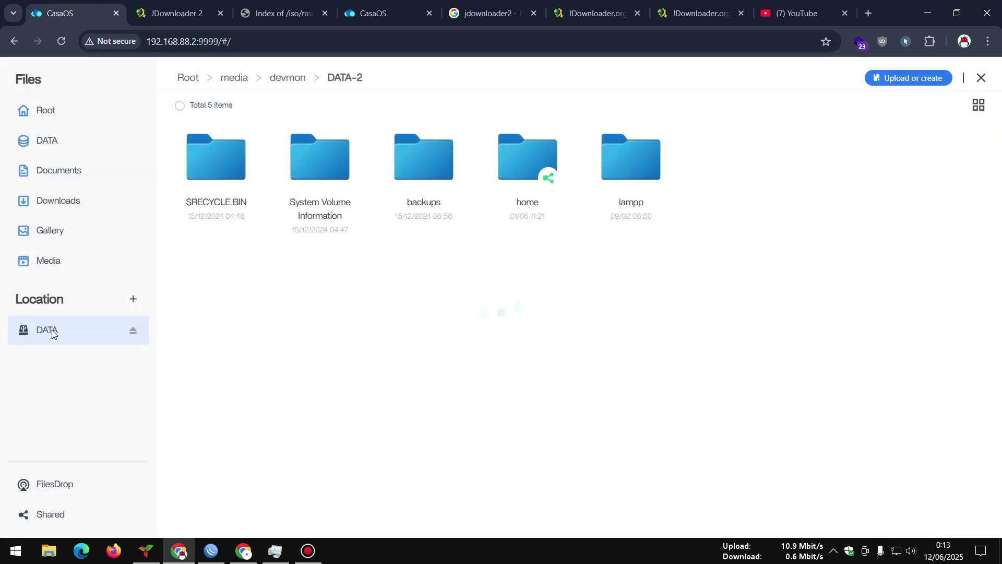
pyautogui.click(527, 188)
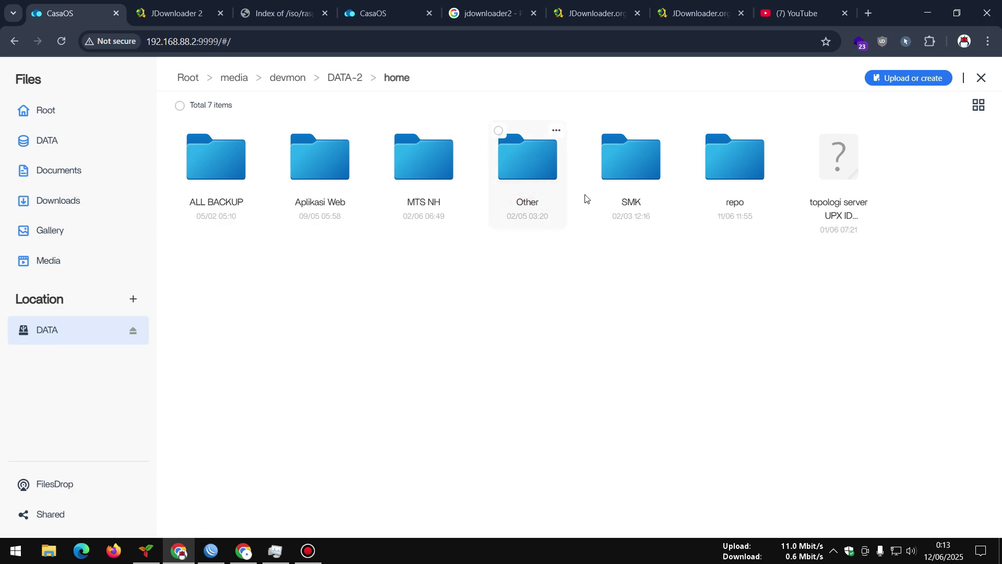
pyautogui.click(725, 180)
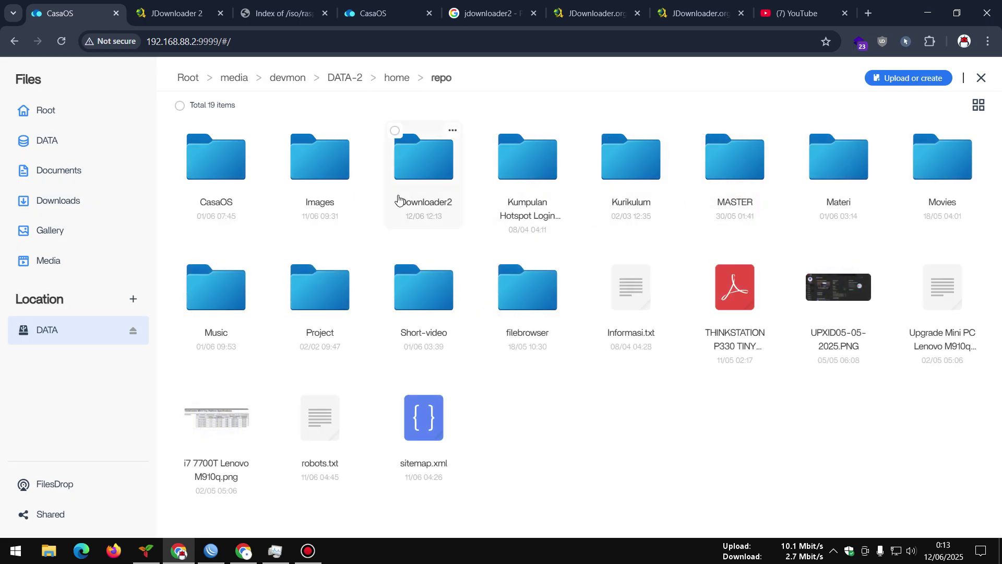
pyautogui.click(406, 187)
pyautogui.moveTo(495, 302); pyautogui.dragTo(468, 257)
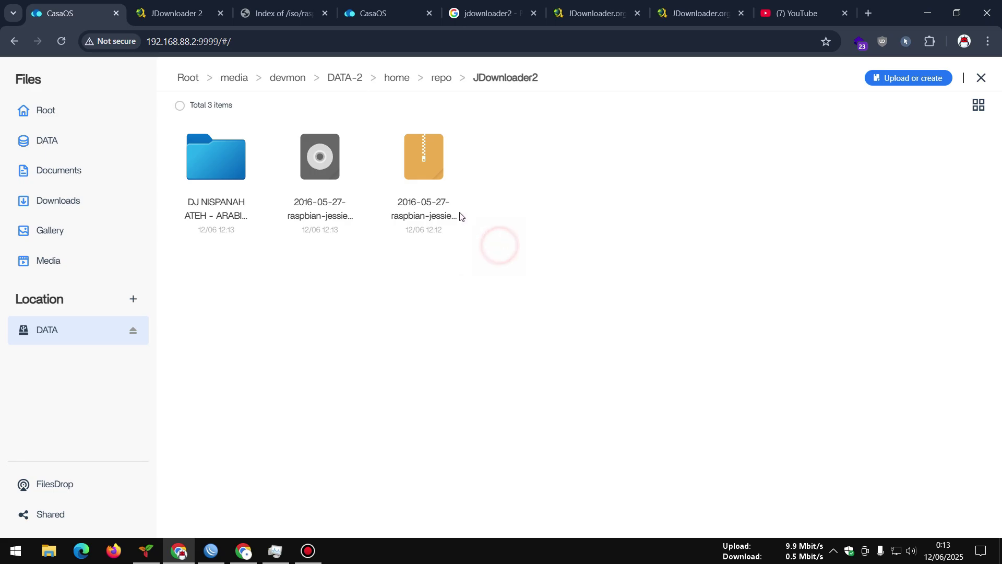
pyautogui.click(429, 176)
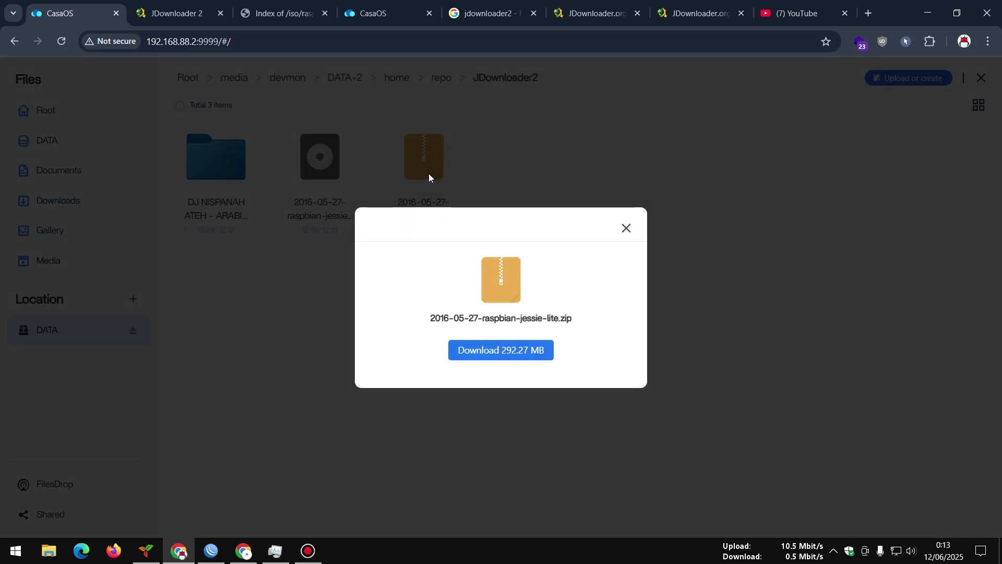
pyautogui.click(626, 228)
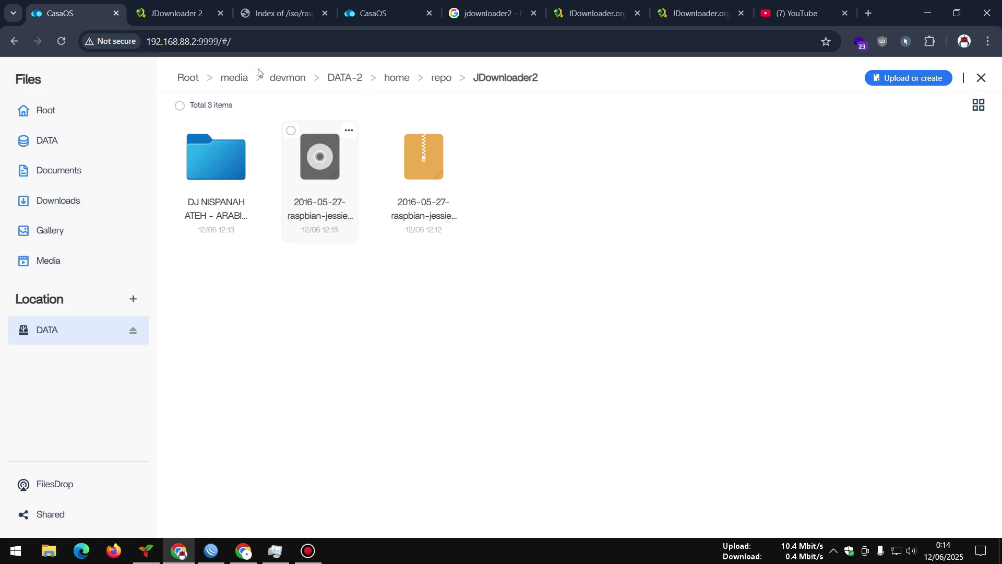
# - Check JDownloader's download list, and return to CasaOS to reopen home/repo/JDownloader2 on the DATA drive and its DJ NISPANAH ATEH folder
pyautogui.hotkey('ctrl', 'Tab')
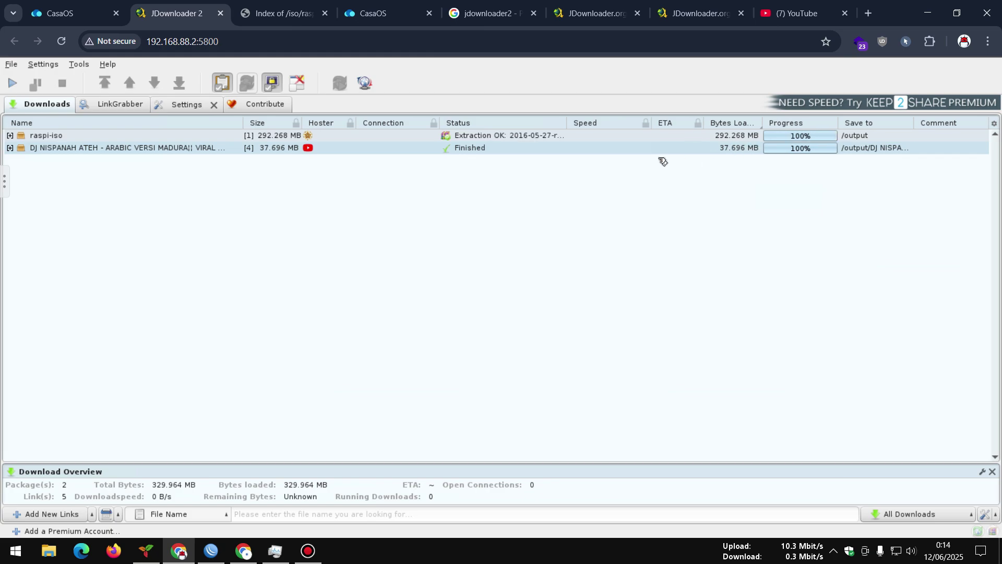
pyautogui.click(73, 13)
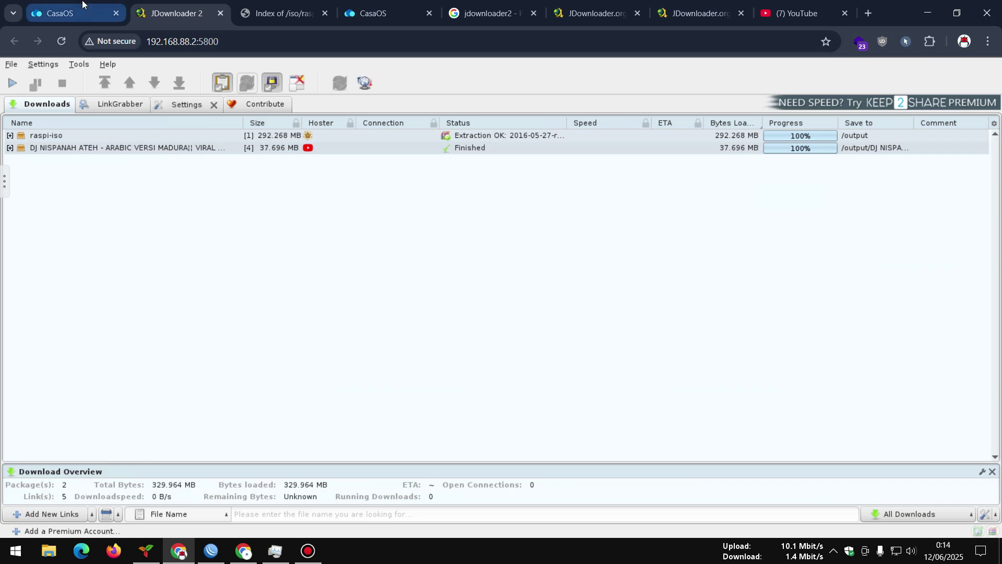
pyautogui.rightClick(276, 265)
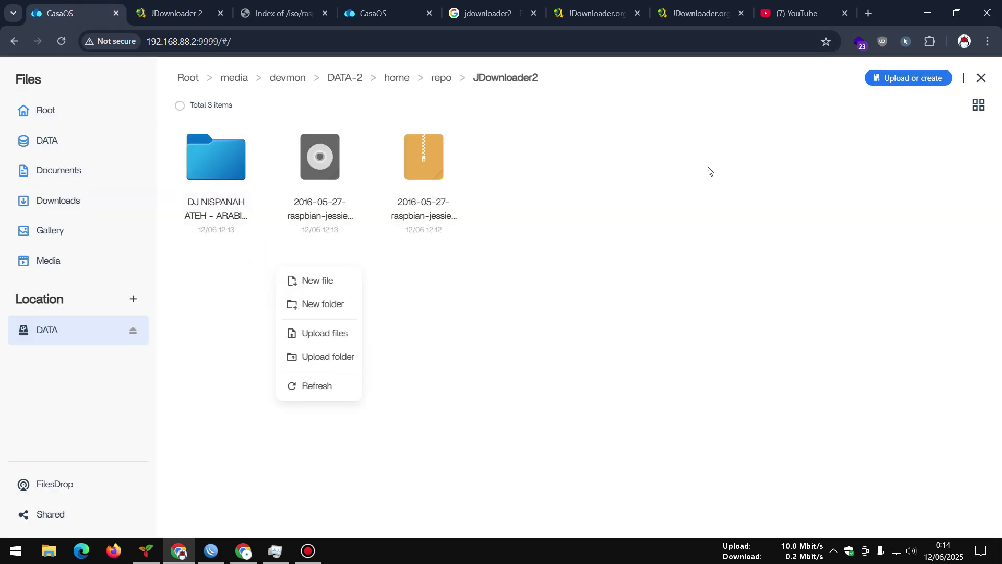
pyautogui.click(981, 77)
pyautogui.click(476, 196)
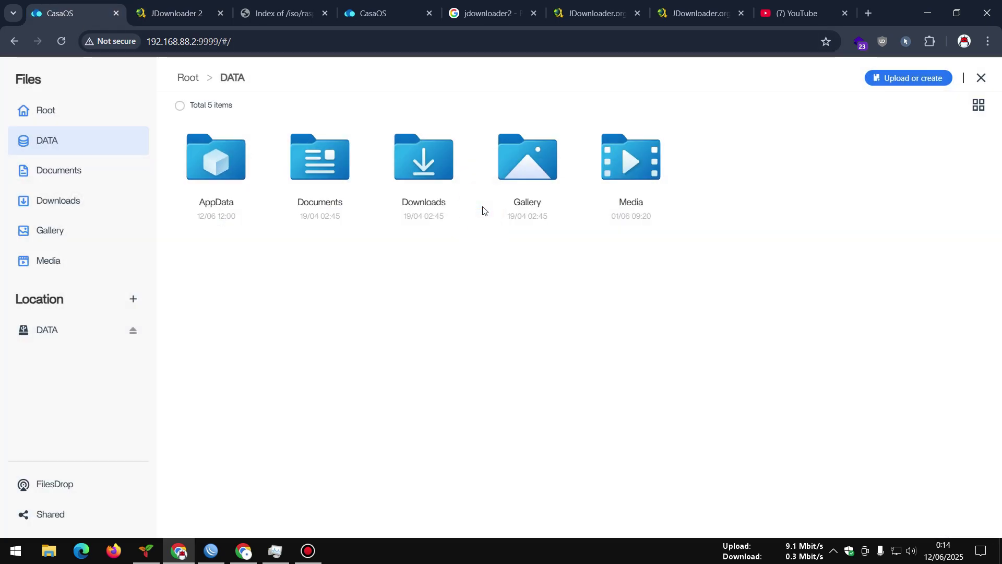
pyautogui.click(61, 332)
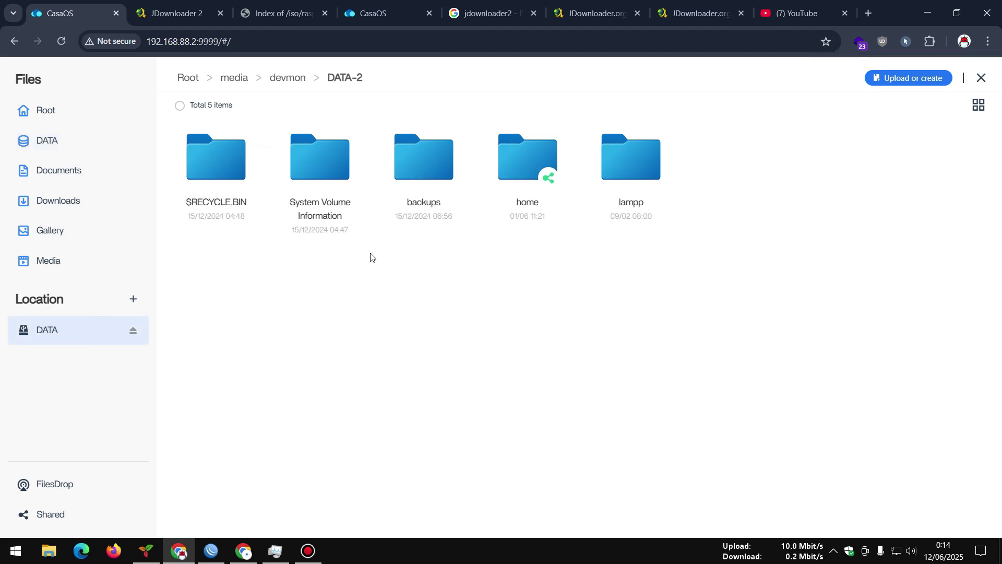
pyautogui.click(527, 170)
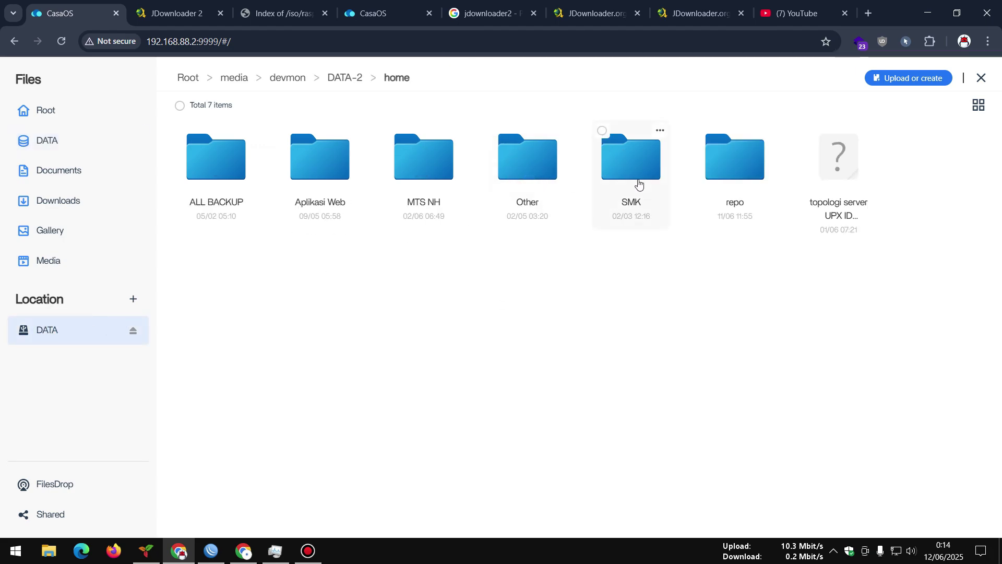
pyautogui.click(713, 177)
pyautogui.click(421, 179)
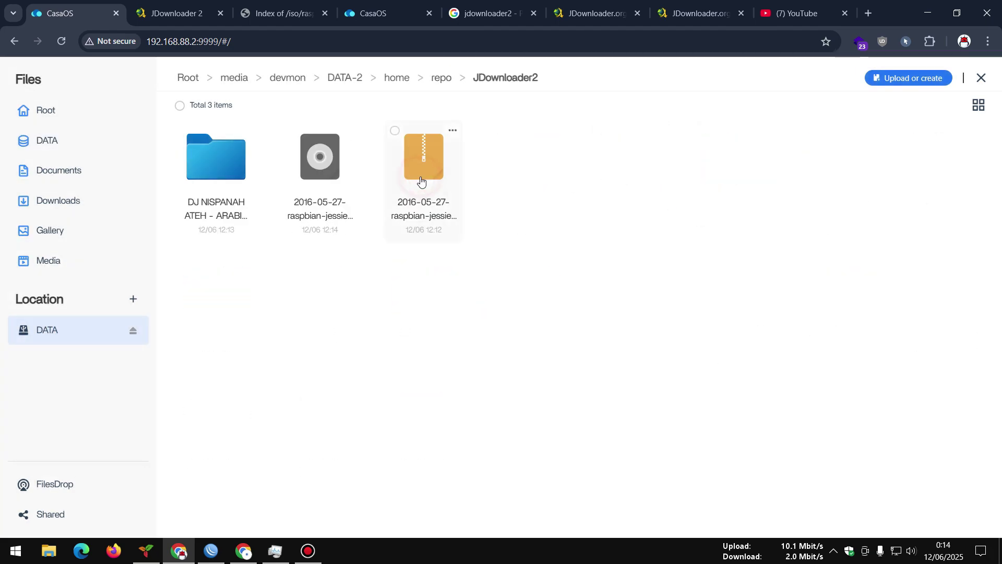
pyautogui.click(193, 180)
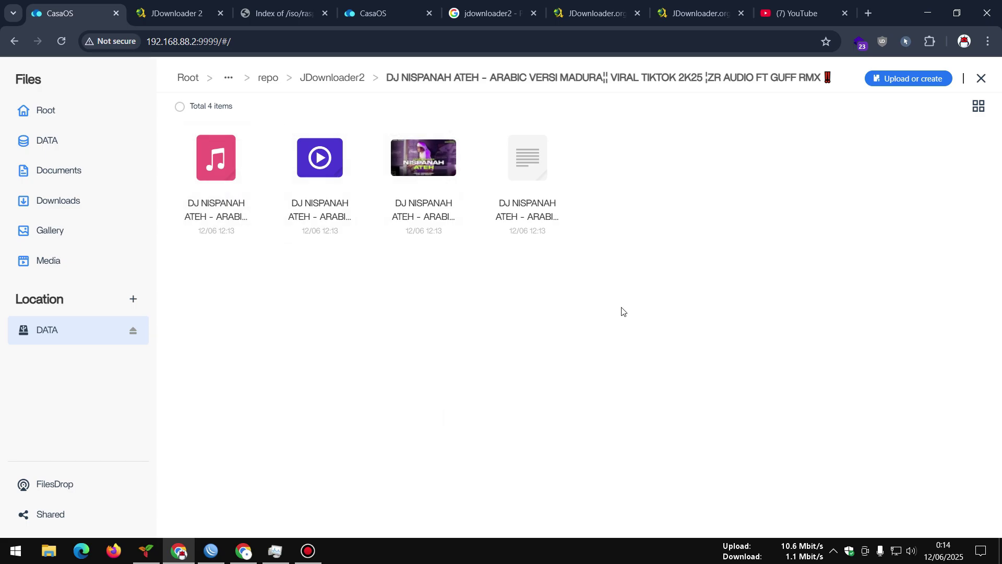
pyautogui.moveTo(622, 307); pyautogui.dragTo(487, 271)
# - Read the downloaded description text file and view the jpg thumbnail, closing each preview
pyautogui.click(515, 209)
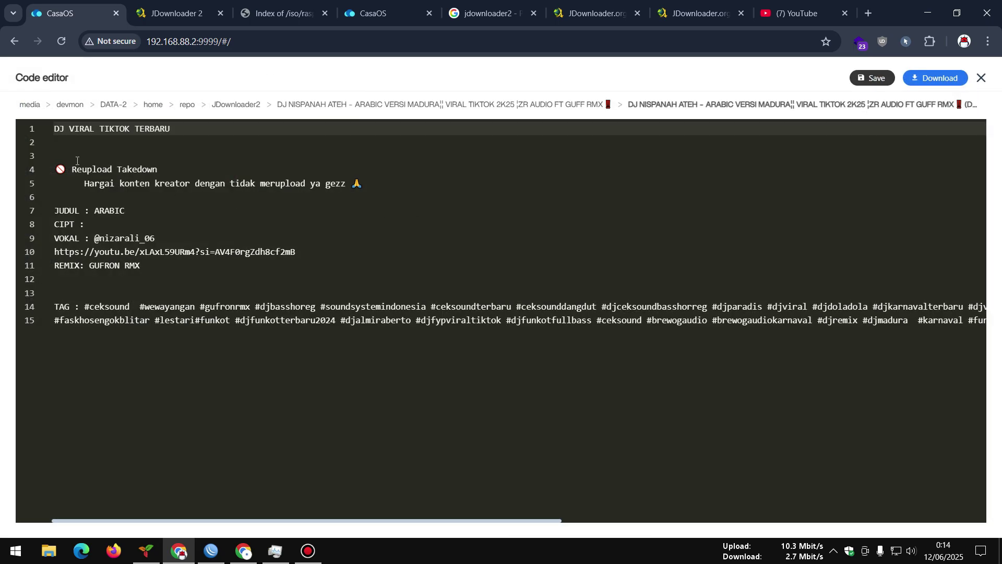
pyautogui.moveTo(56, 166); pyautogui.dragTo(265, 200)
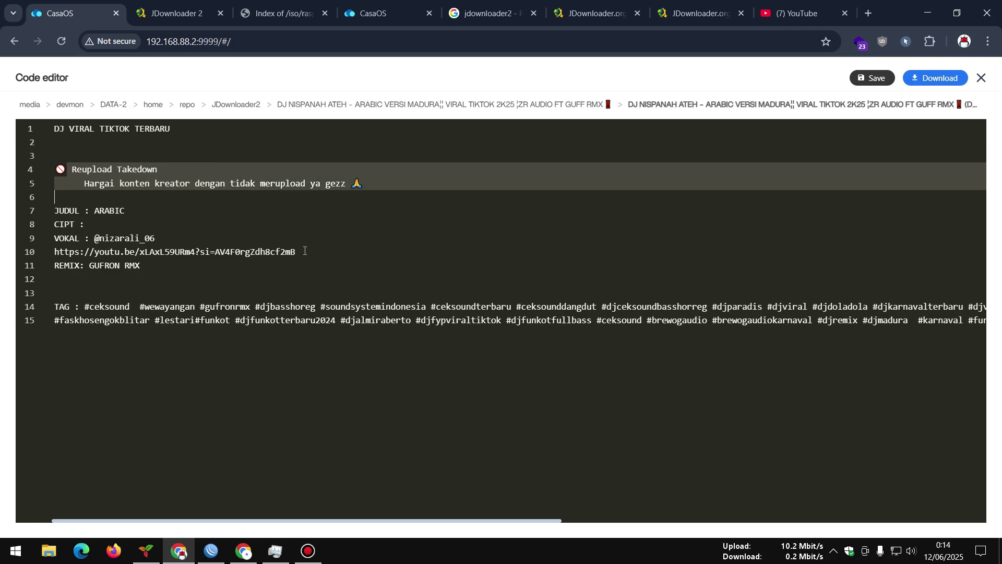
pyautogui.moveTo(583, 327); pyautogui.dragTo(54, 293)
pyautogui.click(102, 186)
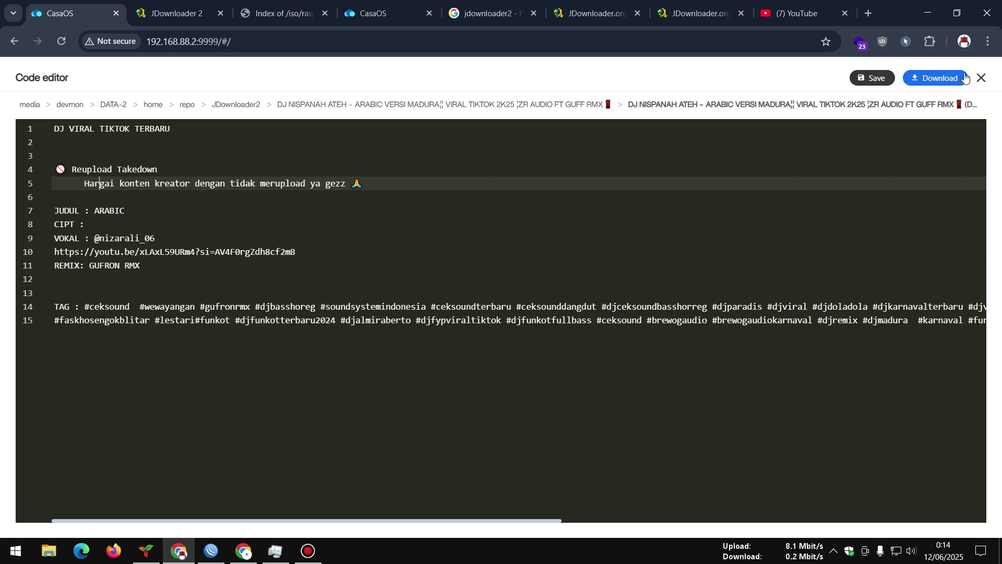
pyautogui.click(981, 78)
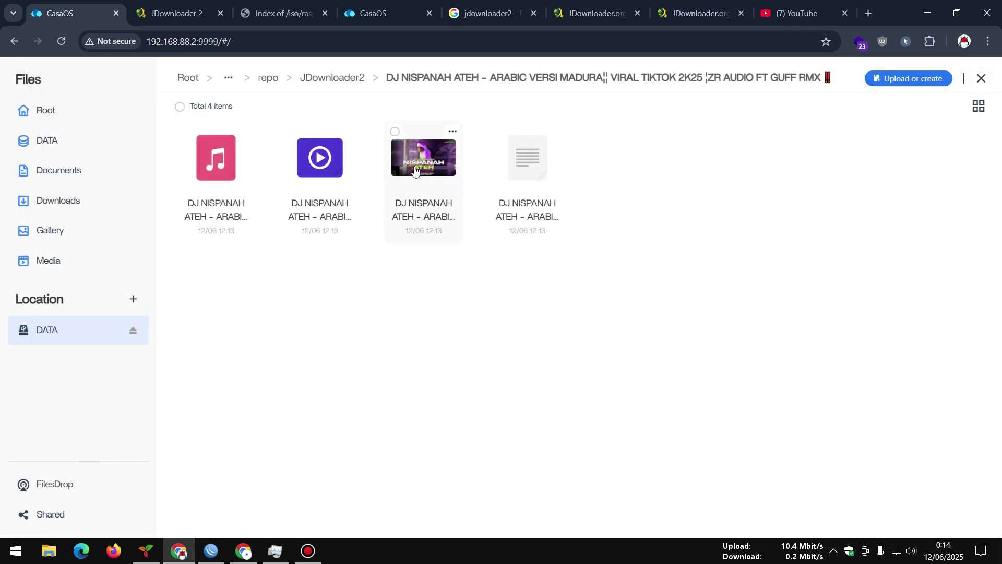
pyautogui.click(415, 170)
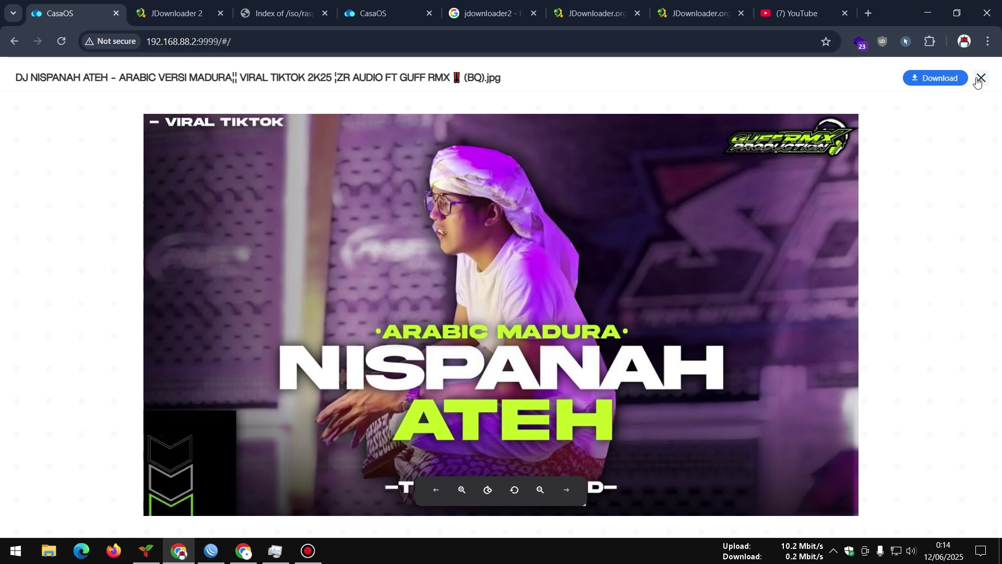
pyautogui.click(982, 77)
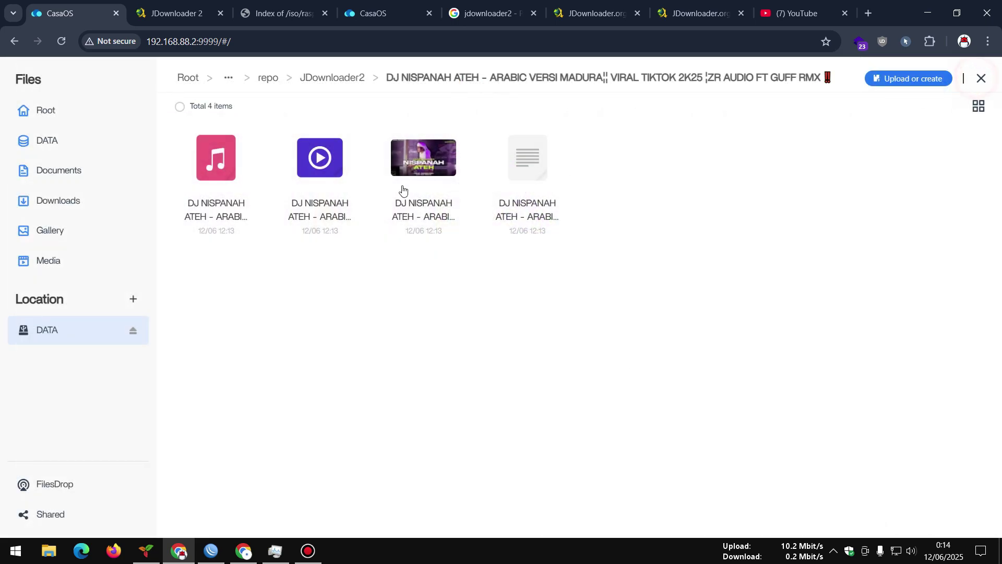
# - Test playback of the downloaded mp4 video, muted and skipped to about 00:36 and 01:16, and of the m4a audio file
pyautogui.click(306, 184)
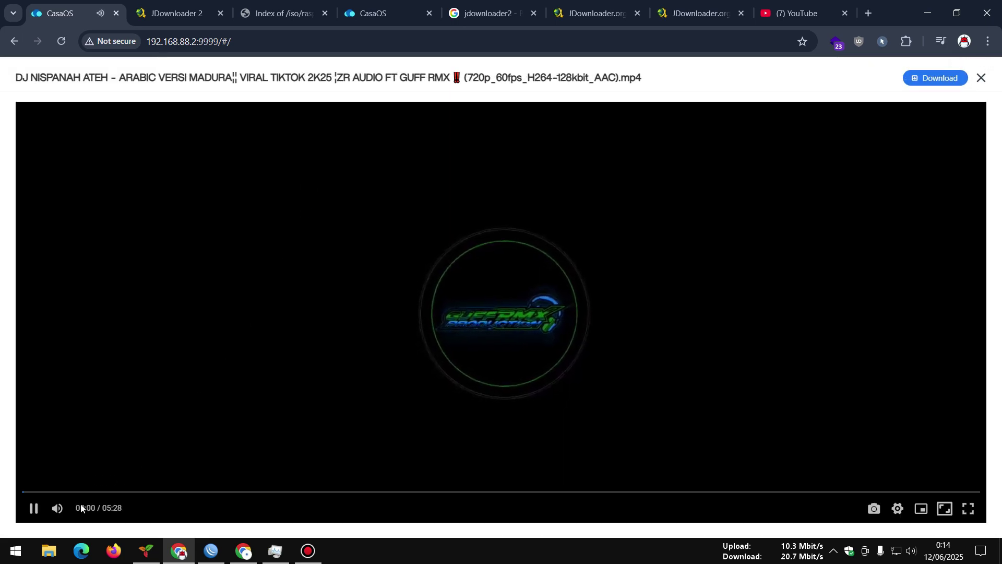
pyautogui.click(37, 511)
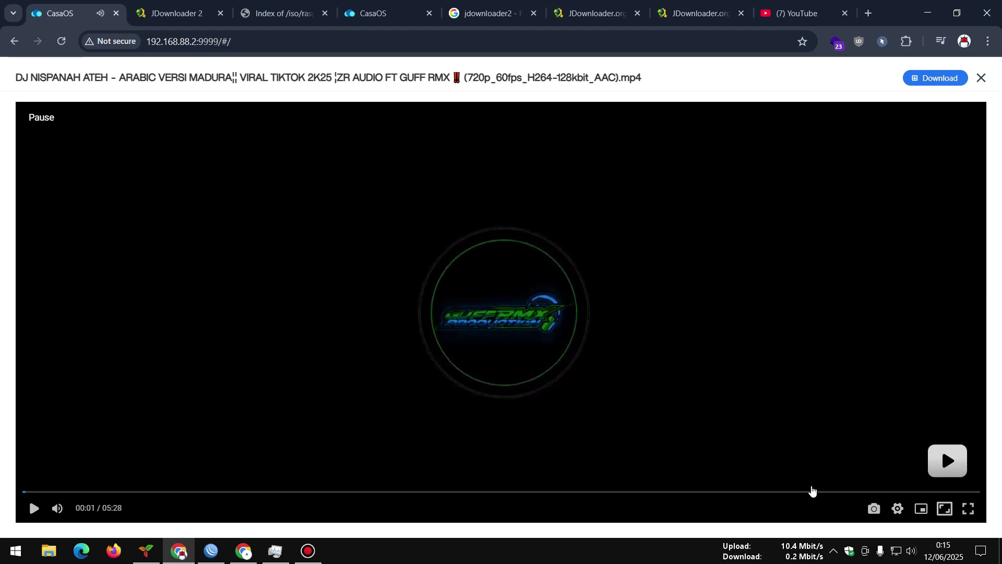
pyautogui.click(57, 508)
pyautogui.click(33, 508)
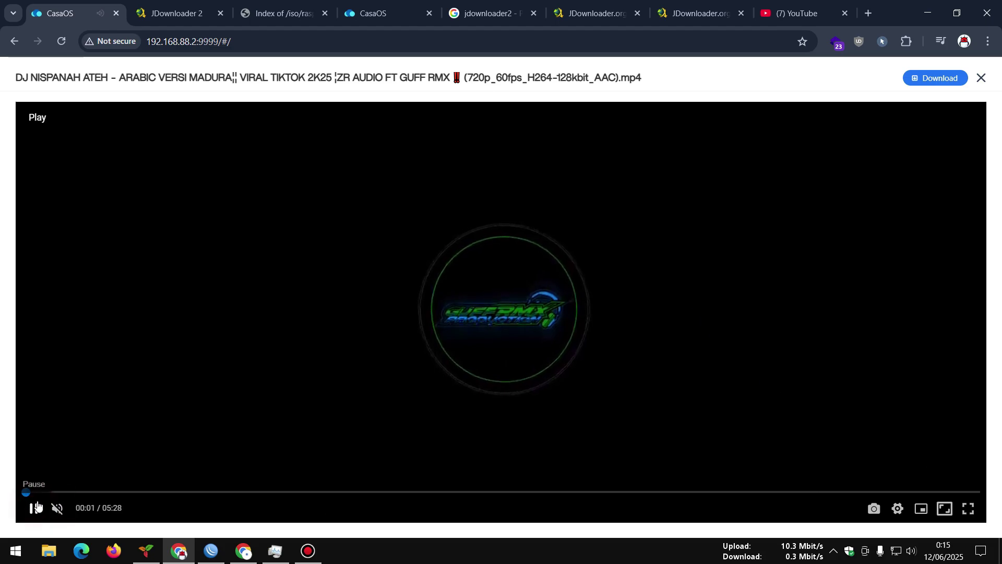
pyautogui.click(130, 493)
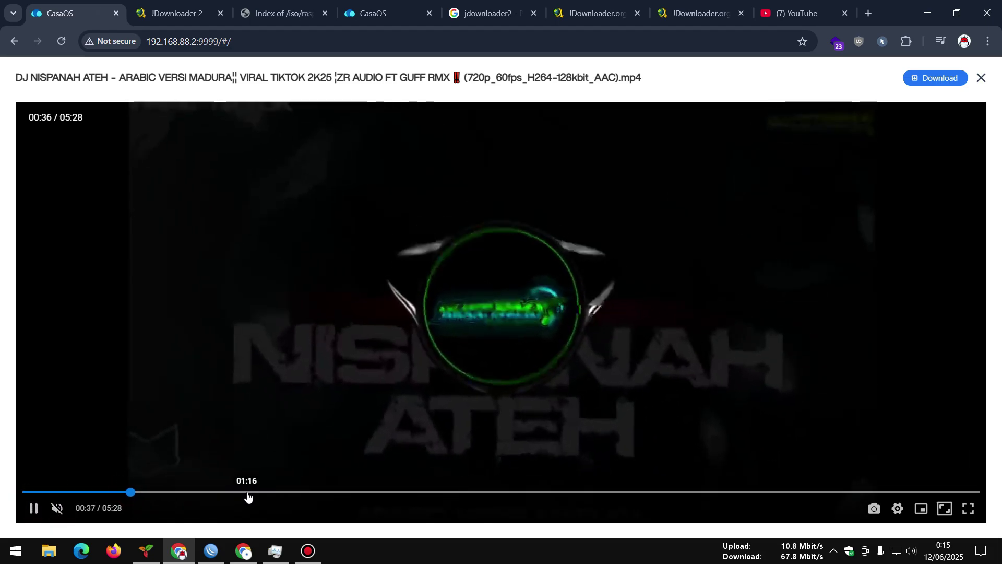
pyautogui.click(248, 492)
pyautogui.click(981, 77)
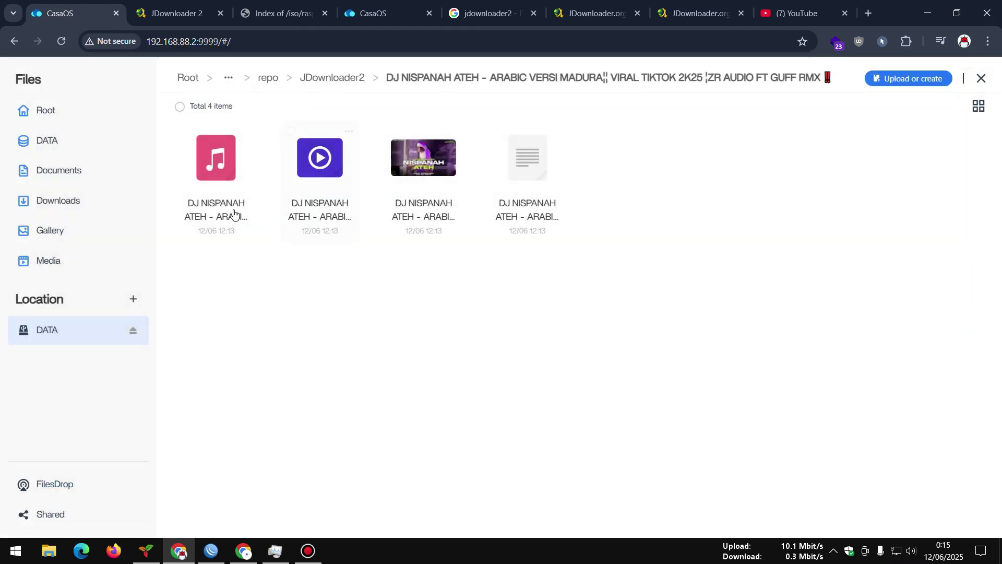
pyautogui.click(226, 189)
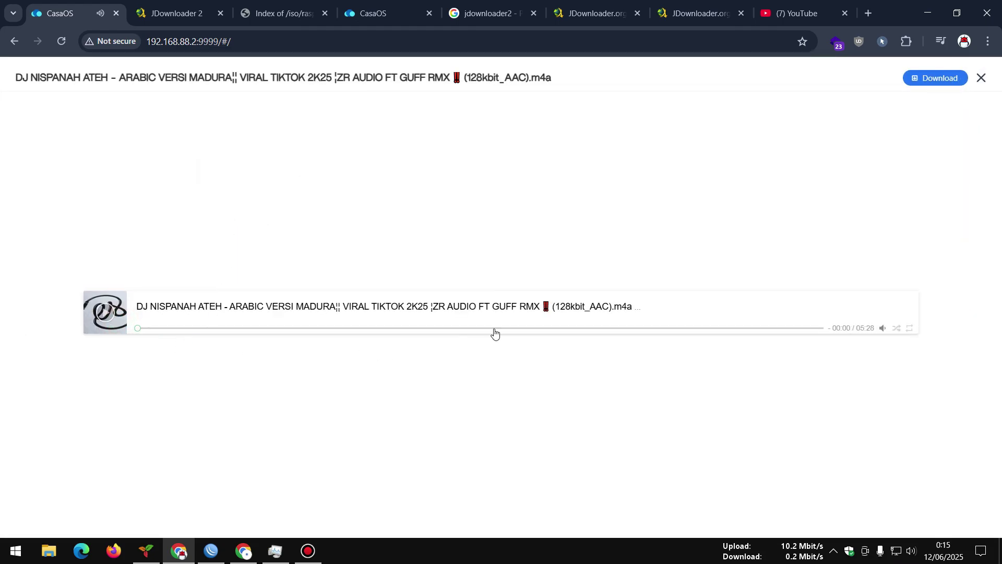
pyautogui.click(981, 78)
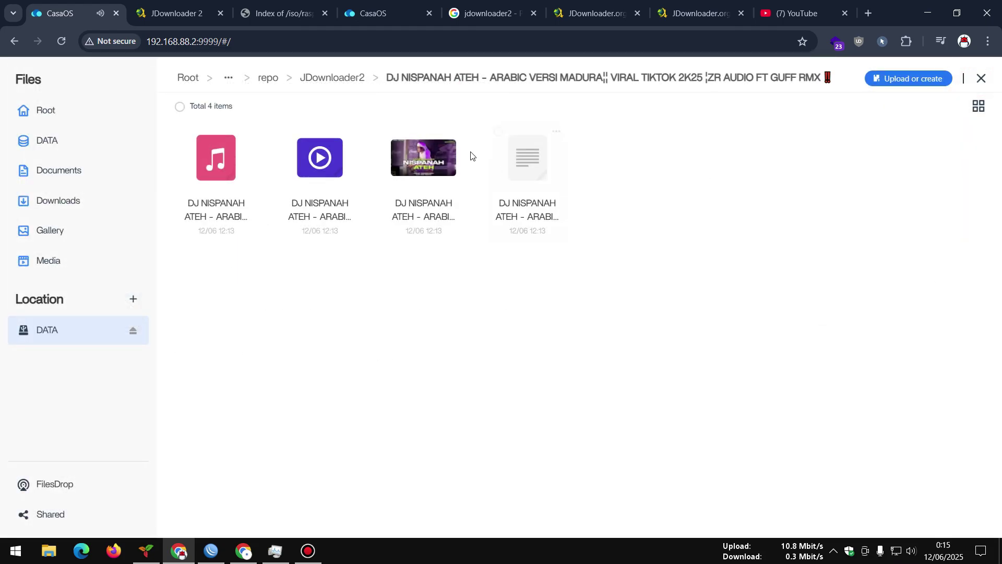
# - Open the bookmarked file index at 192.168.88.2:8085 in a new tab and browse to user_home/JDownloader2
pyautogui.click(868, 13)
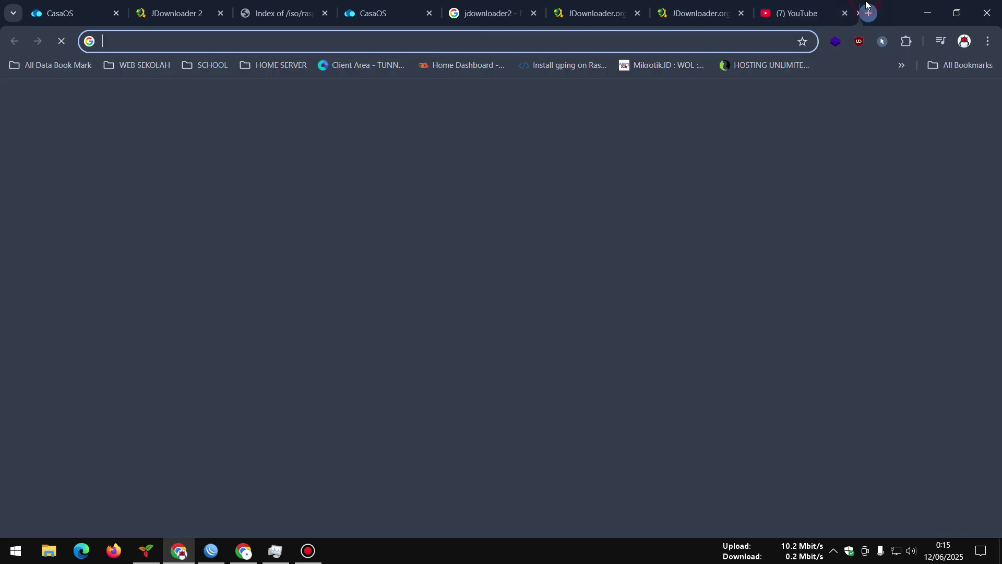
pyautogui.click(274, 65)
pyautogui.click(273, 88)
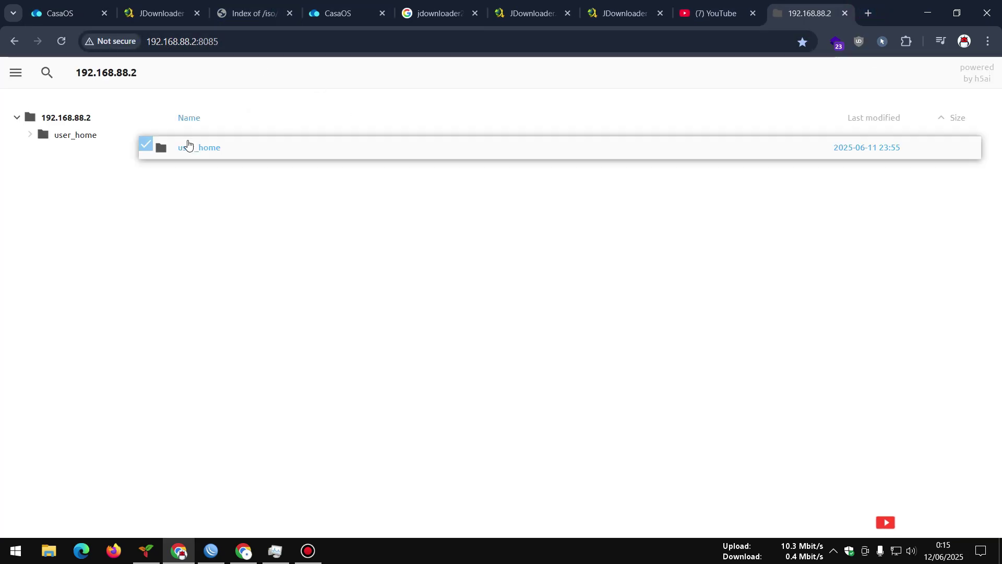
pyautogui.click(187, 145)
pyautogui.click(282, 240)
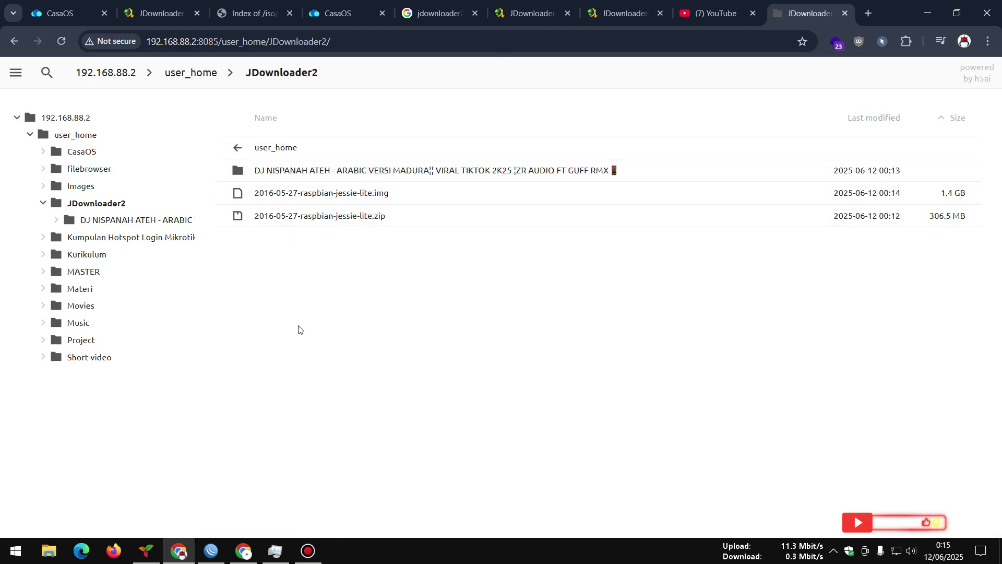
# - Check public access to the downloads in an incognito window at repo.upx.my.id, browsing to user_home/JDownloader2, and minimize that window
pyautogui.hotkey('ctrl', 'shift', 'n')
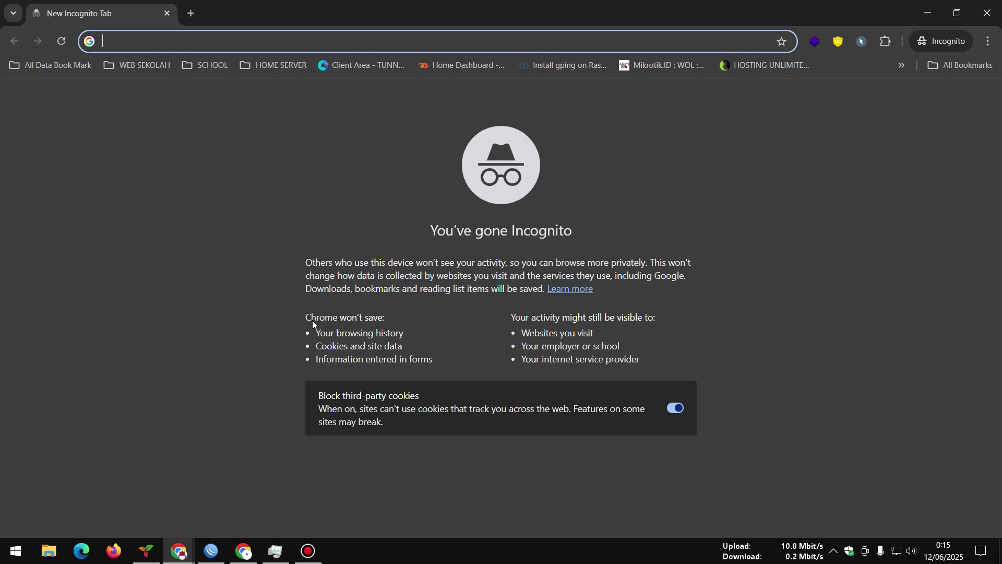
pyautogui.write('repo.upx.my.id')
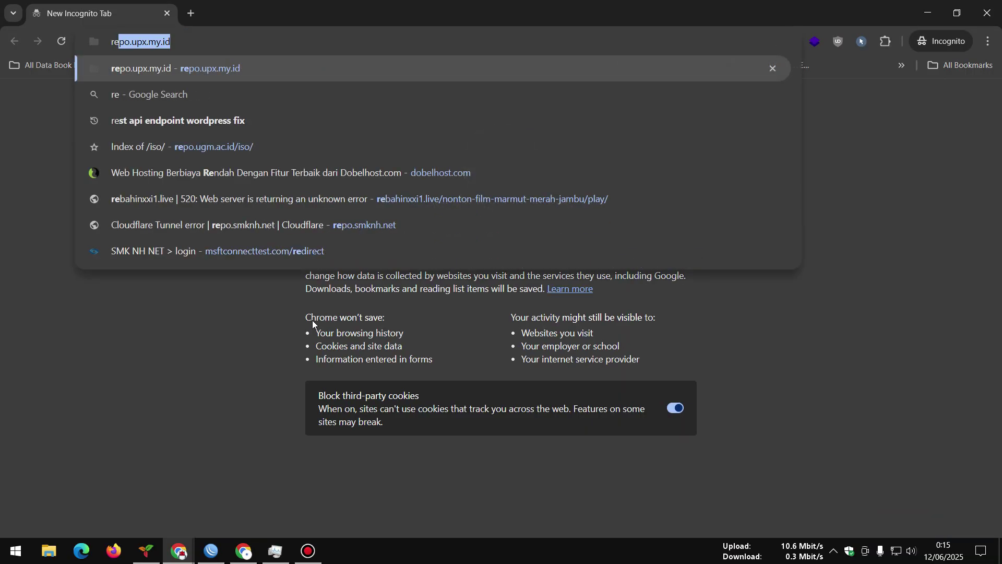
pyautogui.press('Return')
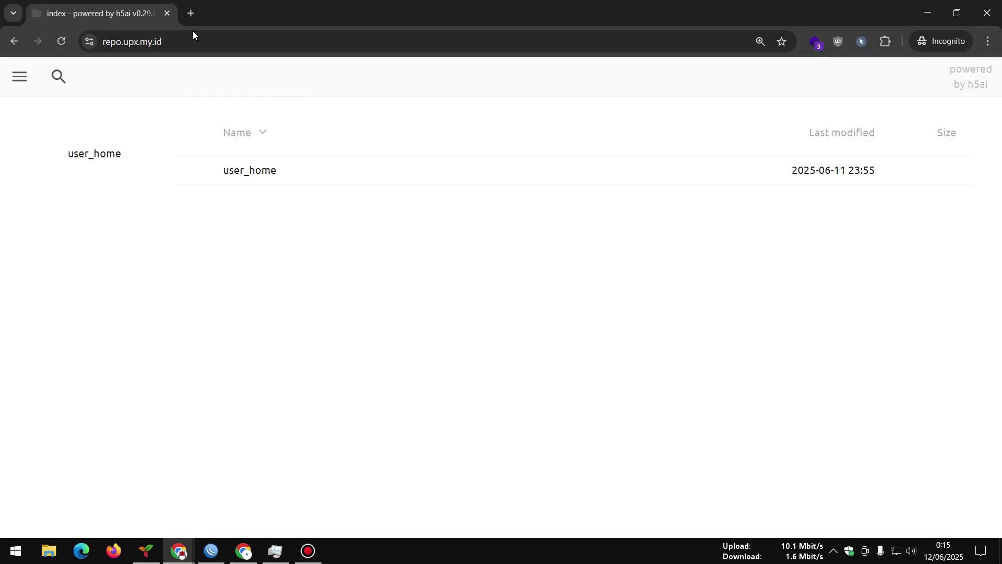
pyautogui.click(226, 173)
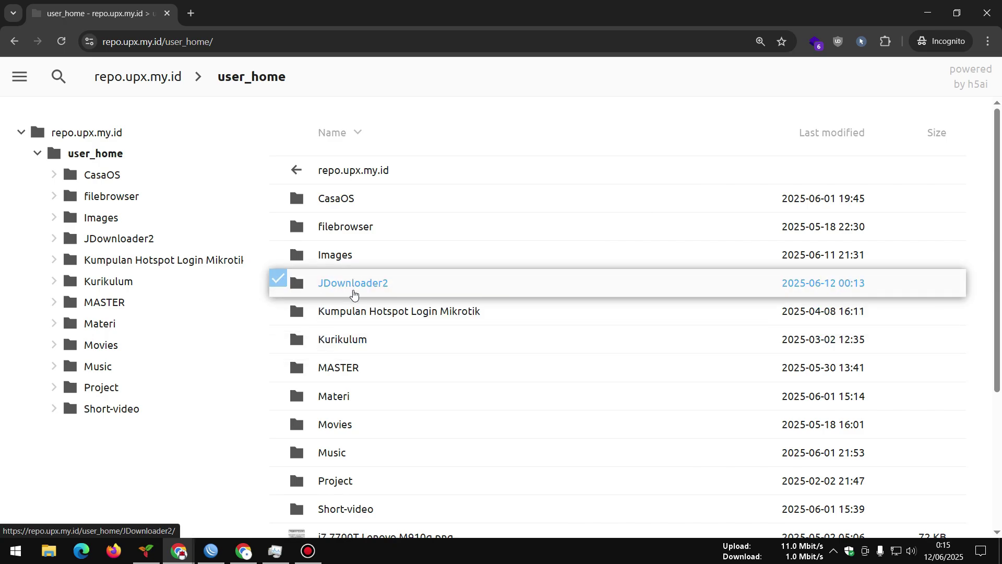
pyautogui.click(354, 292)
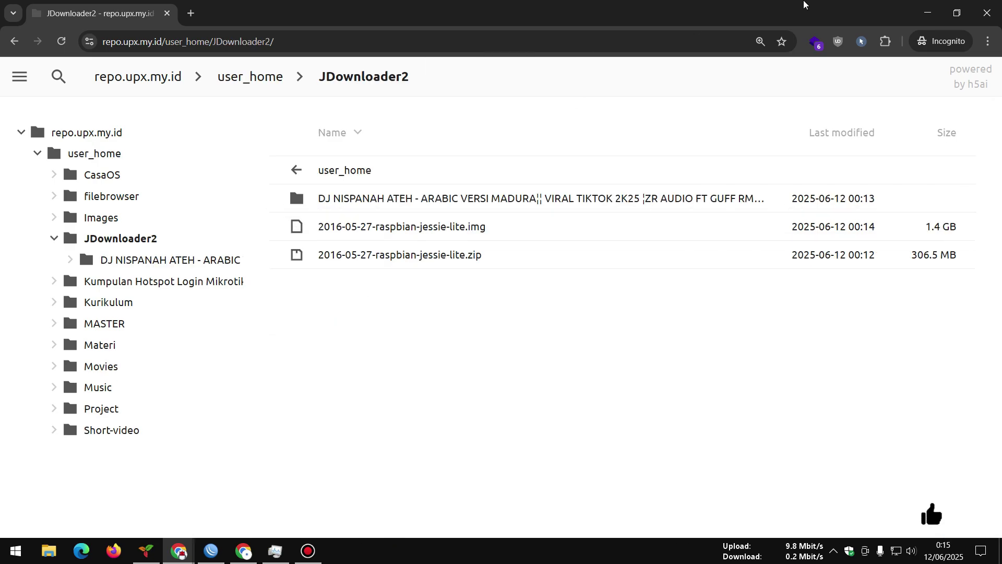
pyautogui.click(927, 12)
# - Return to JDownloader 2 and review its My.JDownloader, Packagizer and Archive Extractor settings
pyautogui.click(175, 4)
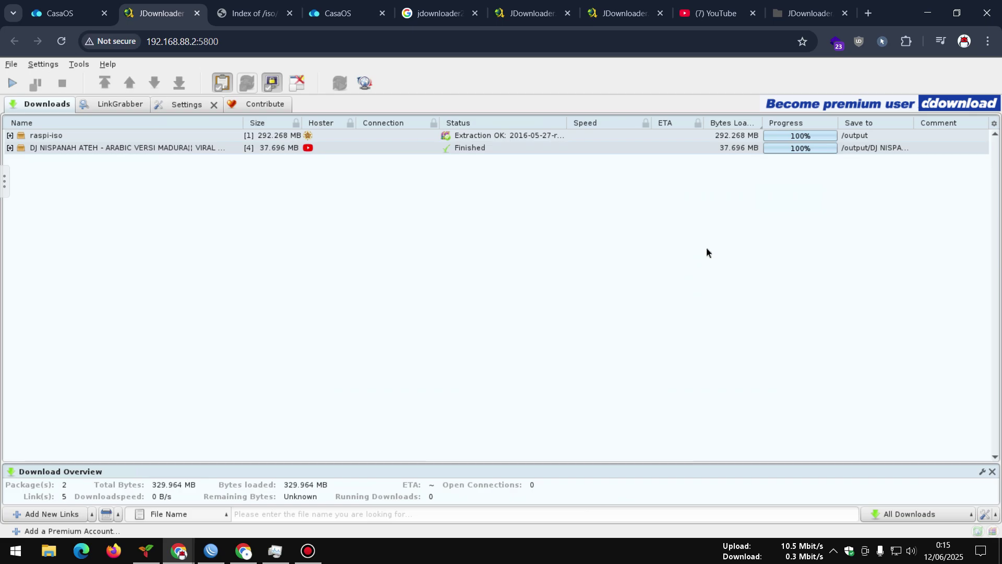
pyautogui.click(32, 63)
pyautogui.click(72, 86)
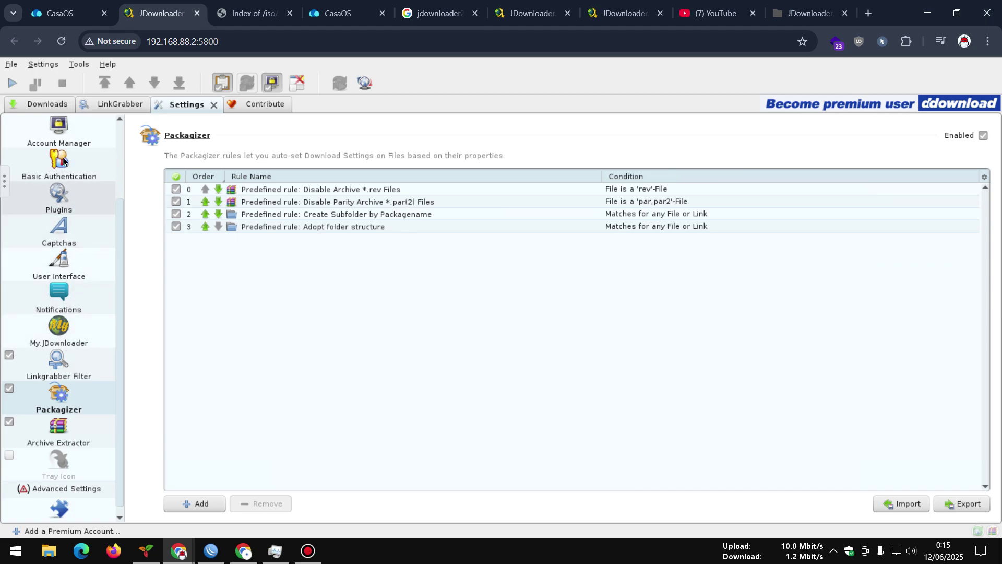
pyautogui.click(59, 340)
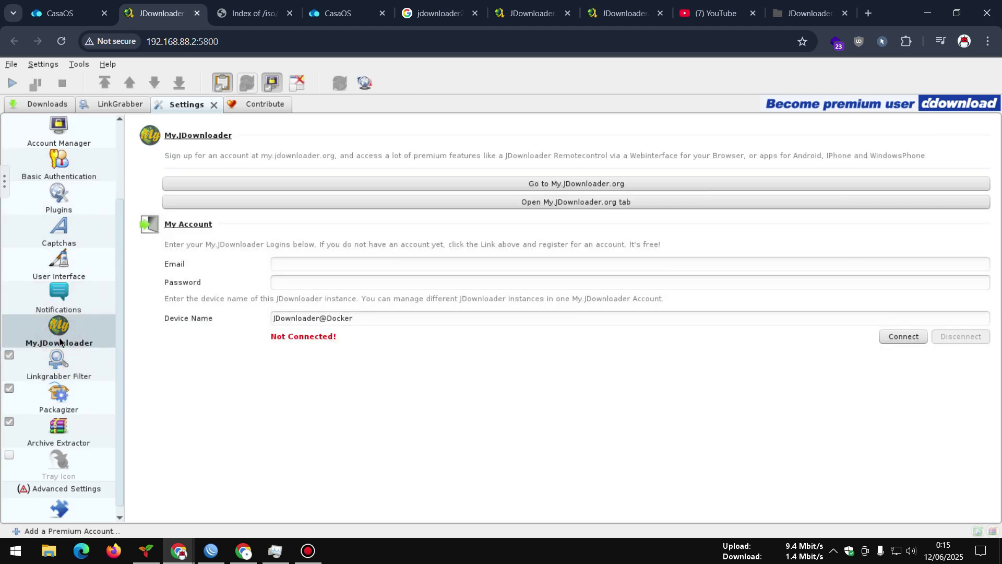
pyautogui.scroll(-1, 62, 360)
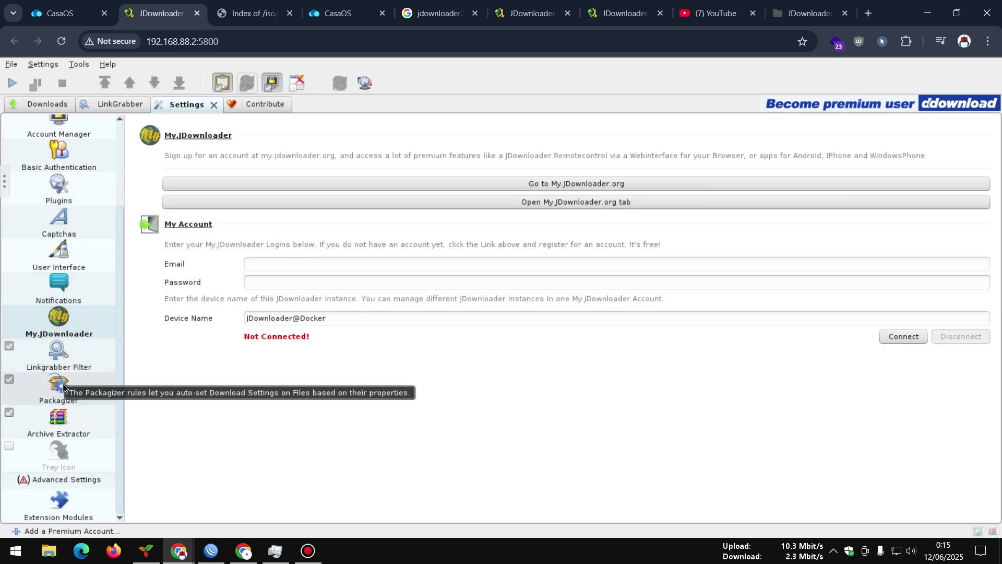
pyautogui.click(56, 399)
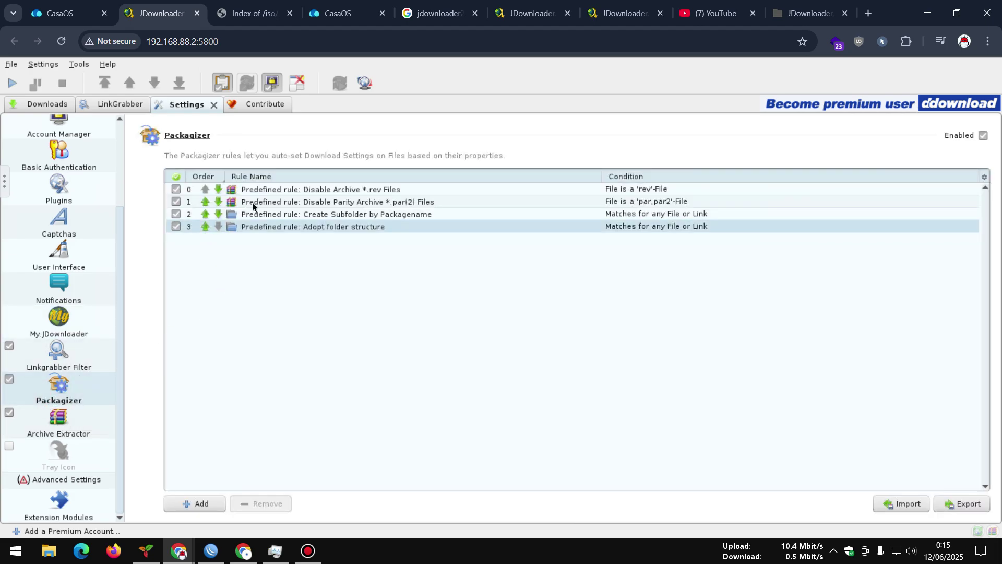
pyautogui.click(59, 420)
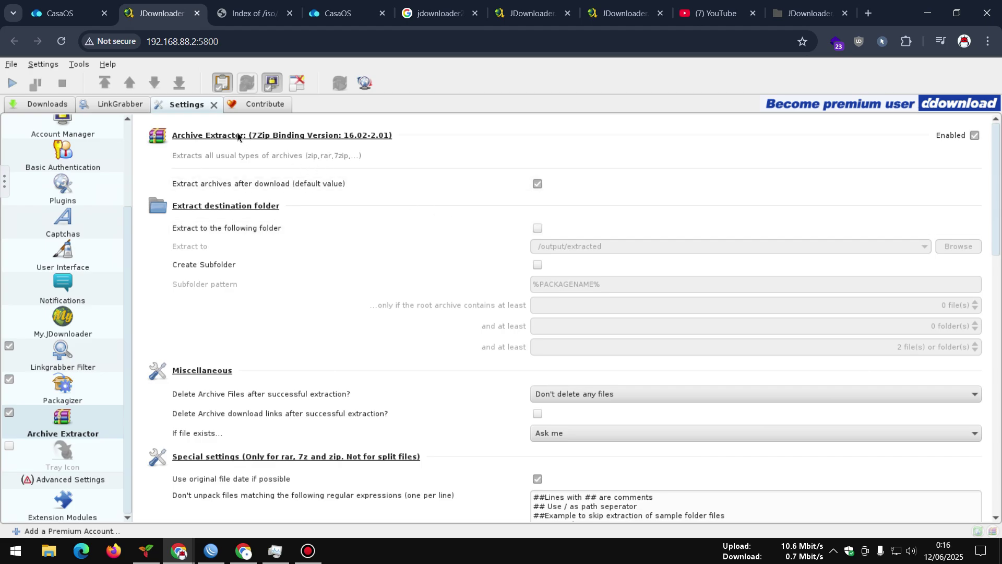
# - View the LinkGrabber list, close the JDownloader settings and return to the Downloads list
pyautogui.click(121, 105)
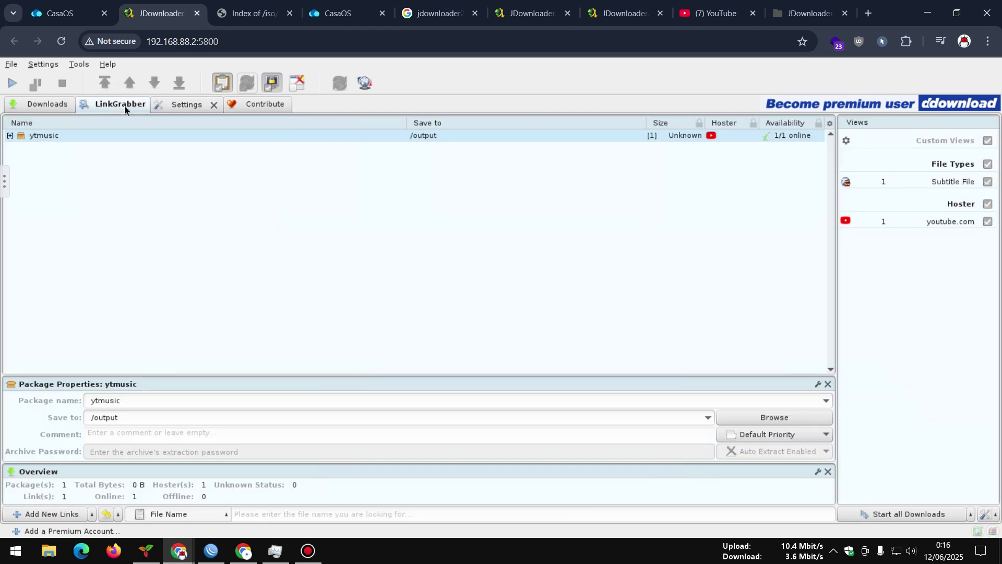
pyautogui.click(214, 105)
pyautogui.click(49, 105)
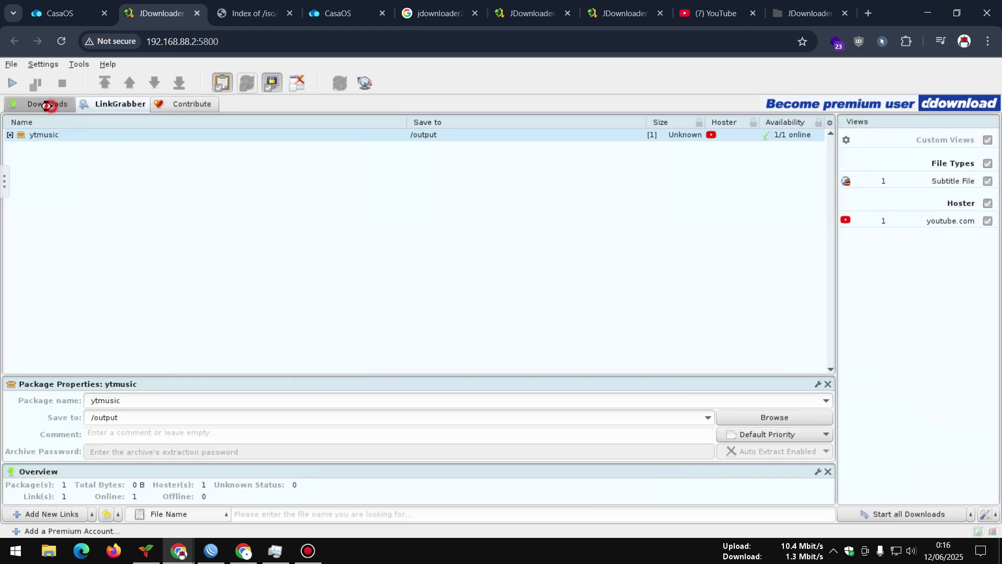